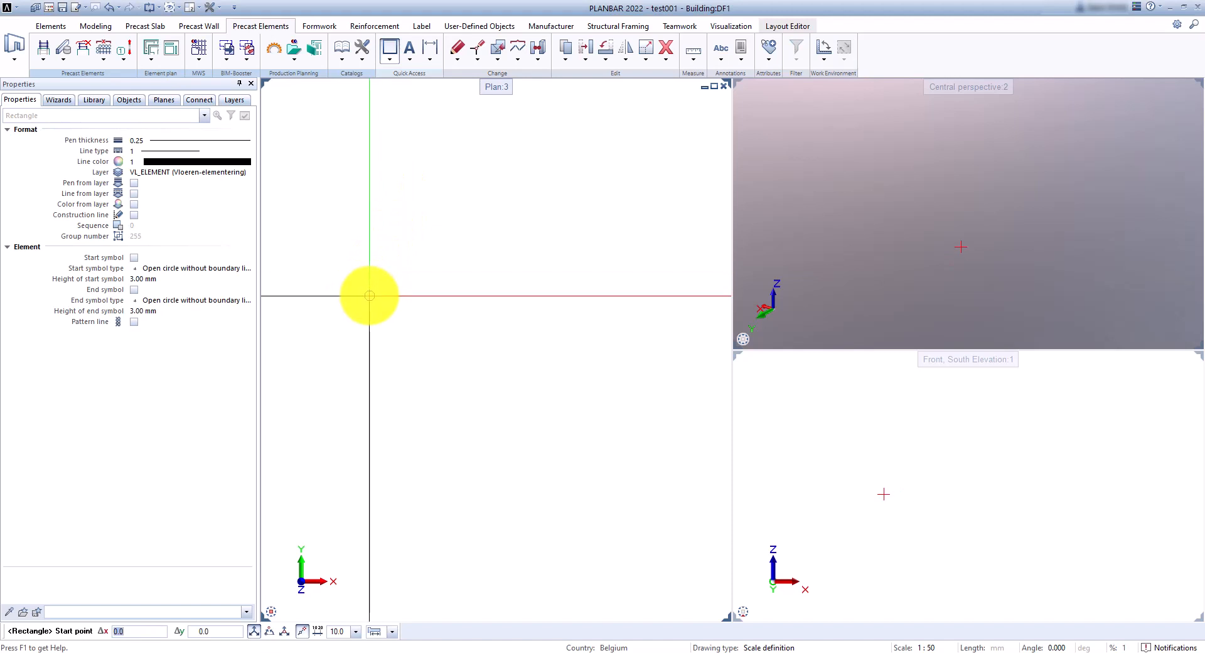
Draw a 1020 by 200 mm rectangle in the plan view
click(370, 296)
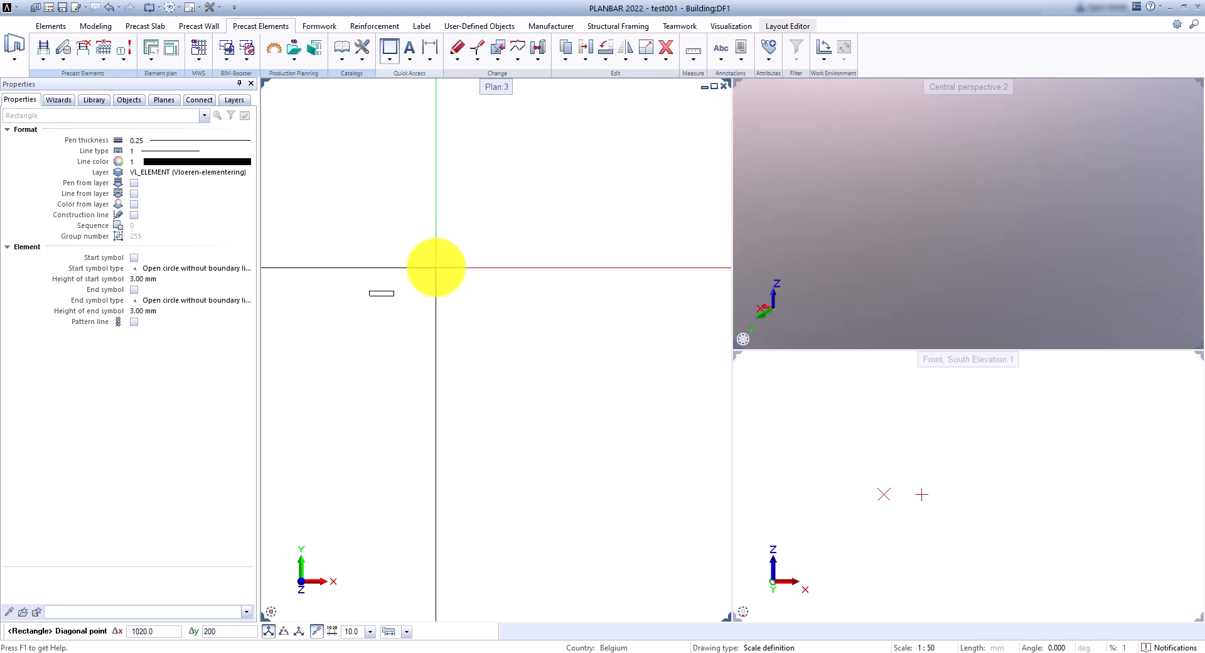
key(Return)
scroll(367, 292, up, 5)
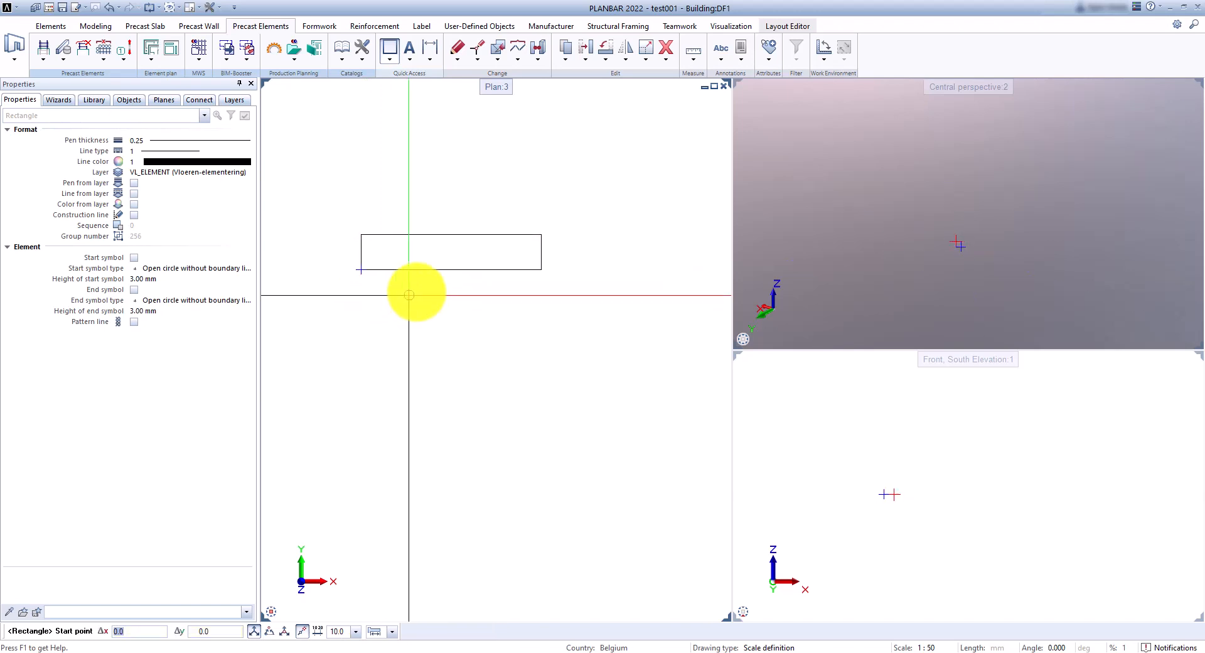
key(Escape)
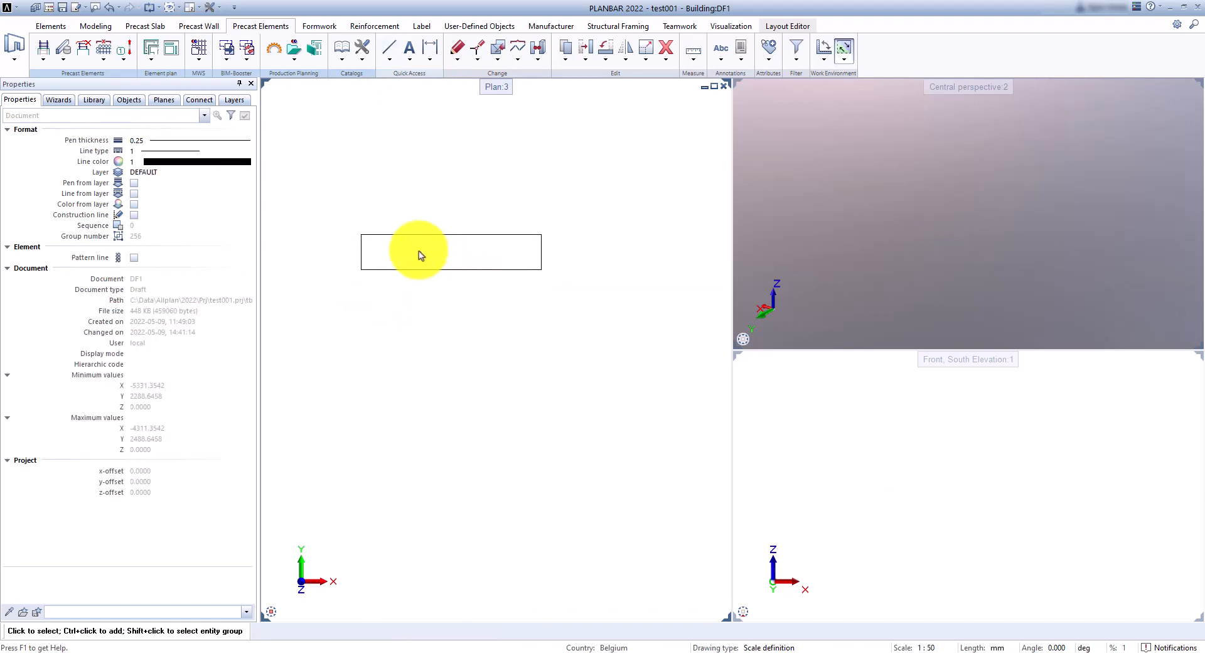
Draw two diagonal lines connecting the opposite corners of the rectangle
middle_drag(428, 239, 418, 228)
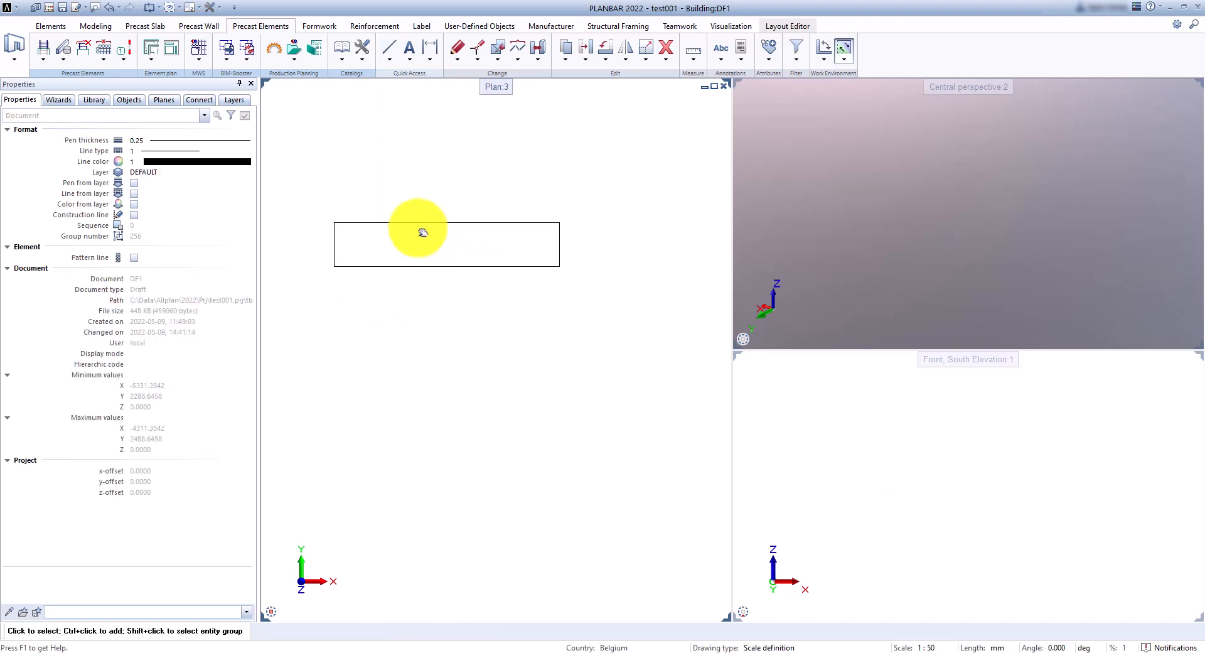
click(389, 50)
click(333, 221)
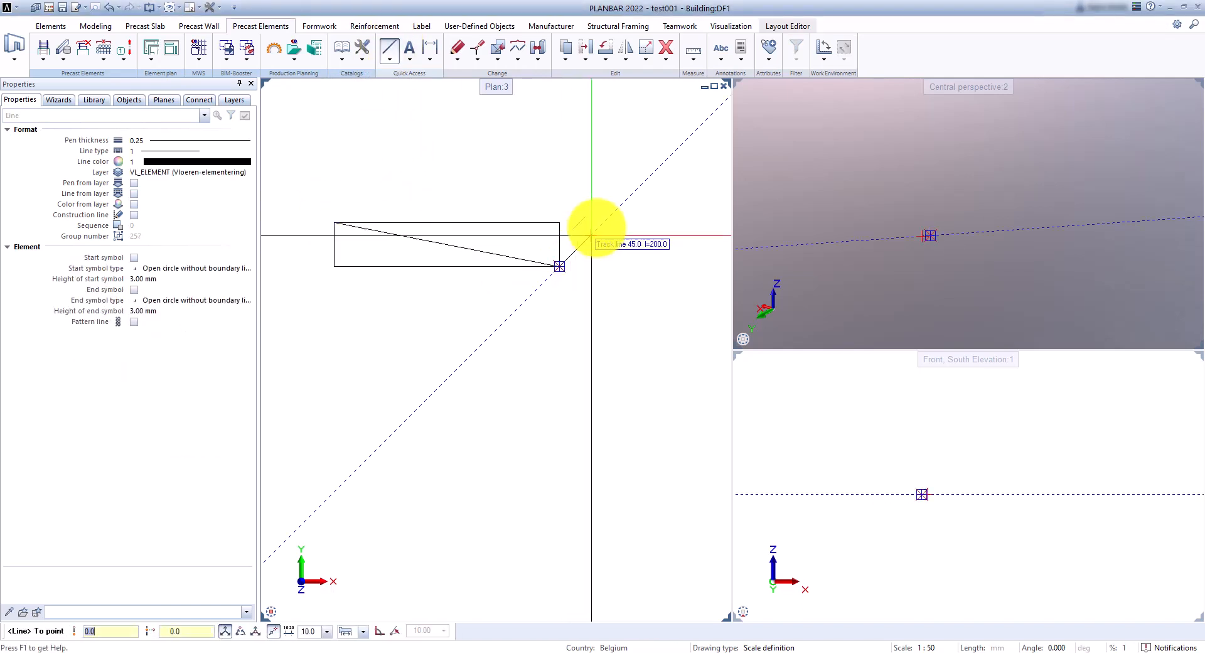
click(557, 266)
click(557, 220)
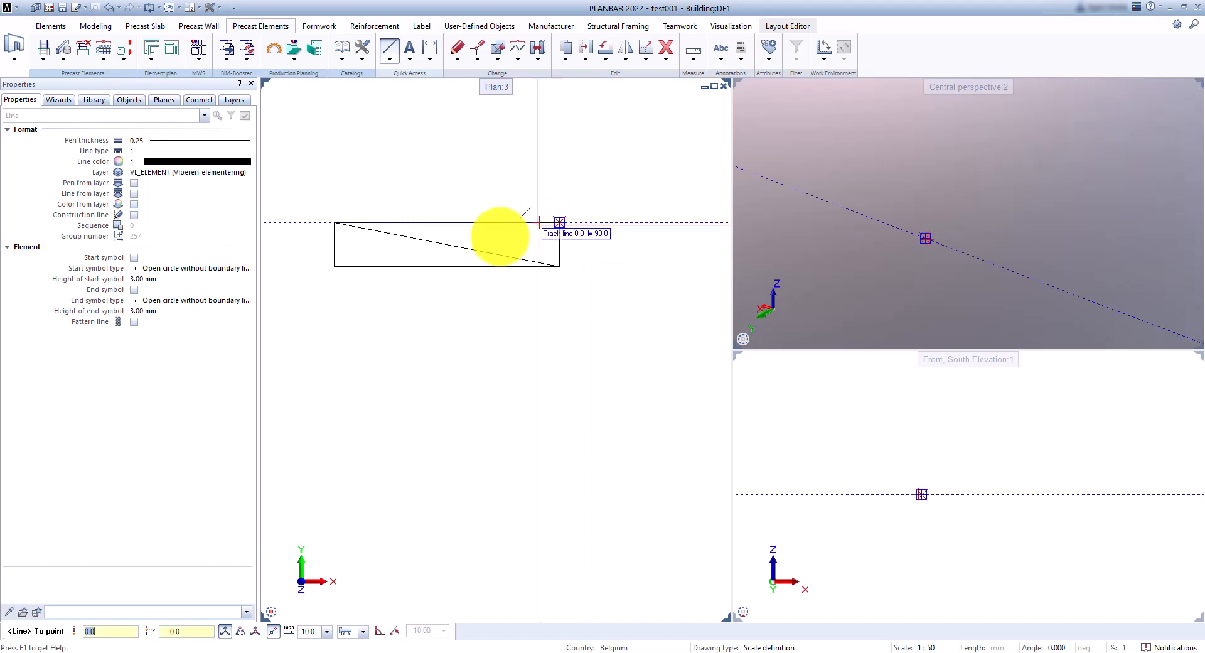
click(333, 266)
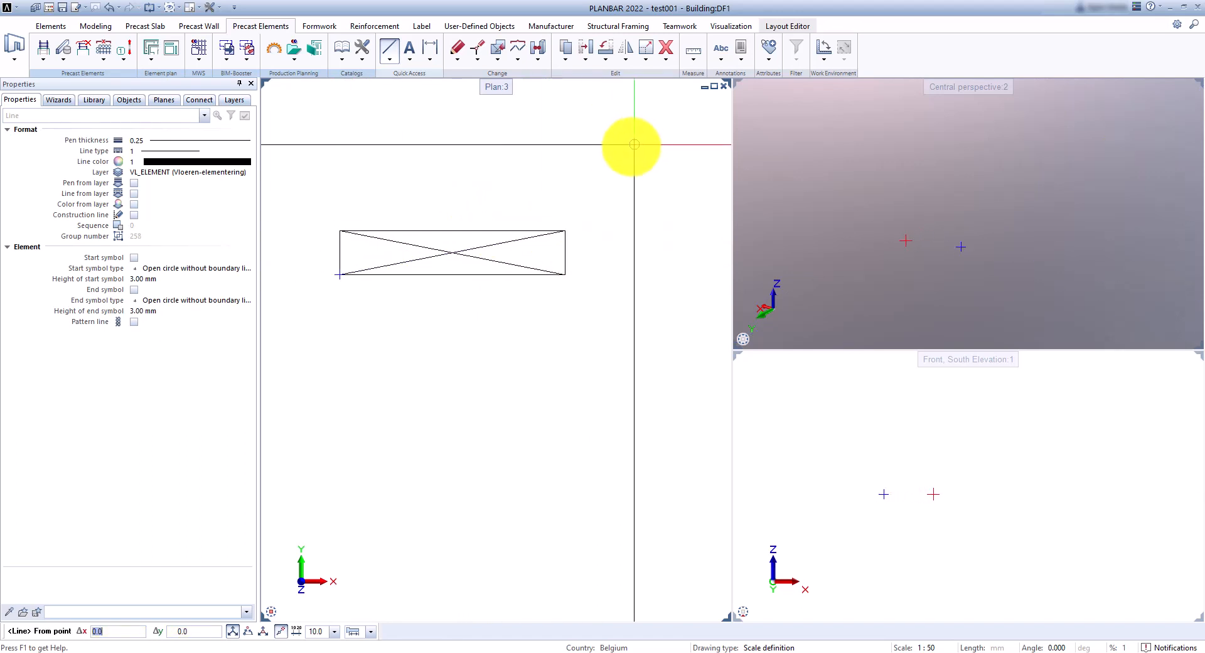
key(Escape)
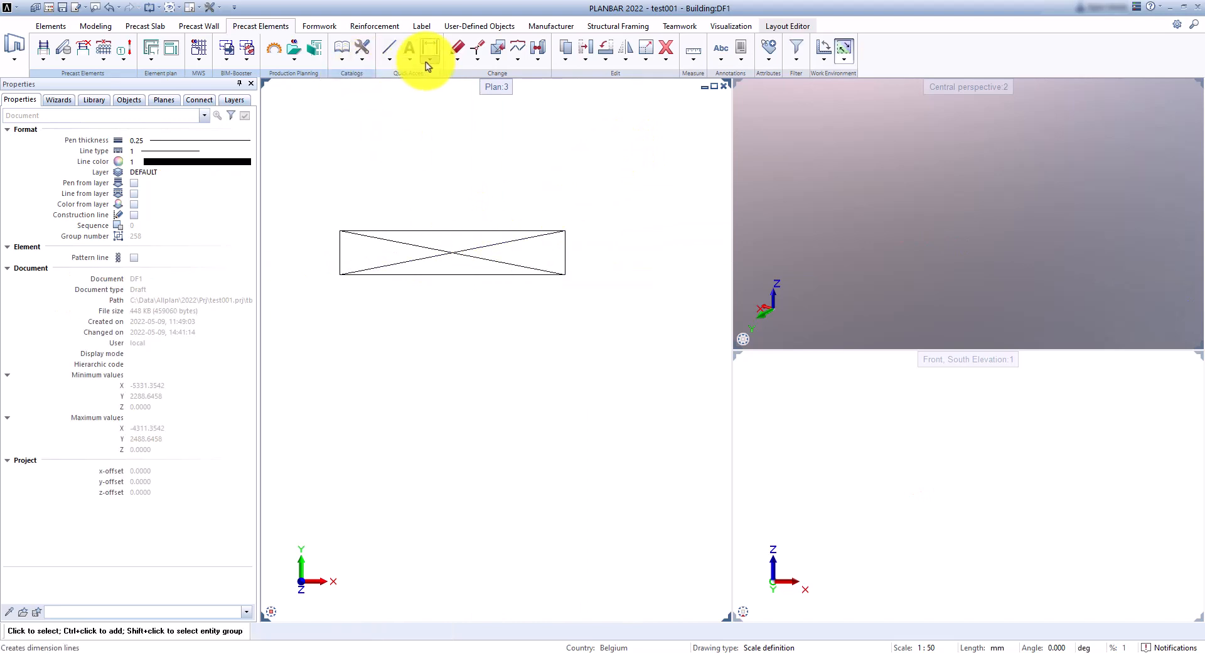
Apply the orange-red fill to the upper and lower triangles of the crossed rectangle
click(392, 64)
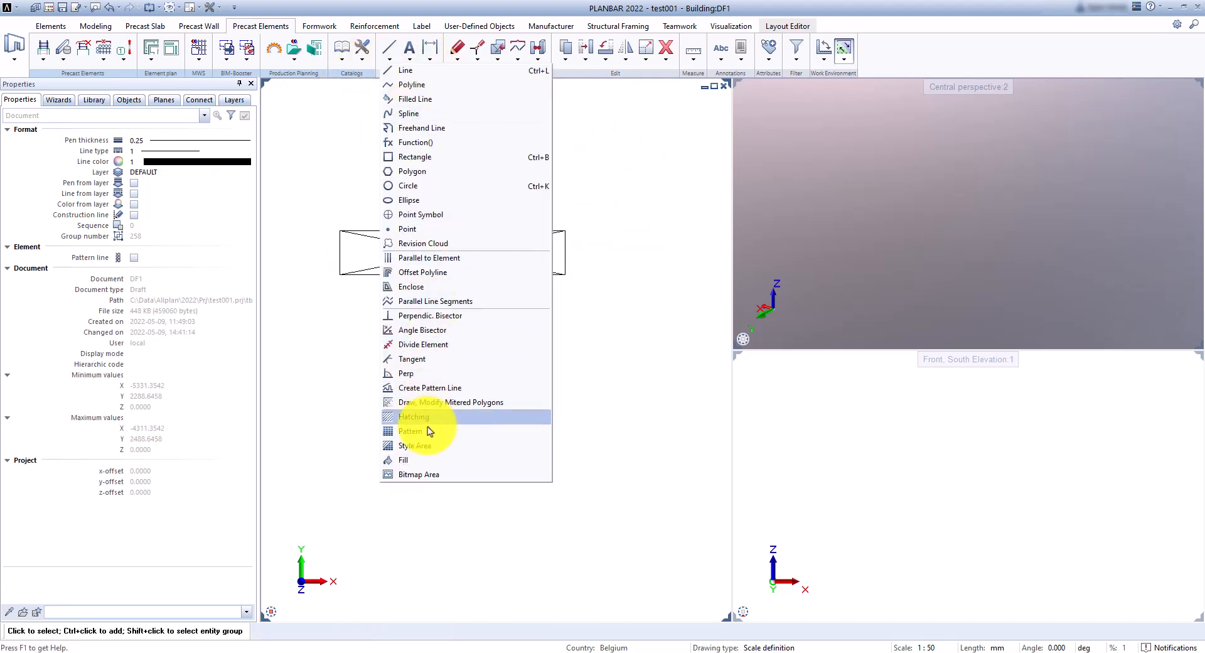
click(426, 461)
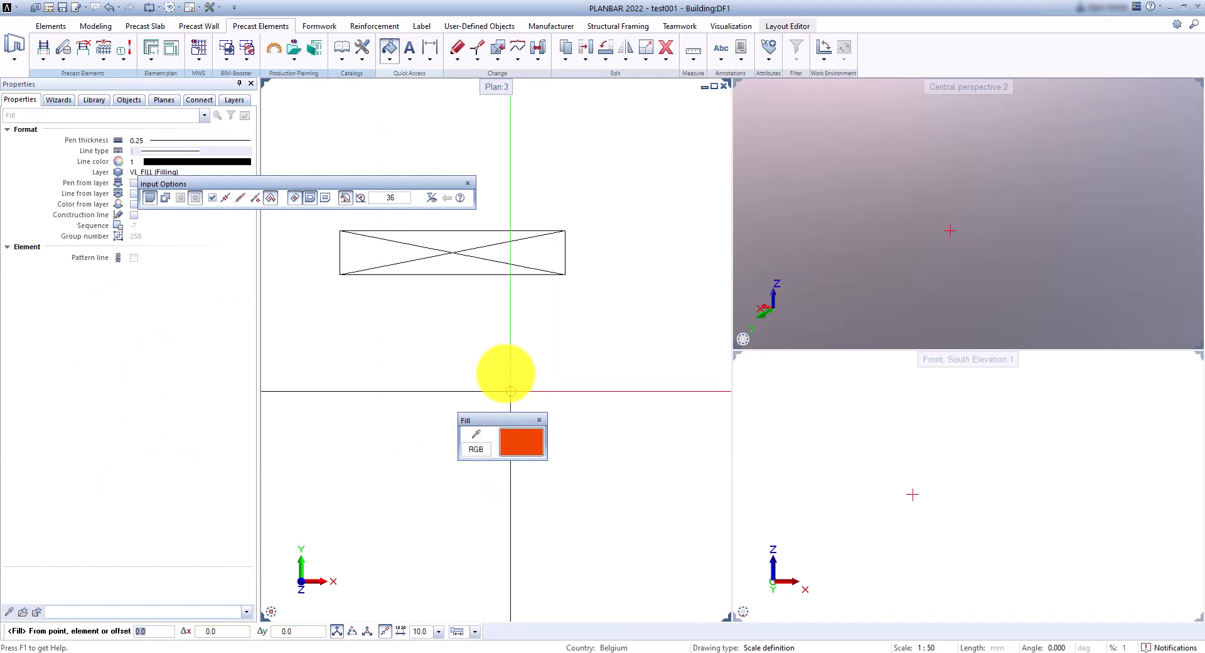
click(451, 239)
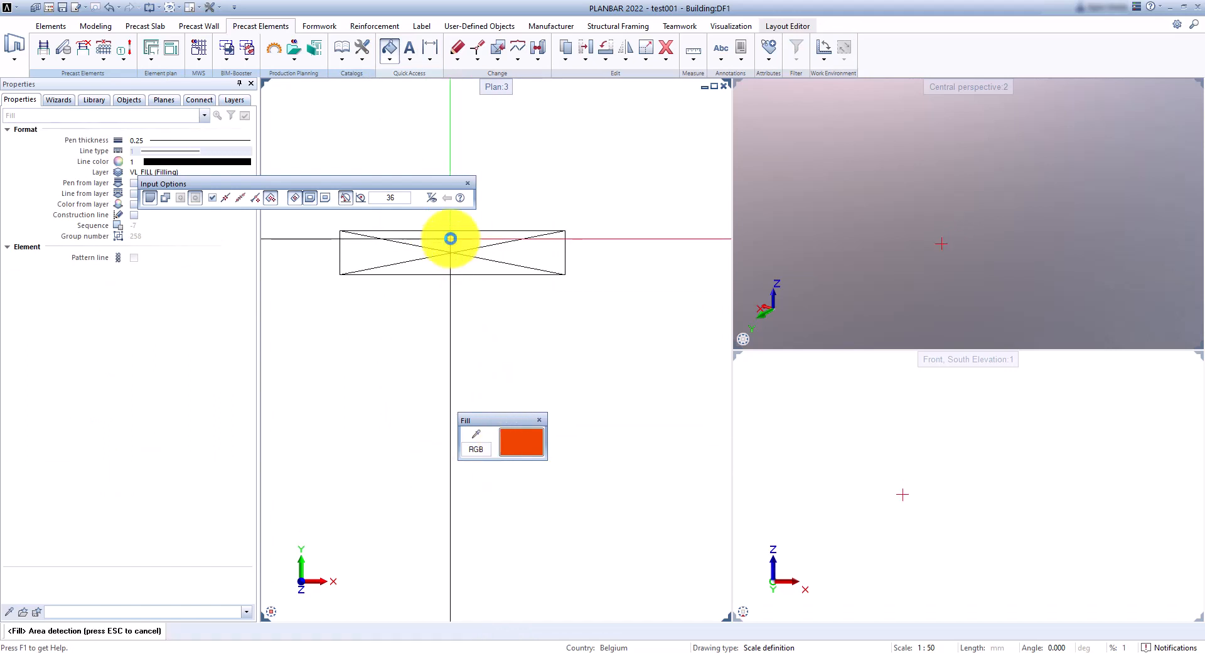
click(453, 264)
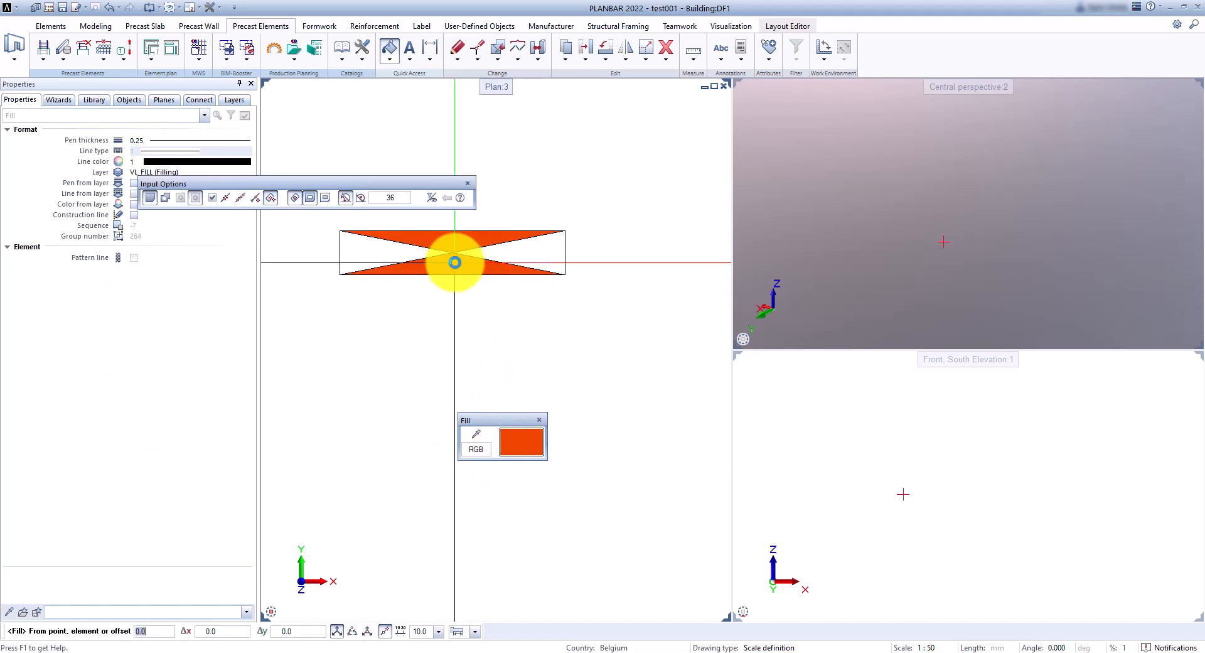
key(Escape)
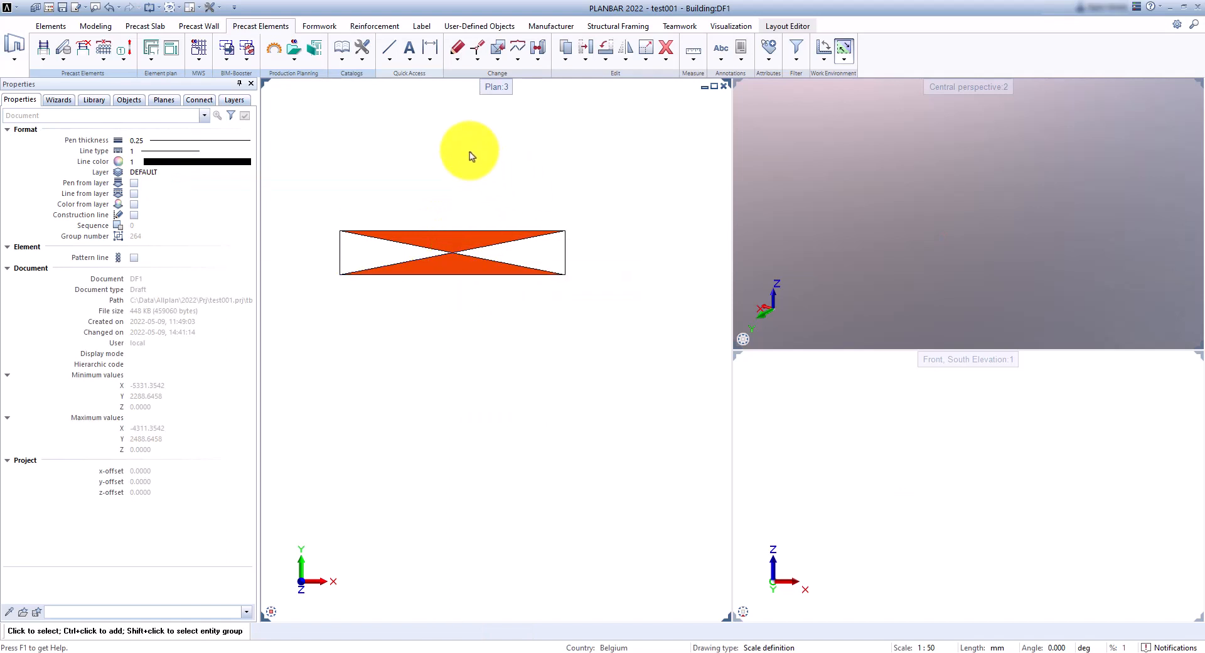
Place the horizontal text DOOR at the centre of the rectangle, where the diagonals cross
click(409, 49)
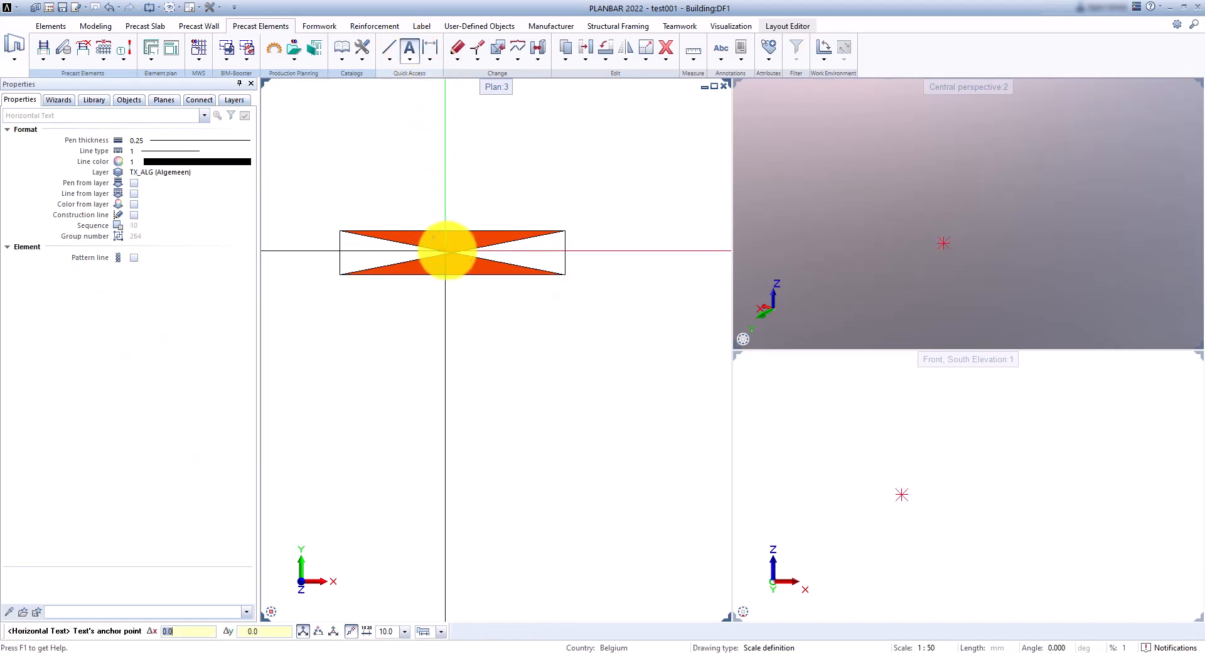
click(450, 251)
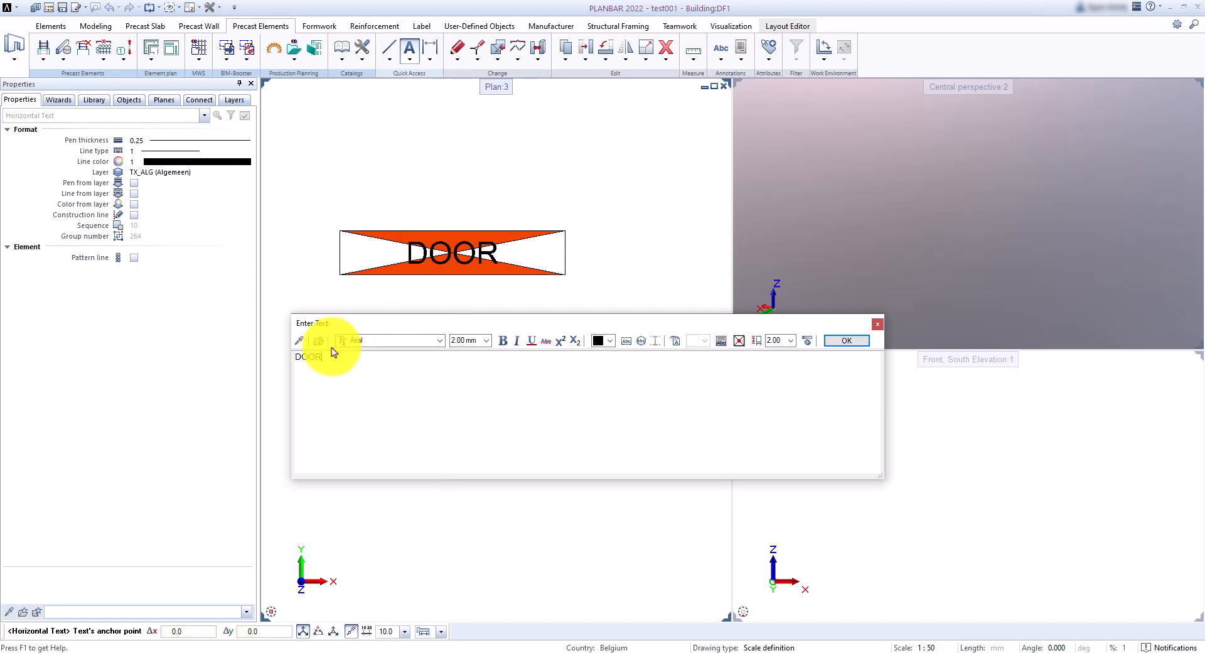
click(846, 340)
key(Escape)
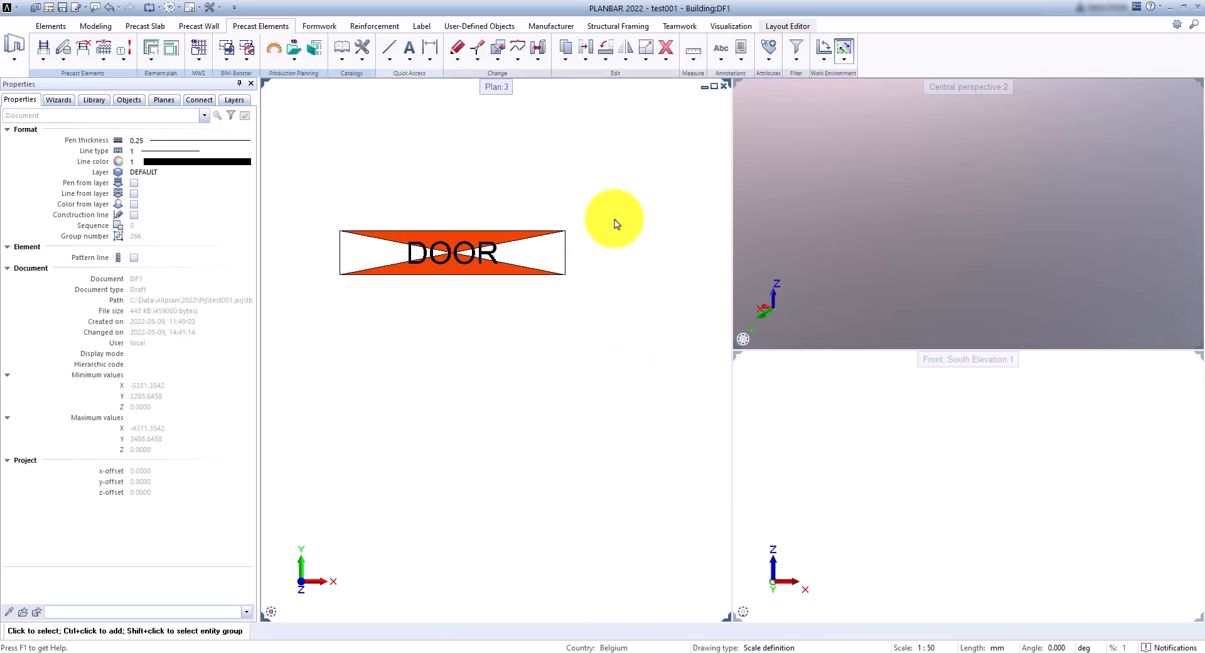
Start a smart symbol definition named door001 and save it to a new group named doors in the Office library's Makro folder
click(478, 29)
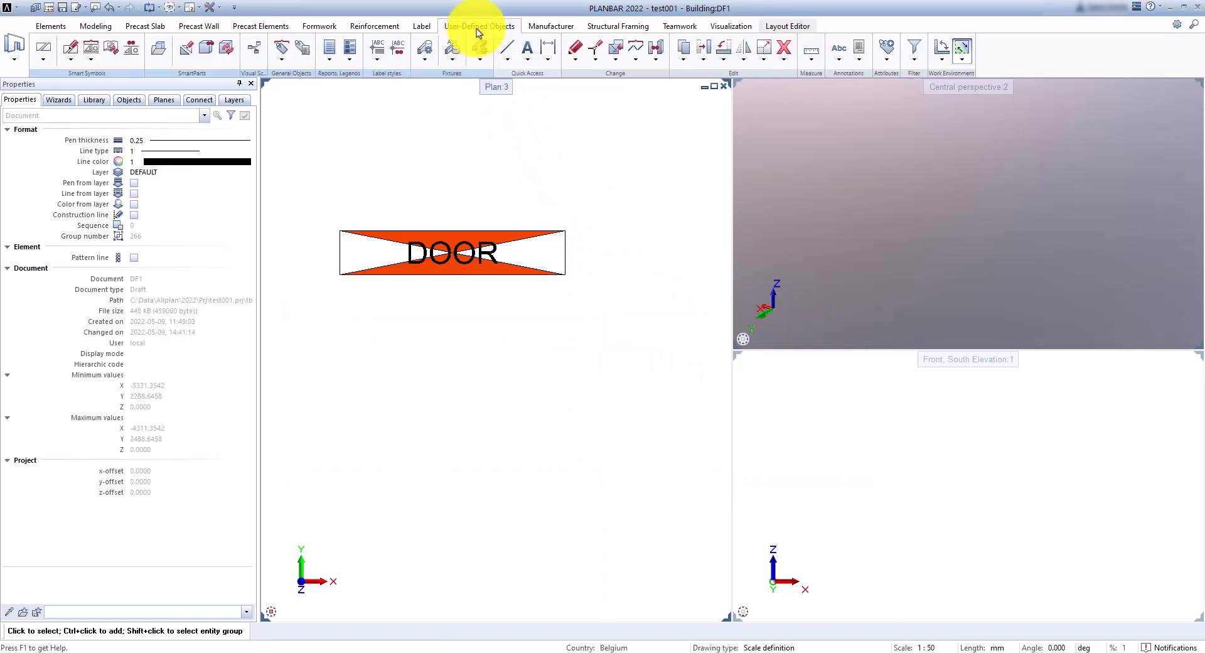
click(44, 50)
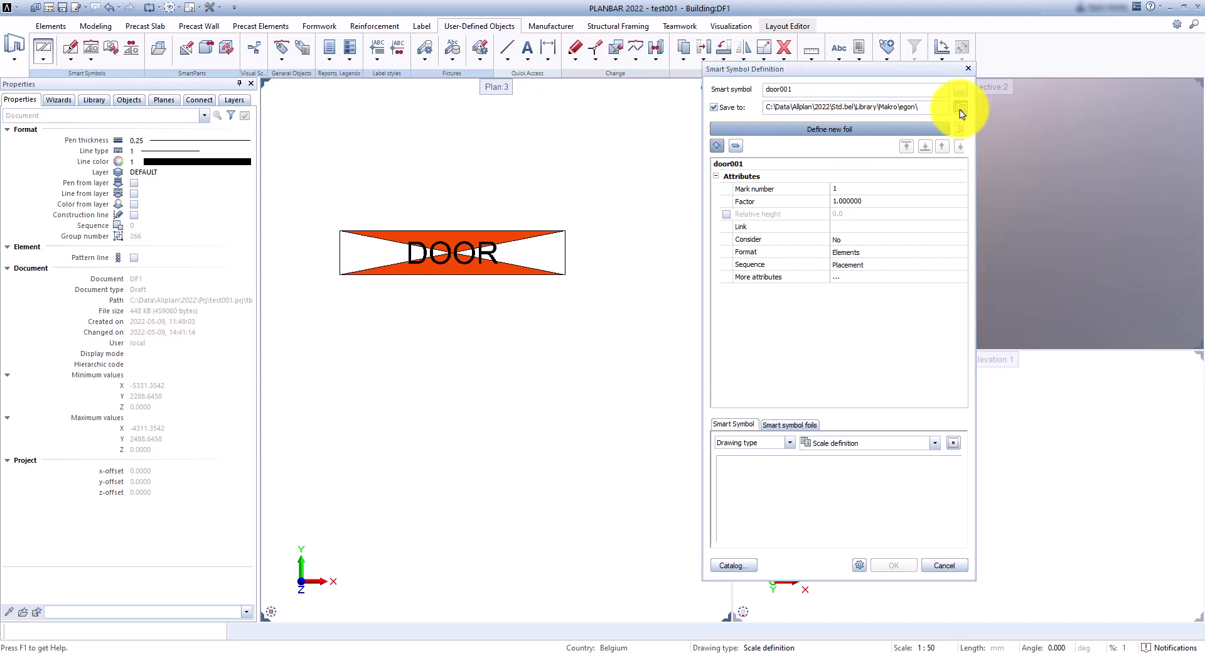
click(961, 110)
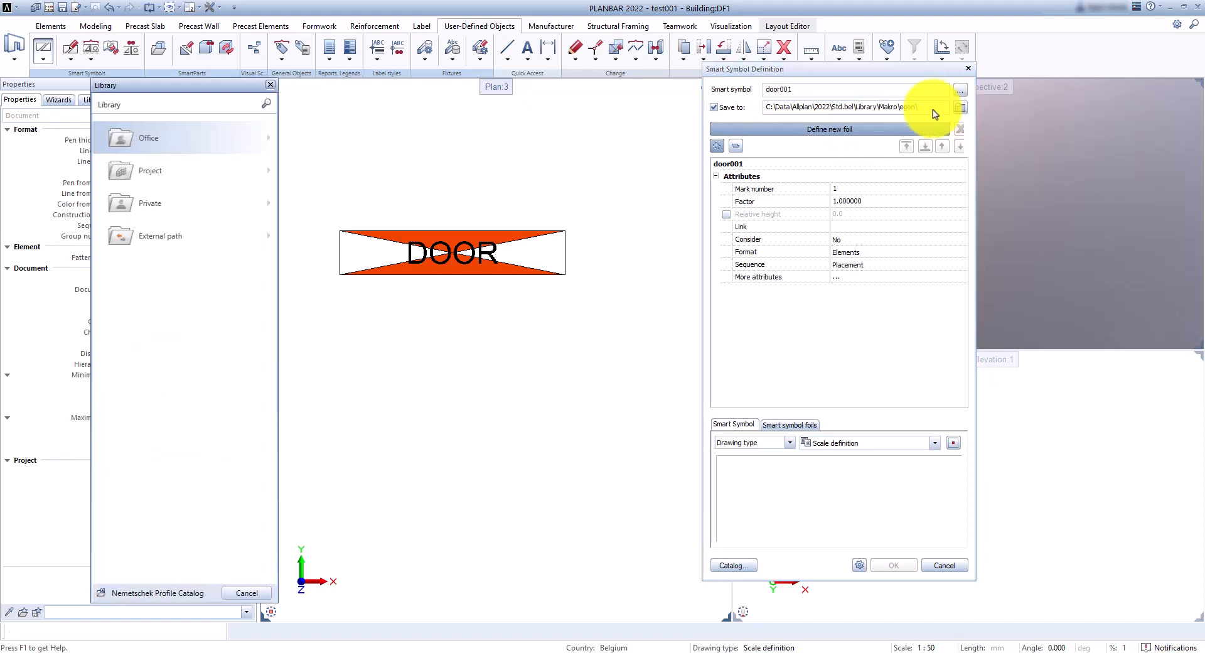
click(183, 143)
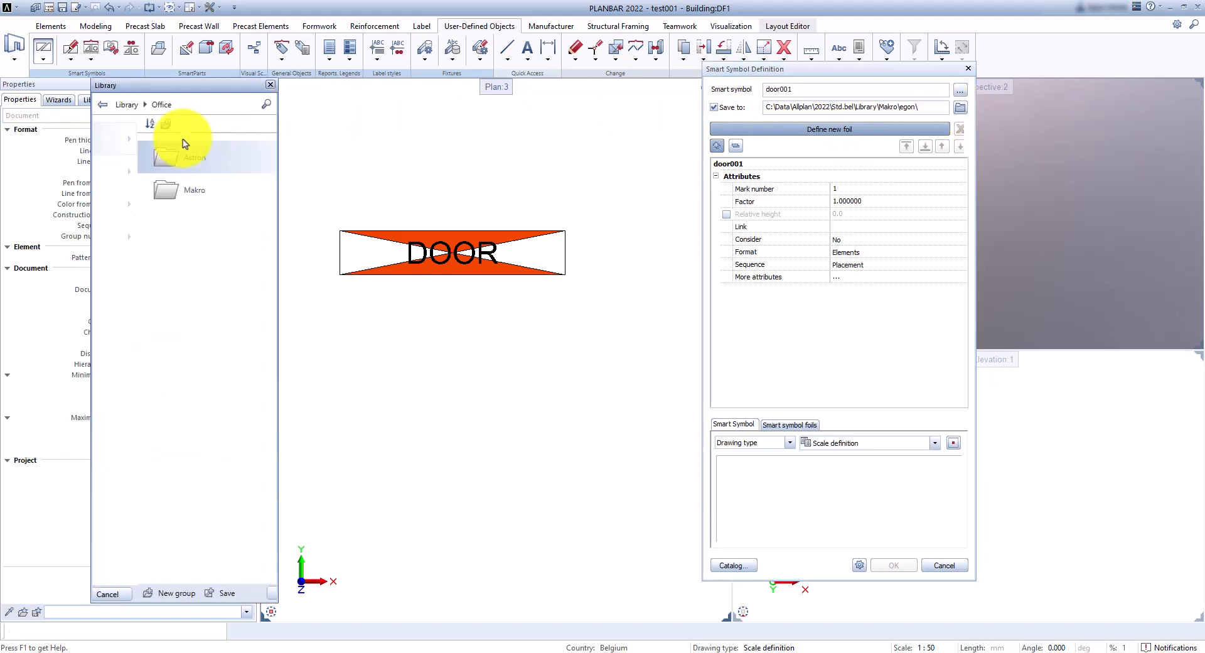
click(180, 186)
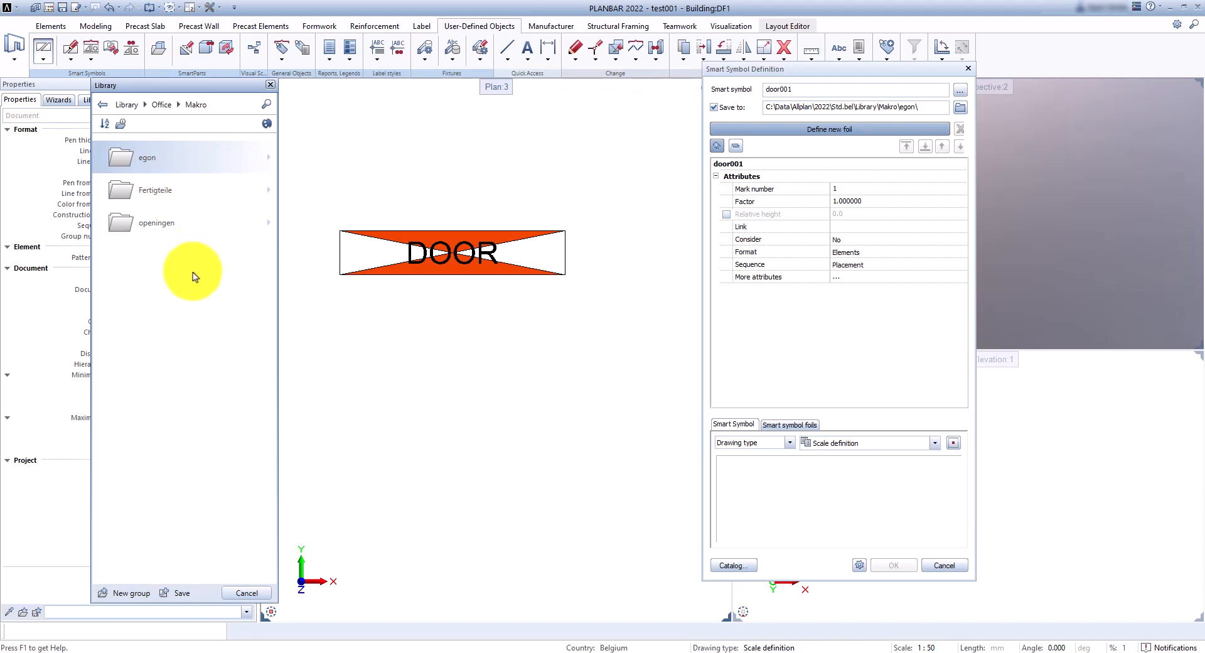
click(119, 594)
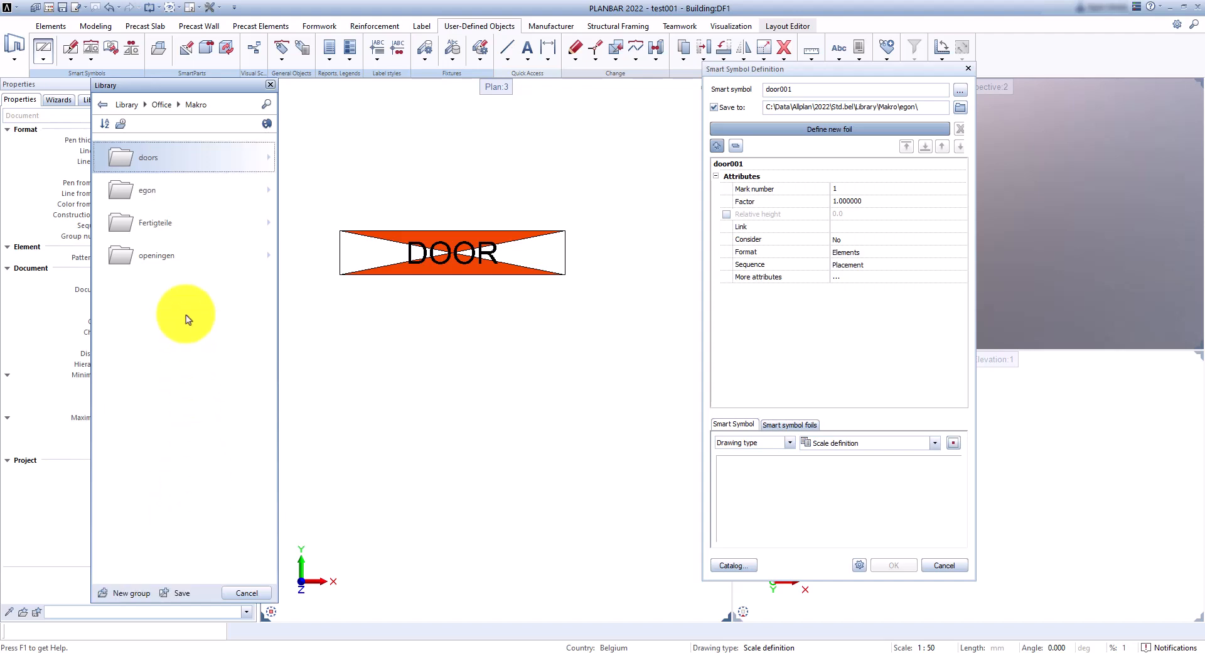
click(167, 167)
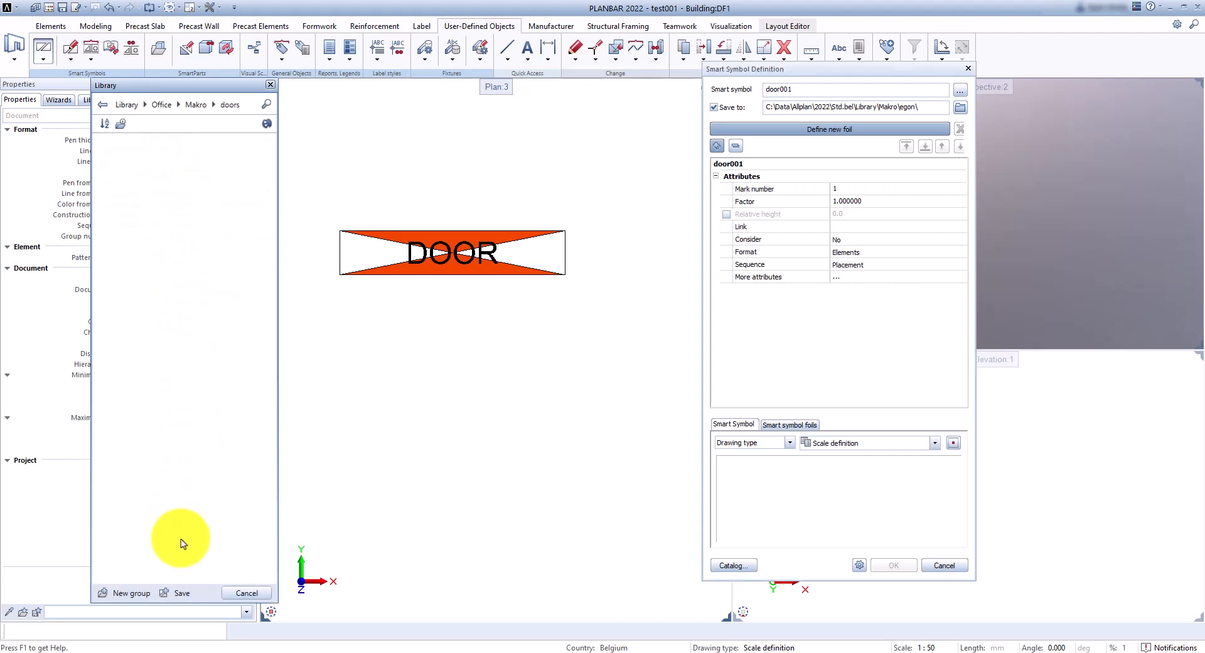
click(181, 593)
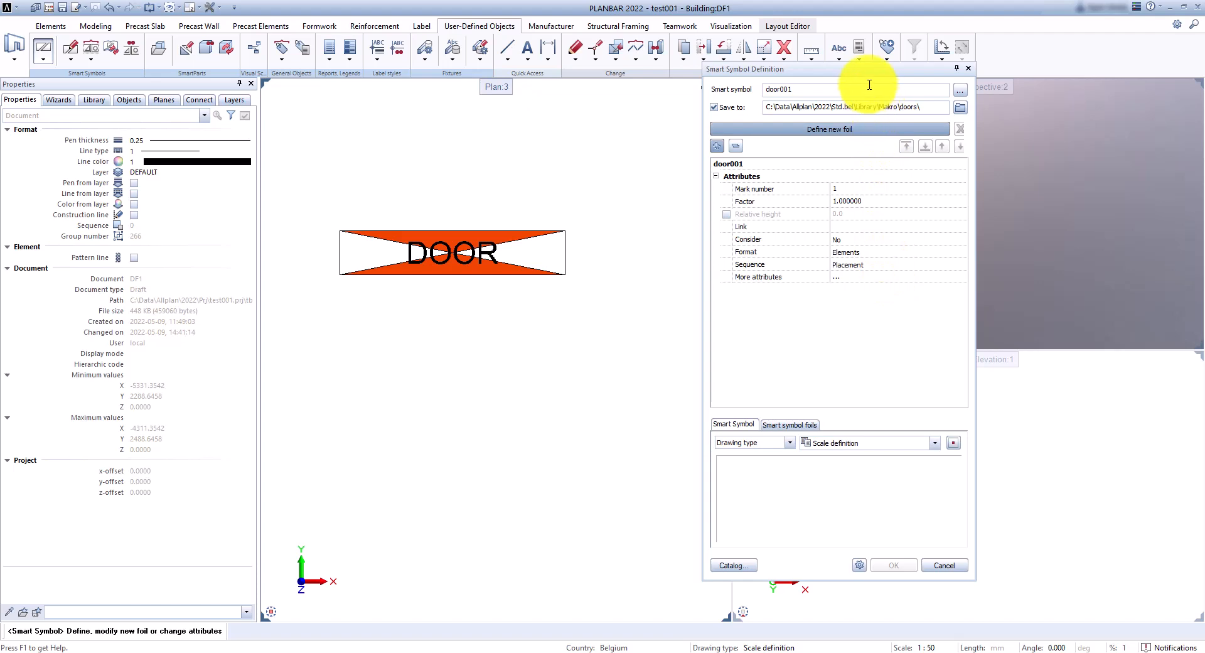
Define the symbol's foil from all the door elements with the rectangle's lower-left corner as reference point, and finish without a snoop reference line
click(797, 129)
drag(325, 217, 584, 287)
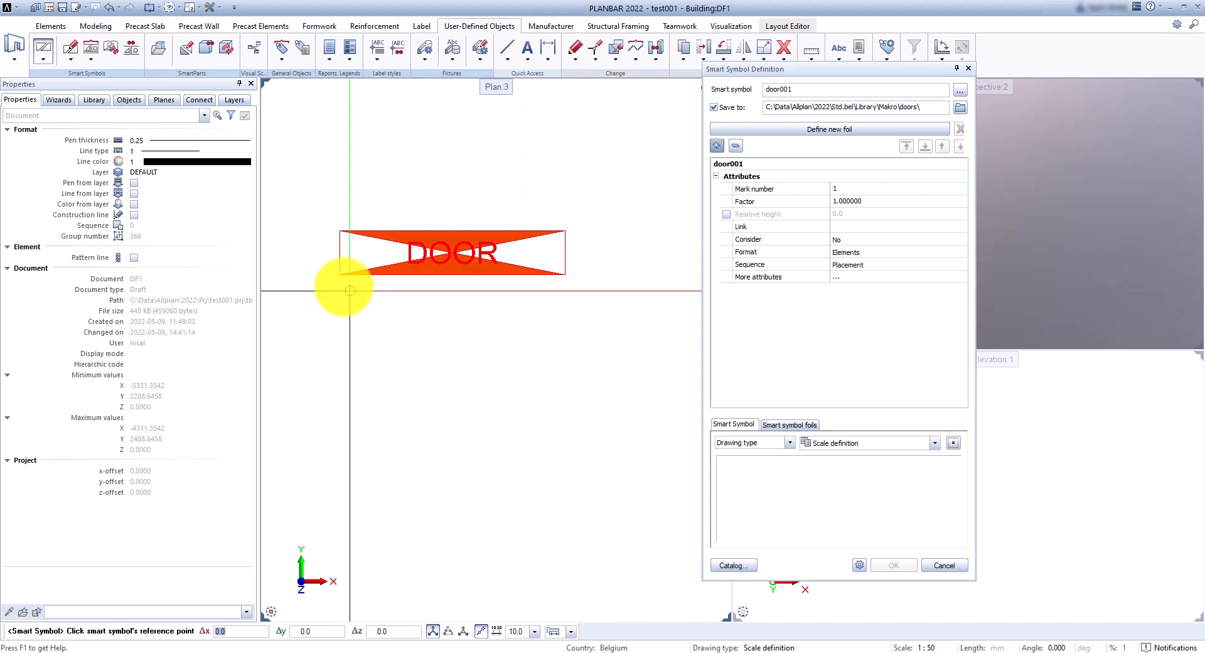
click(340, 275)
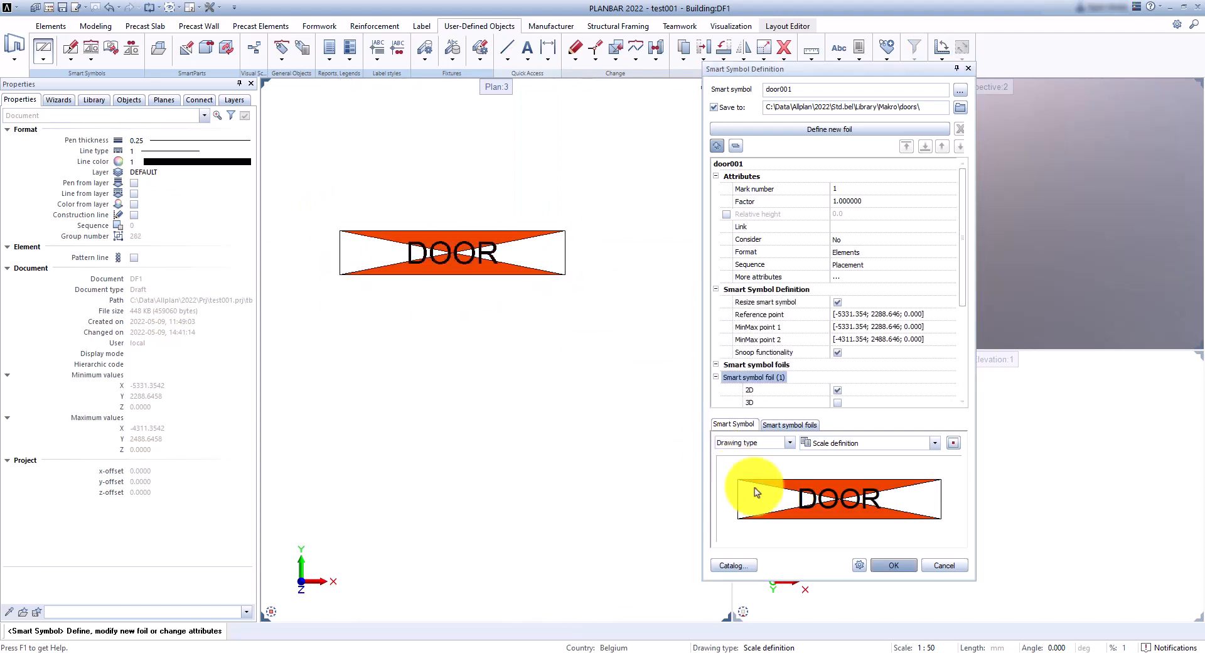
click(885, 566)
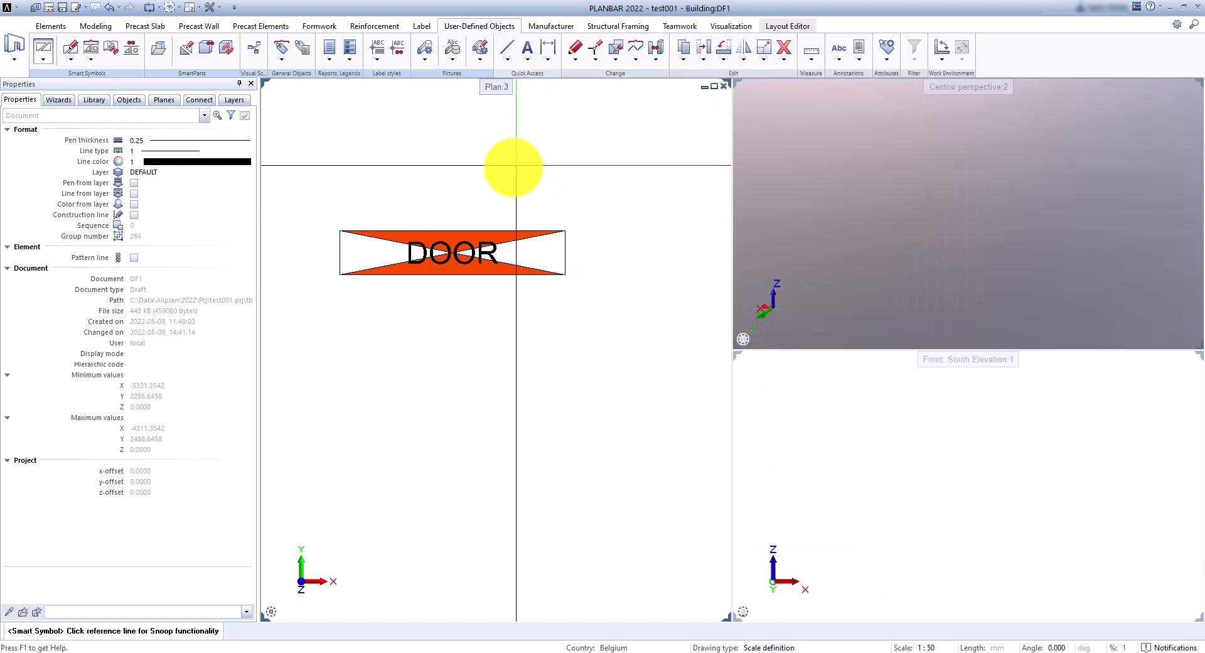
key(Escape)
key(Escape)
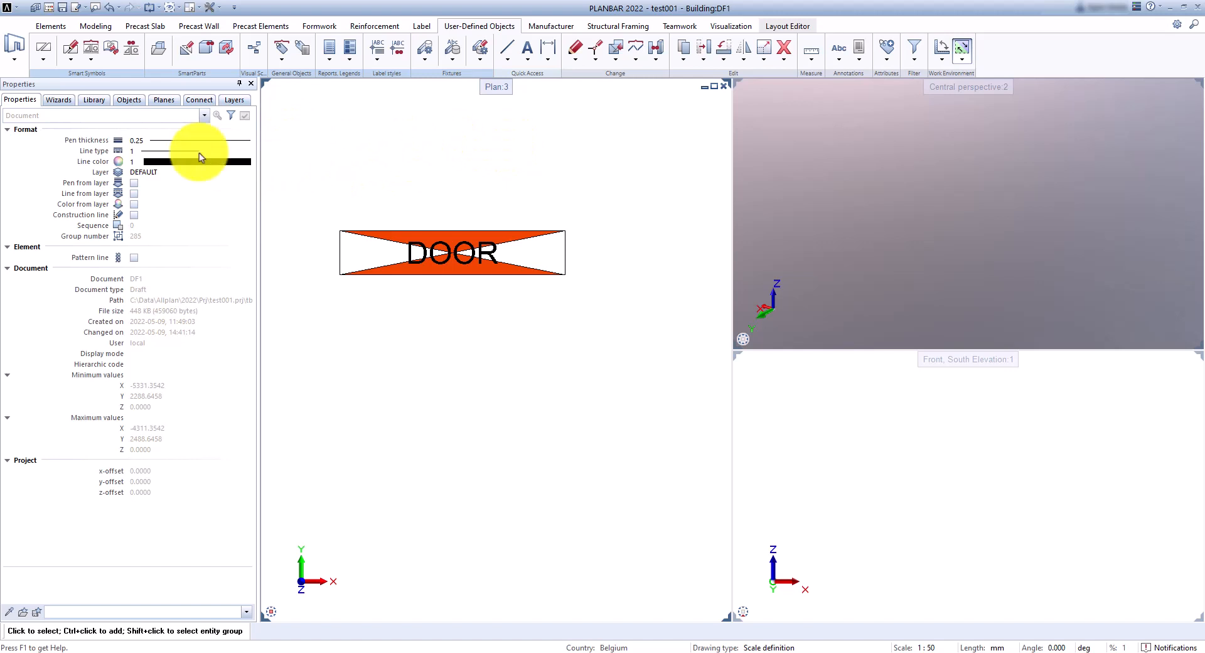
Place the door001 smart symbol from the library's Office, Makro, doors group below the original door drawing
click(96, 100)
click(84, 202)
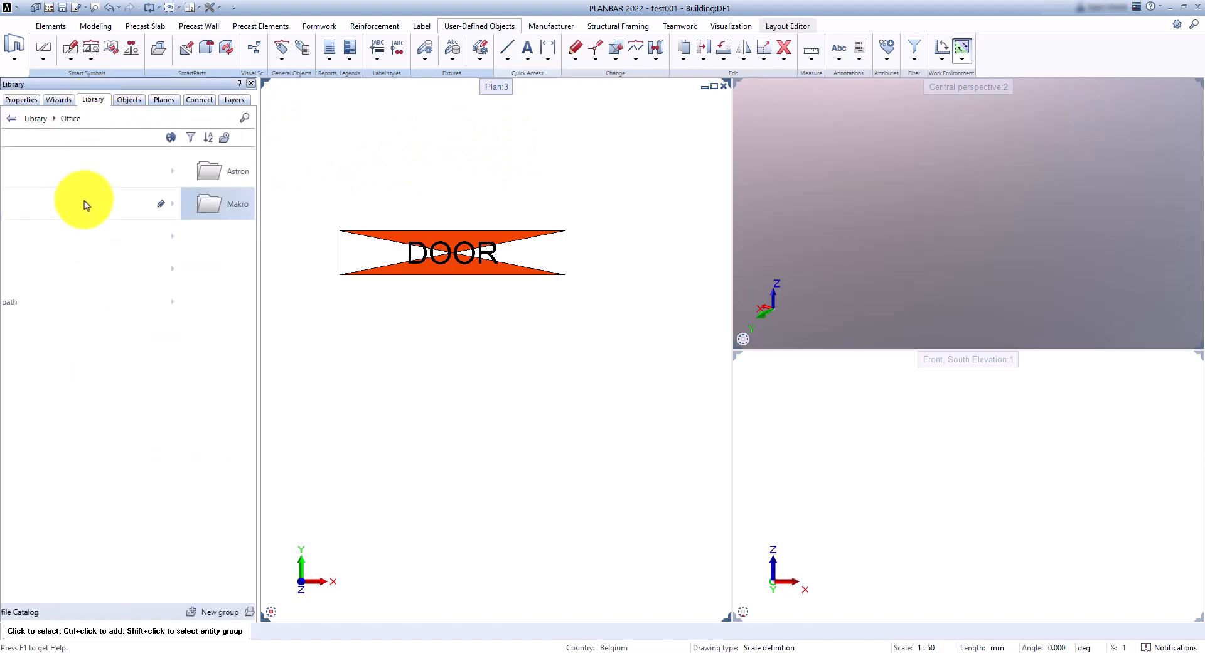
click(93, 209)
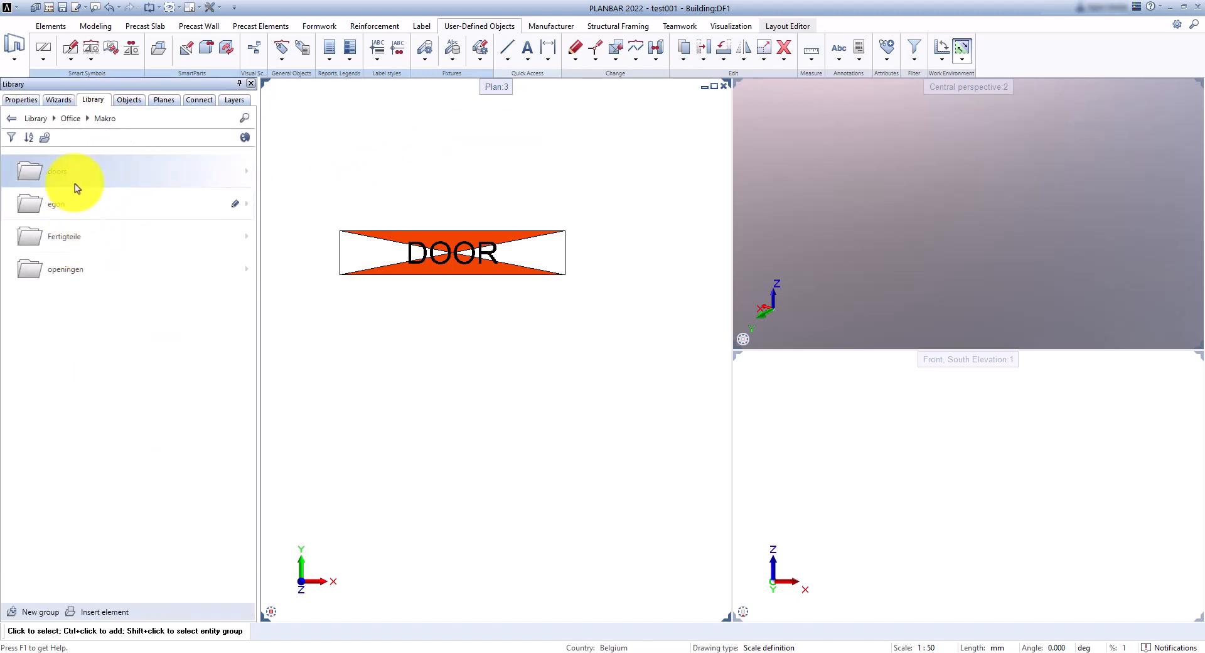
click(94, 179)
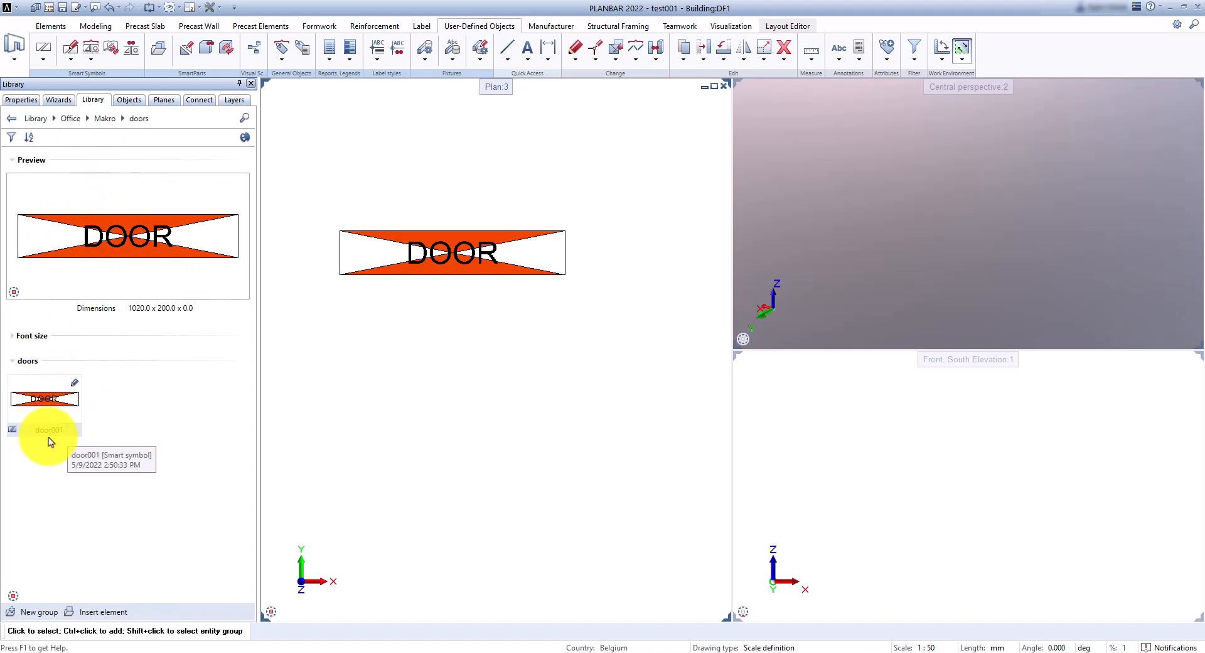
drag(50, 403, 440, 374)
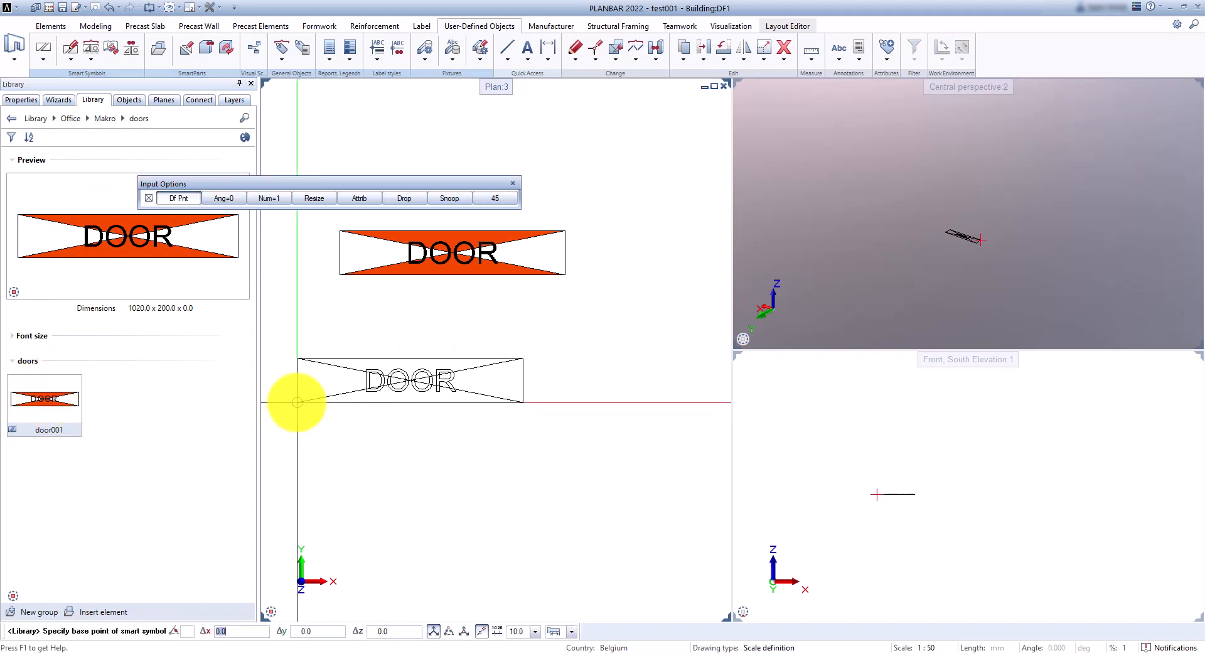
click(295, 402)
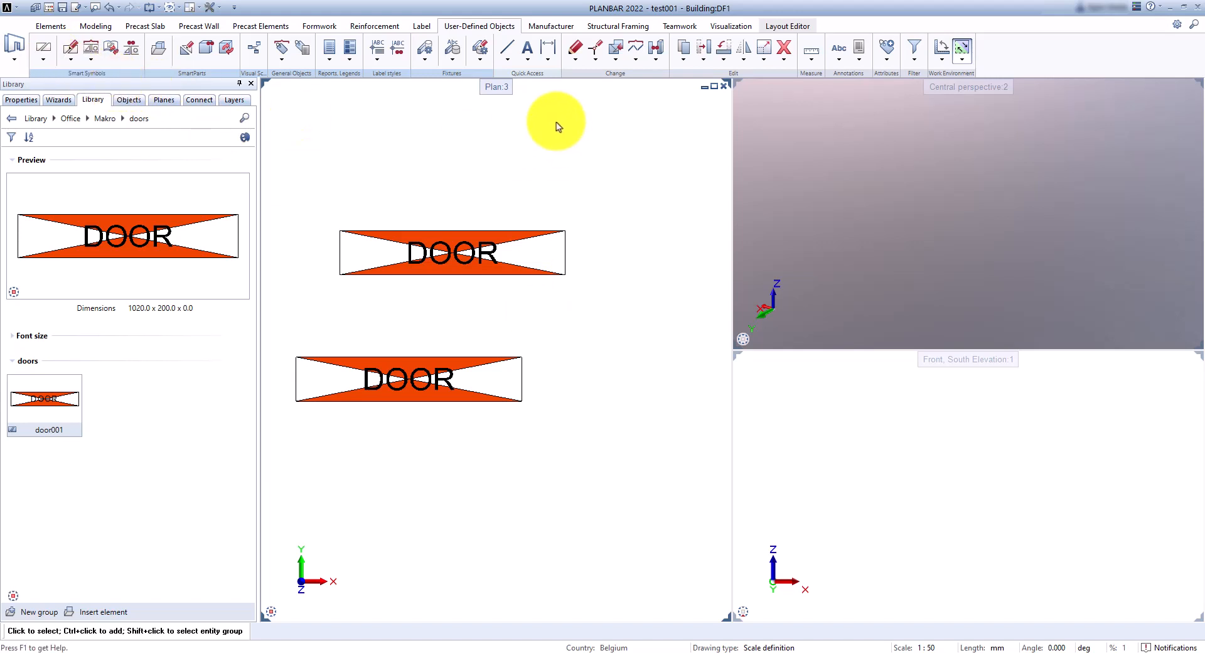
Draw a straight horizontal wall, 200 mm thick and about 3.96 m long, above the two door symbols in the plan
click(50, 27)
click(44, 50)
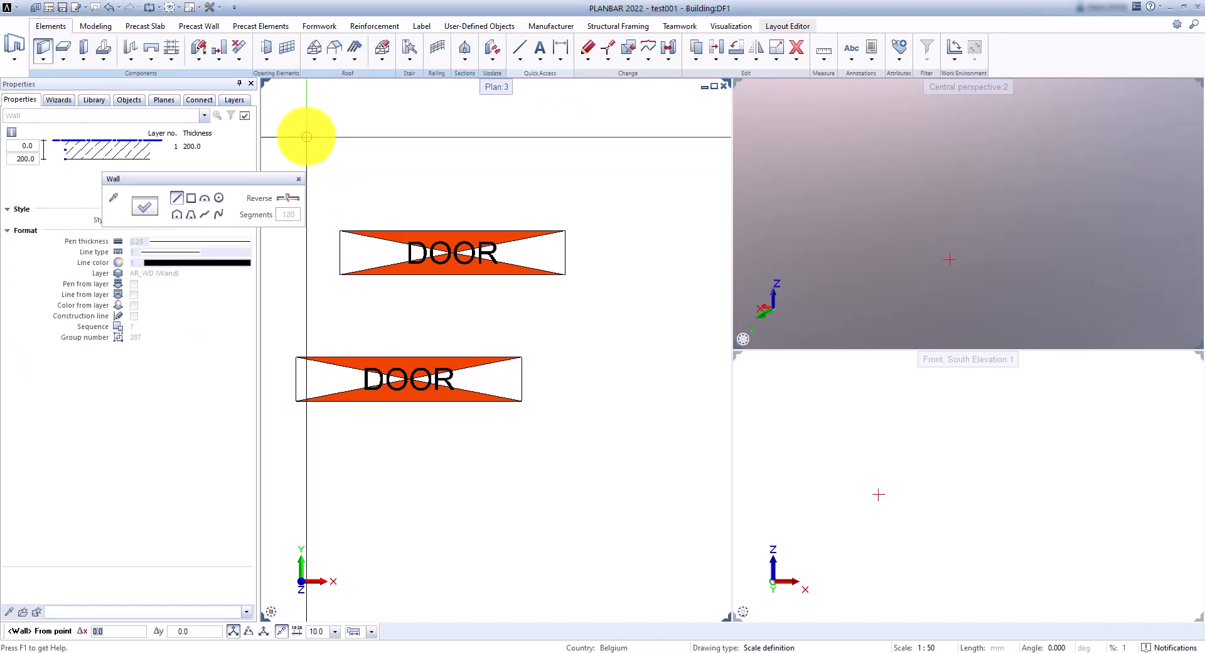
click(298, 148)
scroll(592, 153, down, 3)
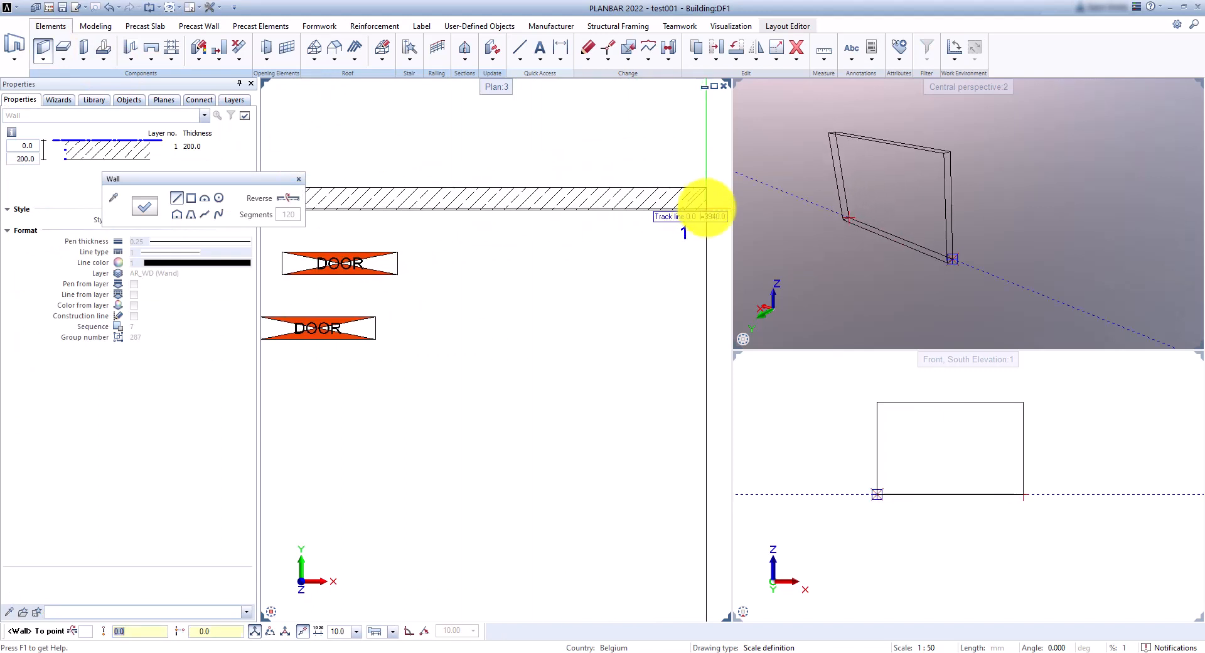
click(706, 207)
scroll(679, 207, down, 3)
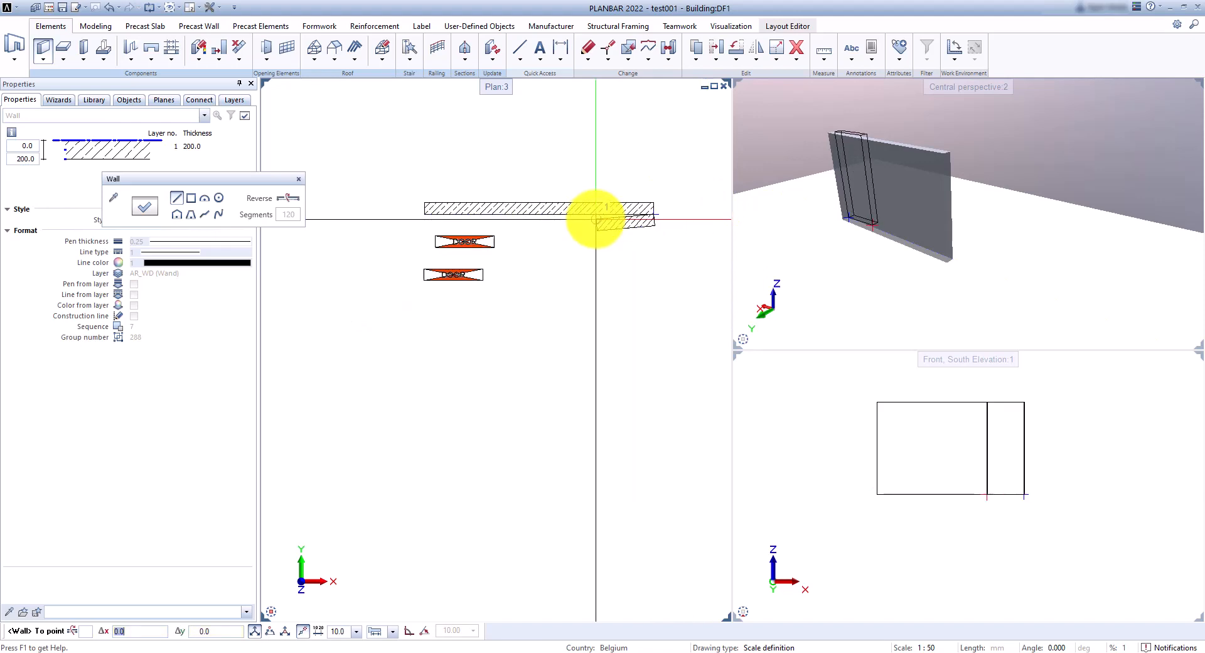
scroll(564, 249, up, 2)
key(Escape)
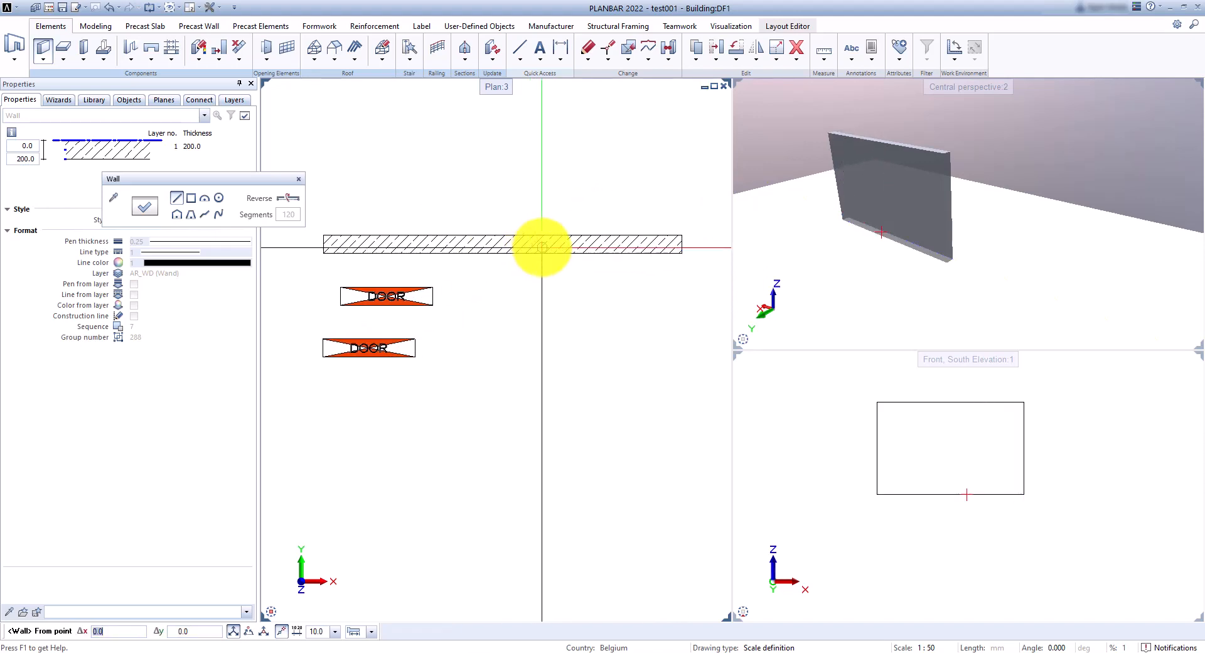
key(Escape)
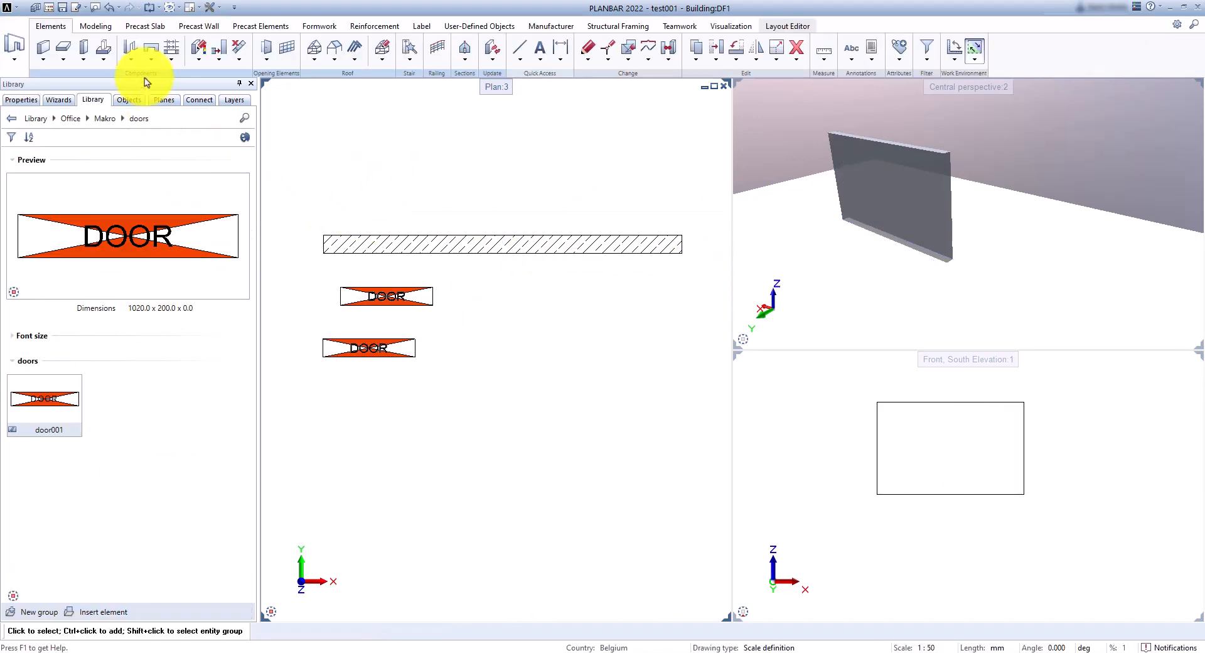
Insert a 1020 mm wide door opening without a symbol near the wall's left end
click(131, 48)
click(505, 445)
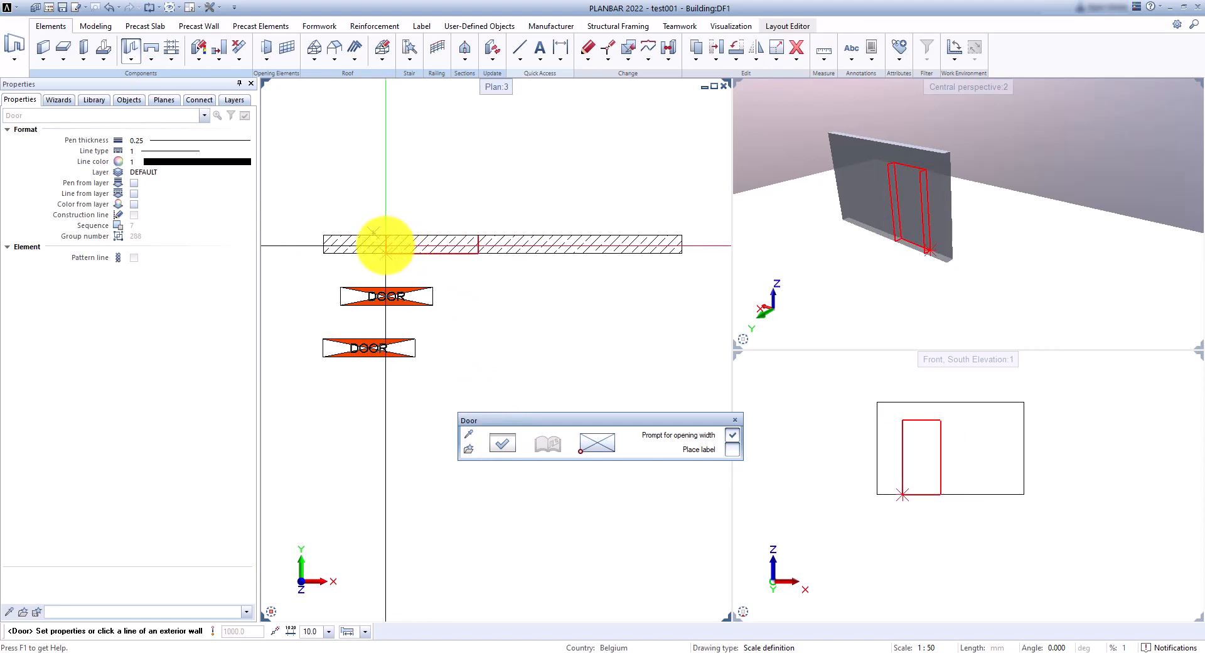
click(383, 247)
key(Return)
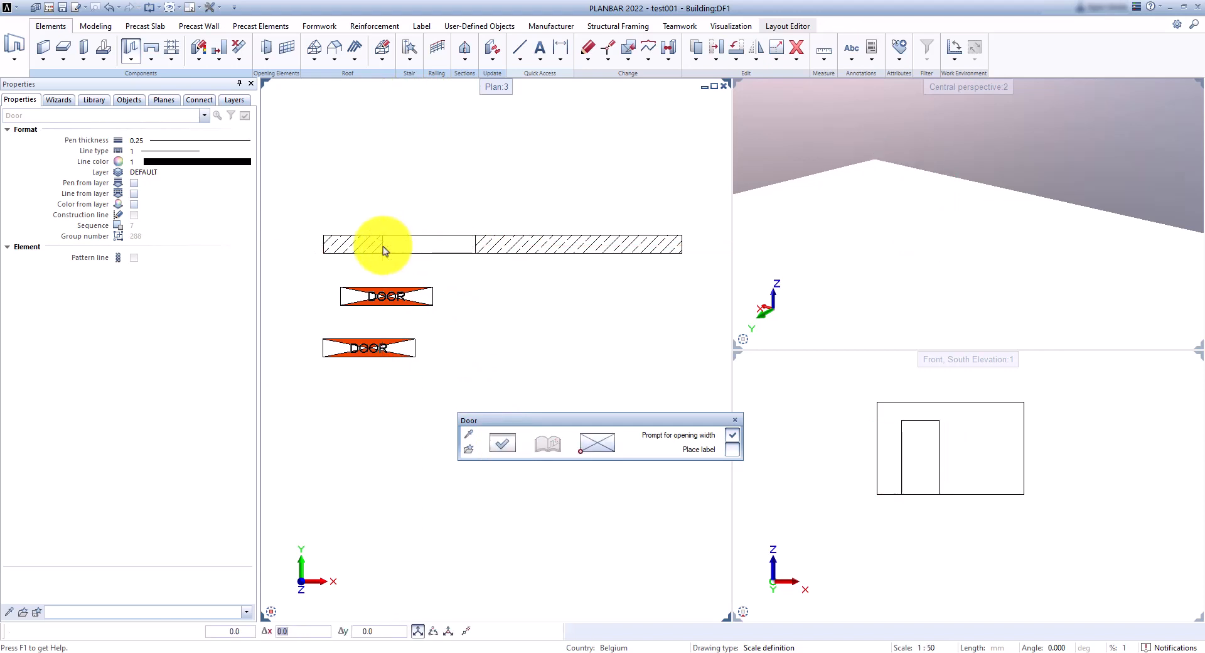
Assign the door001 smart symbol from the library's Office, Makro, doors group as the library element in the door properties
click(502, 446)
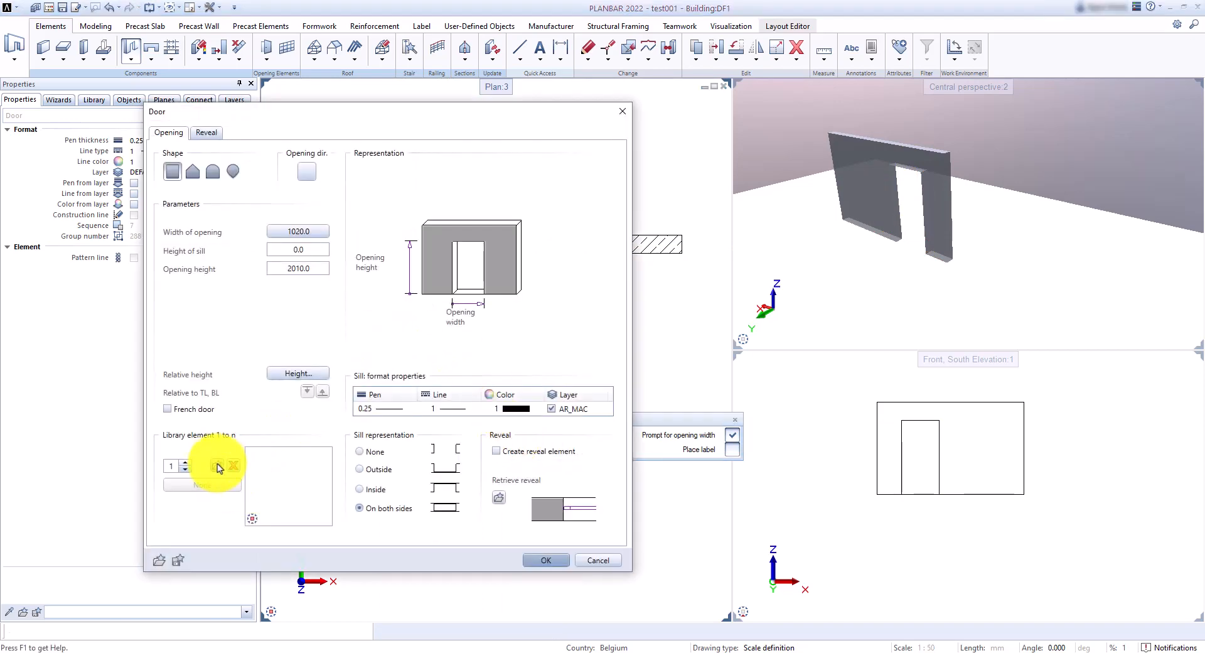
click(217, 467)
click(167, 190)
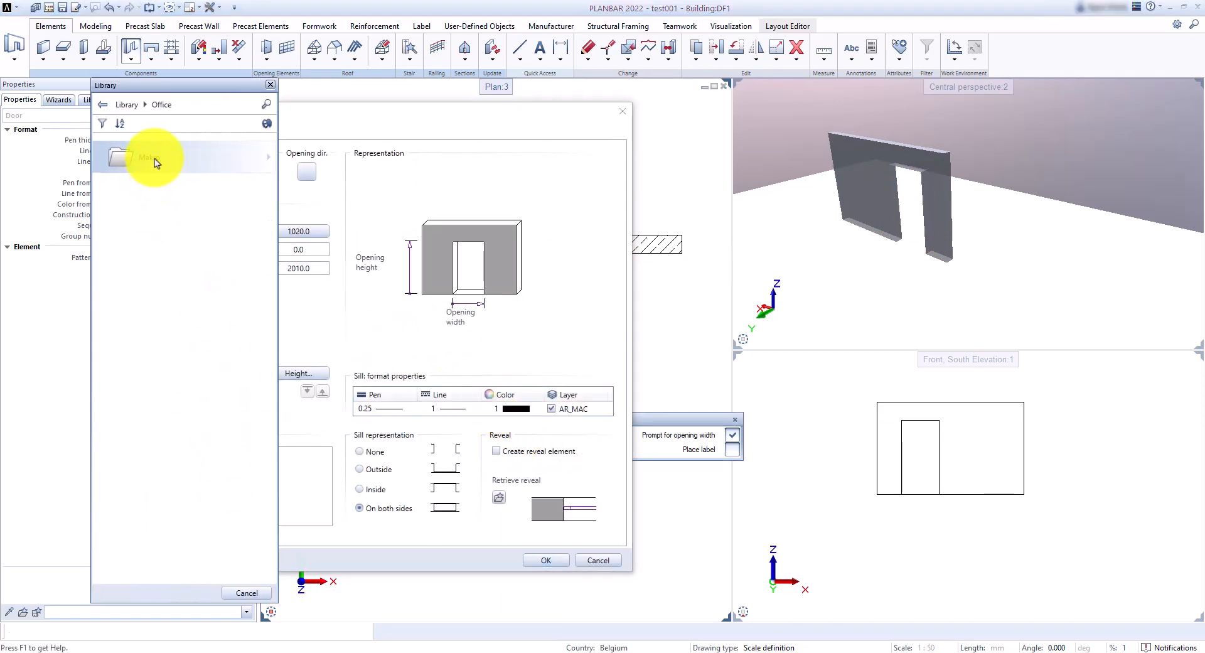
click(156, 163)
click(163, 161)
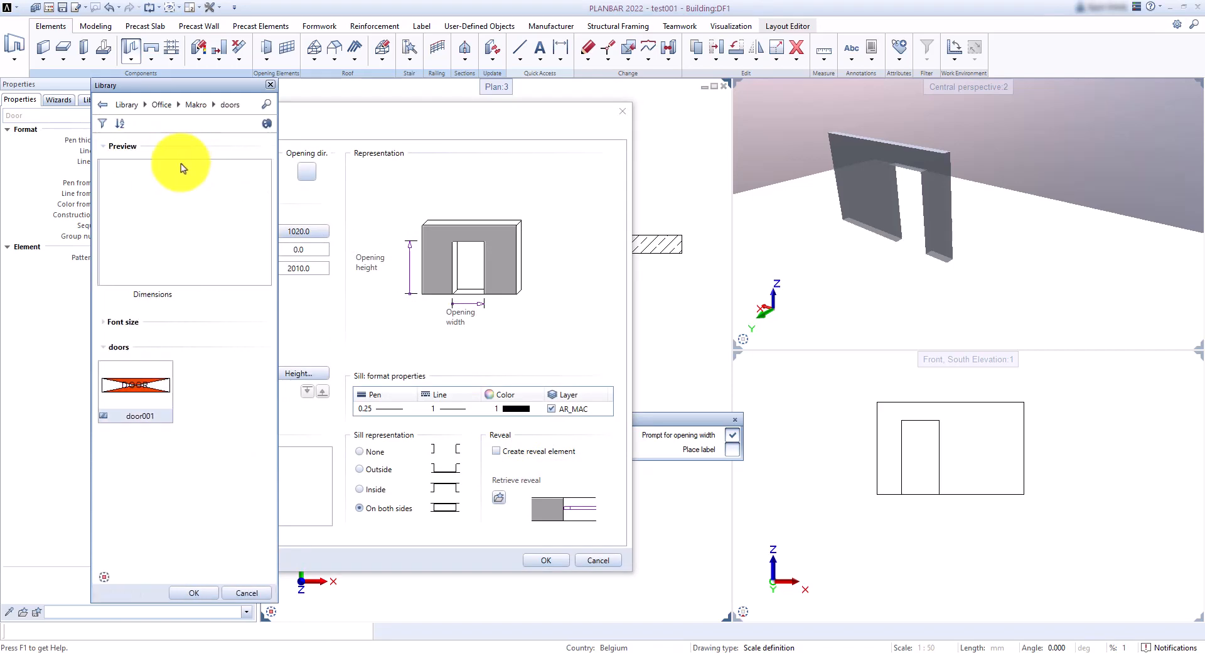
double_click(145, 381)
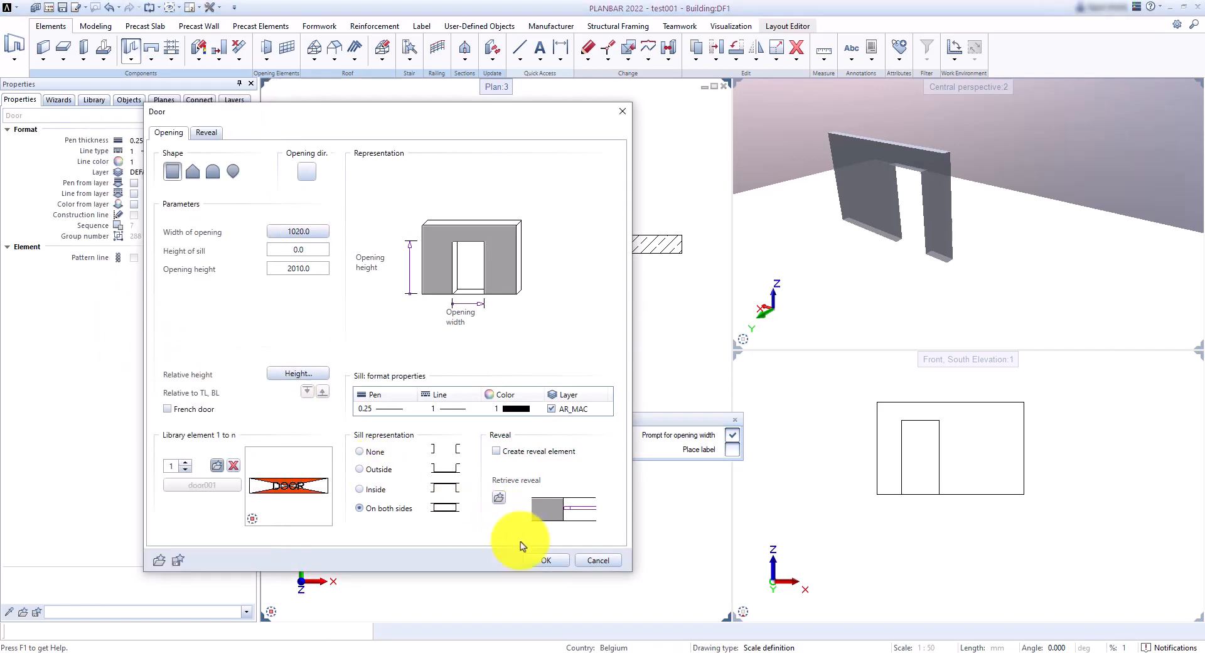
click(537, 565)
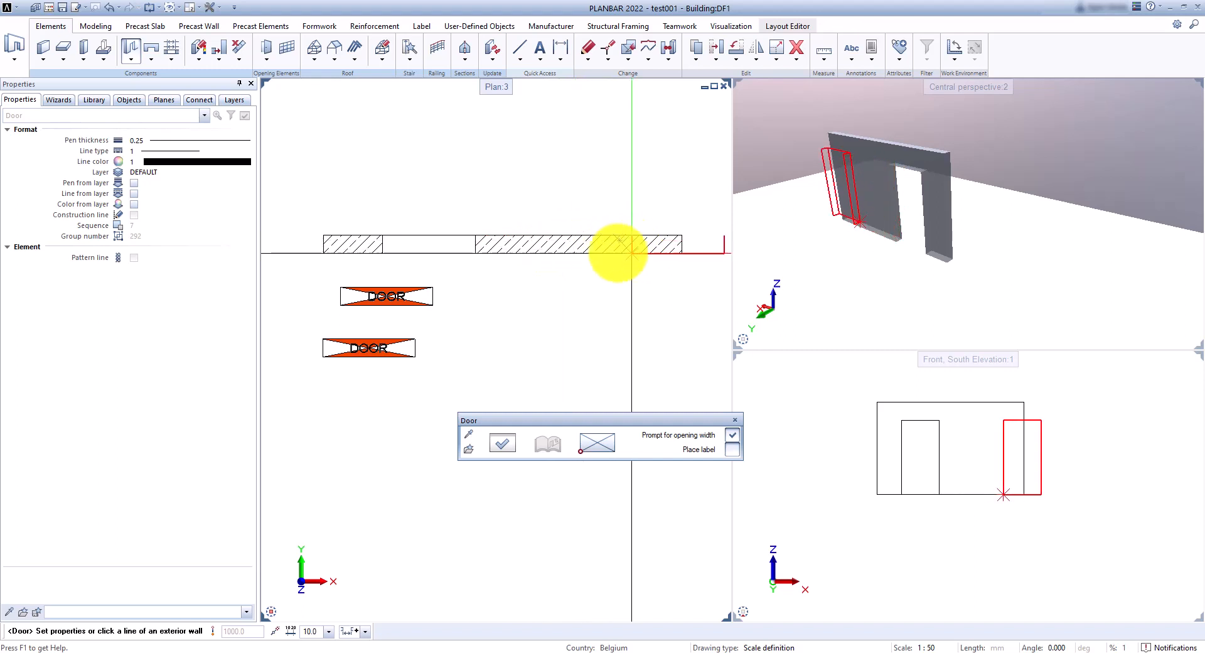
Place a second door opening with the door001 symbol in the wall's right part, keeping the symbol's reference point
click(543, 256)
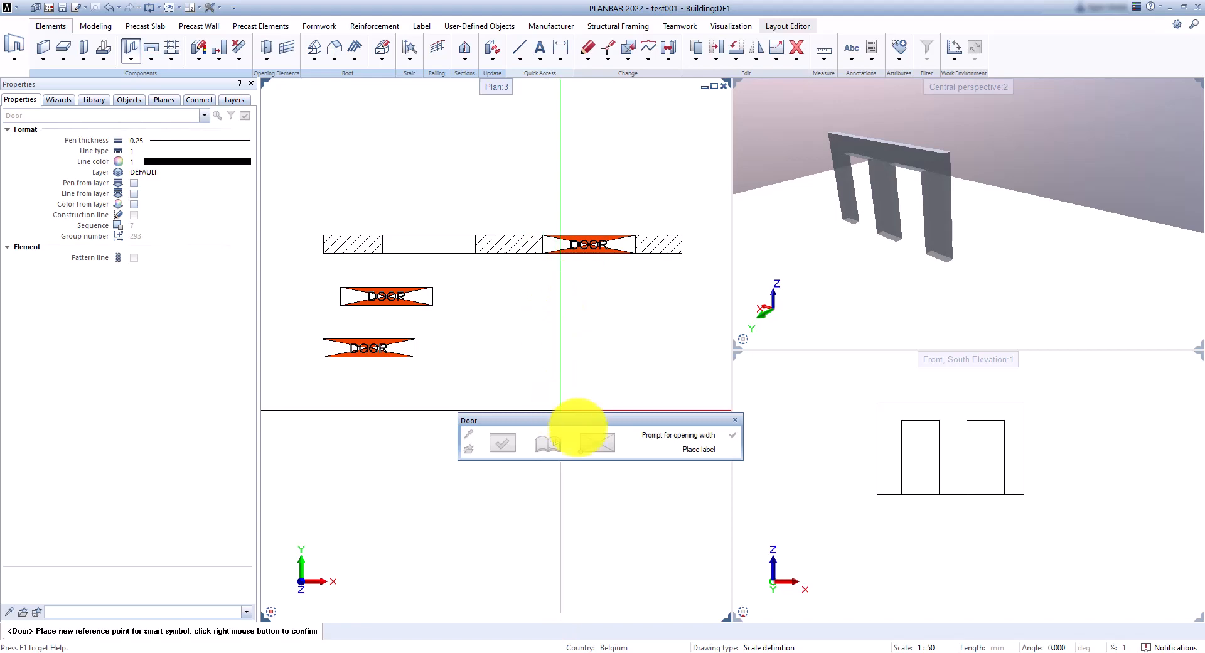
right_click(632, 401)
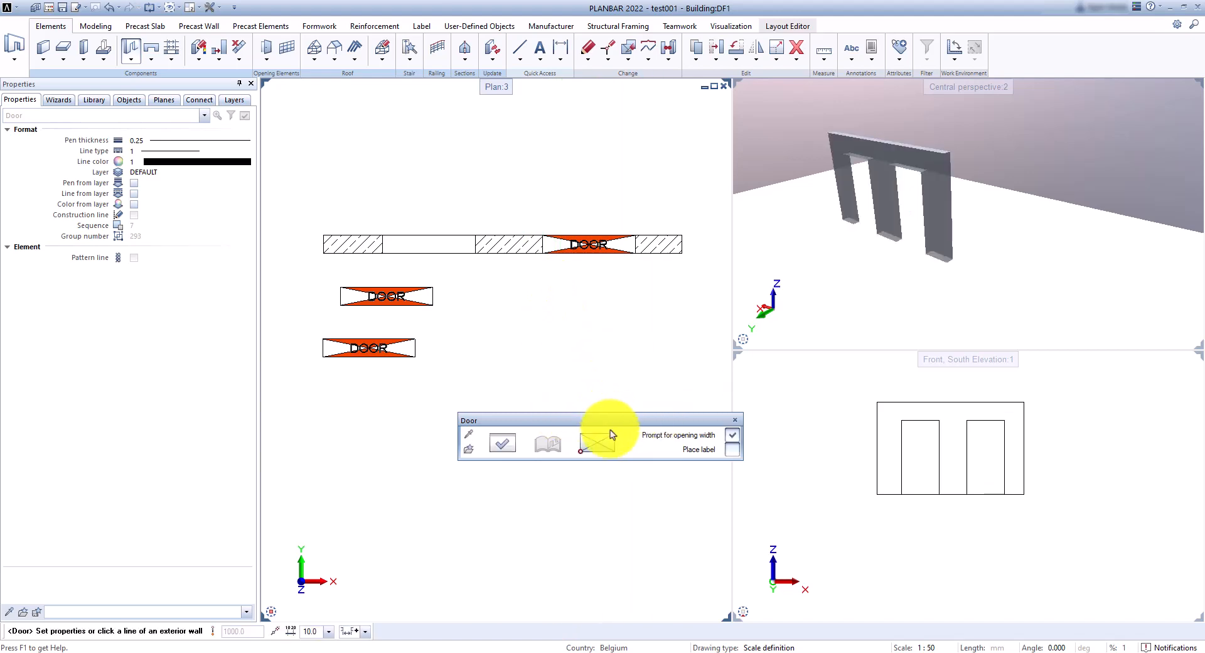
key(Escape)
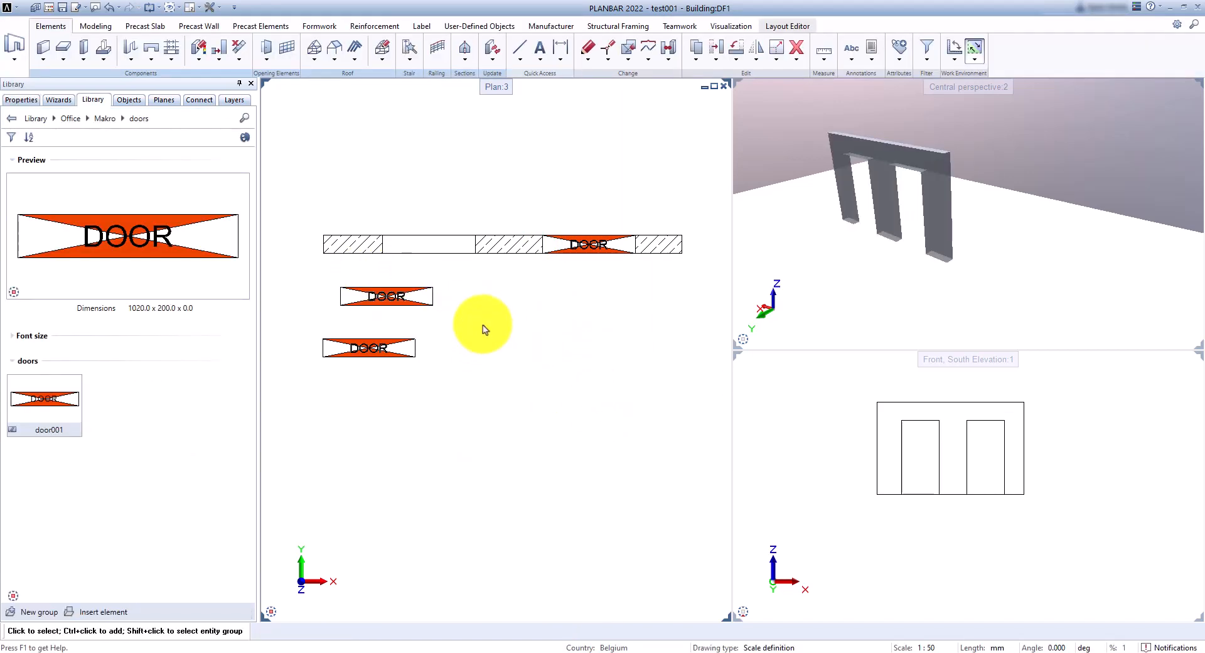
Design the wall with both door openings as a precast element of type Concrete wall
click(199, 26)
click(42, 50)
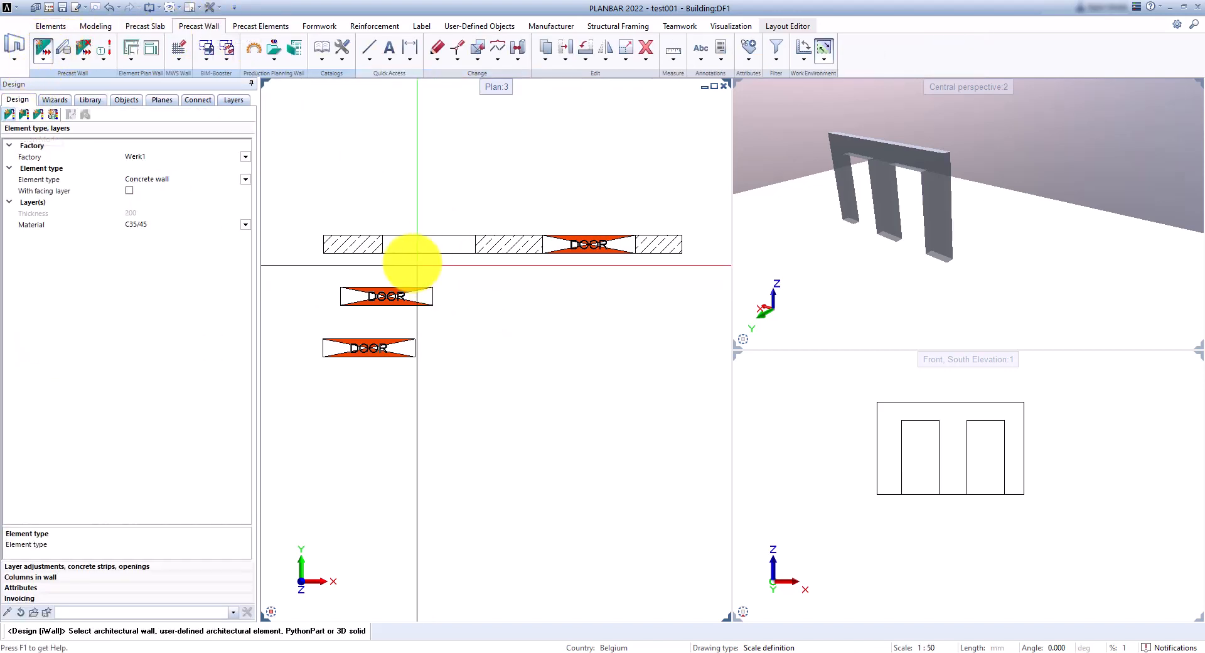
click(365, 242)
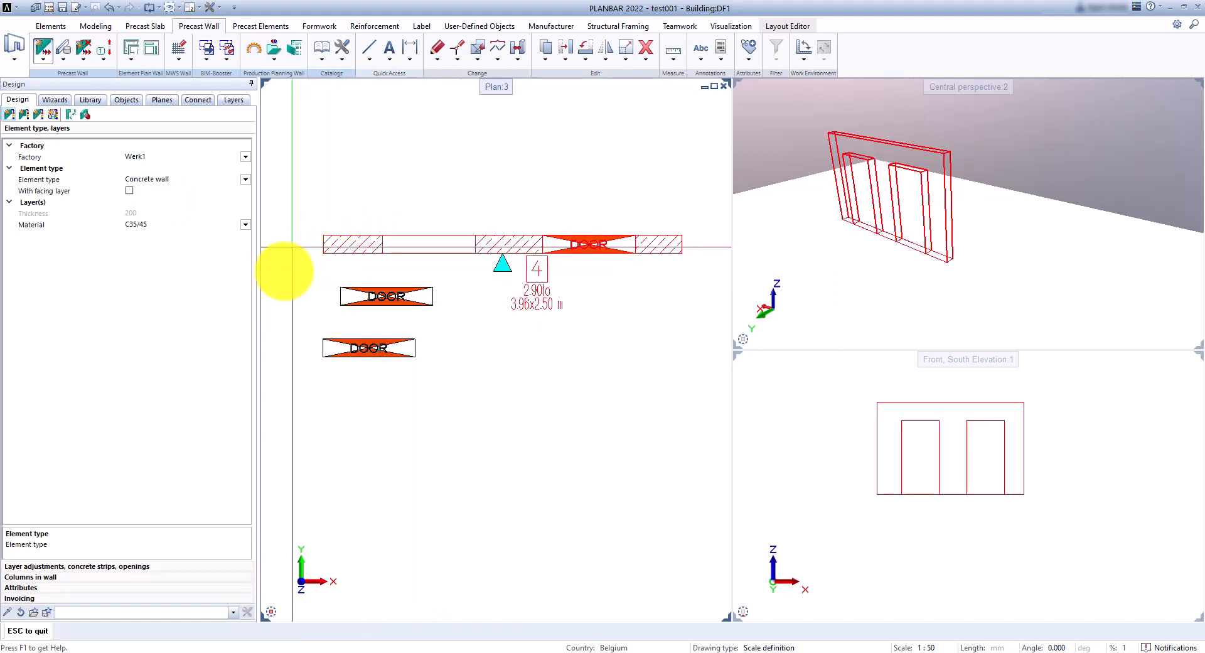
Apply the basic reinforcement to the precast wall and finish the design command
click(51, 115)
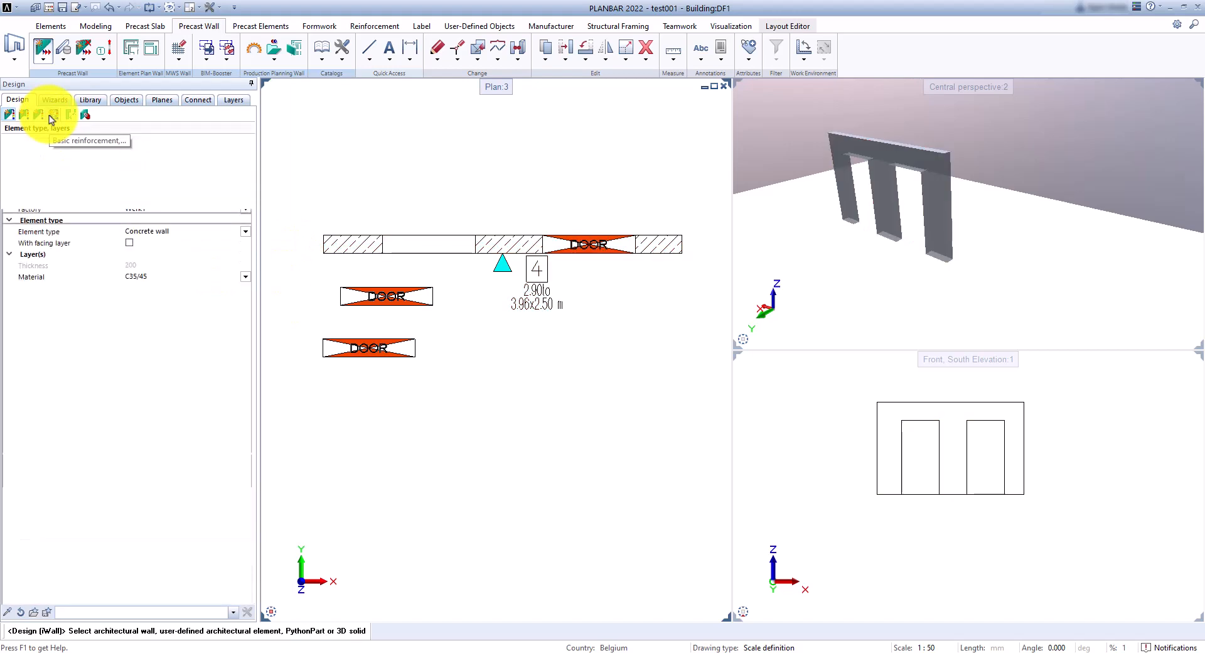
click(330, 243)
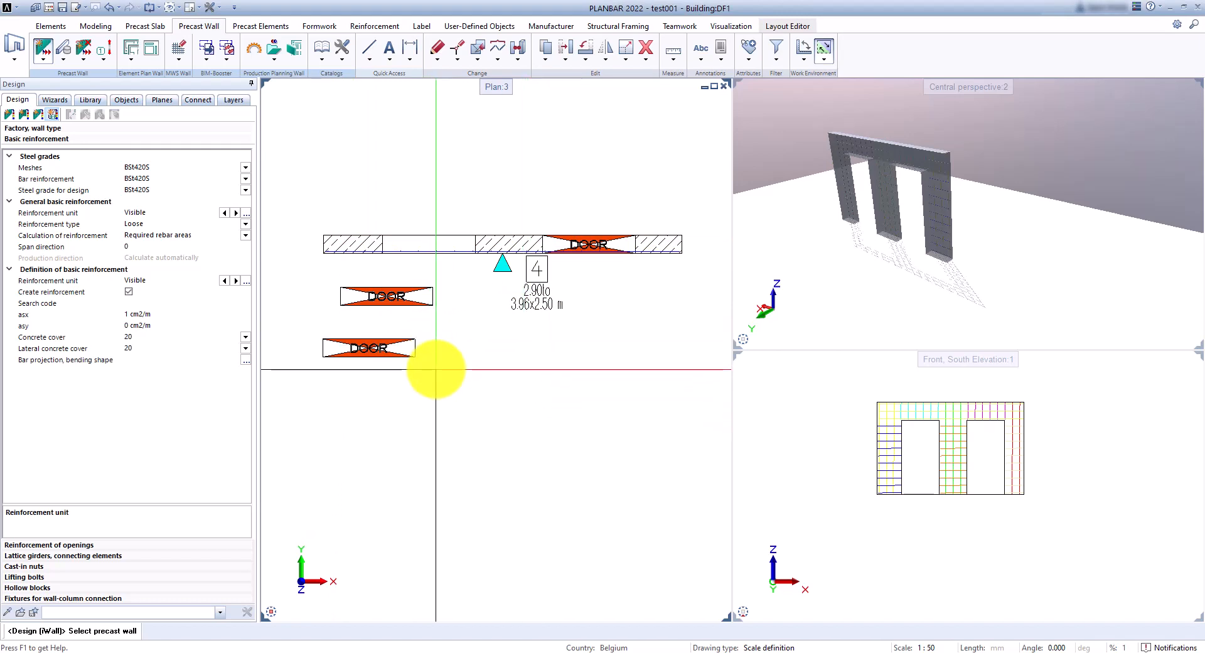
key(Escape)
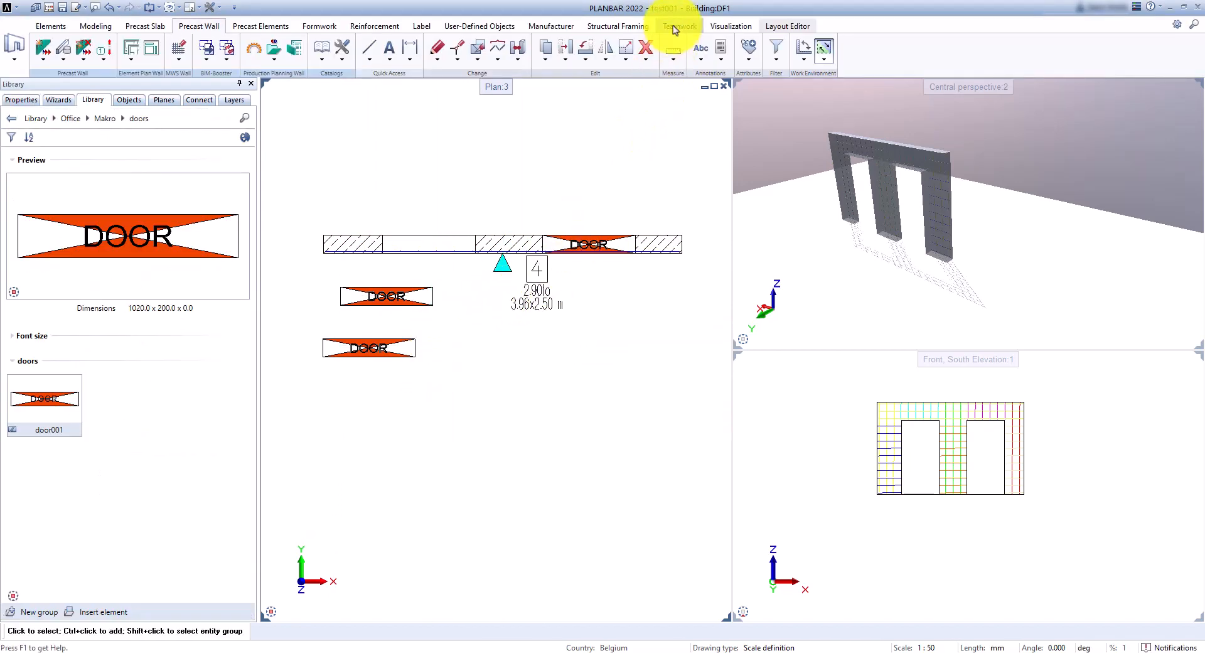
Export drawing file 1 to IFC with the IFC4 Standard Export profile, overwriting the existing file 002 ifc4.ifc
click(675, 29)
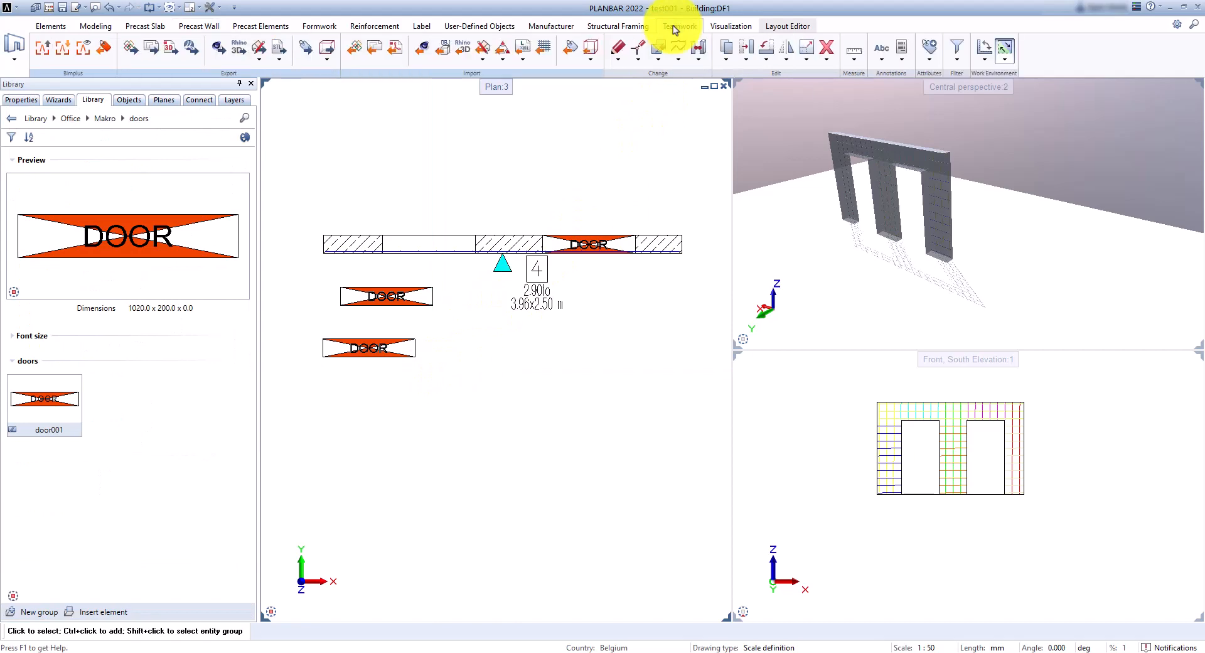
click(132, 48)
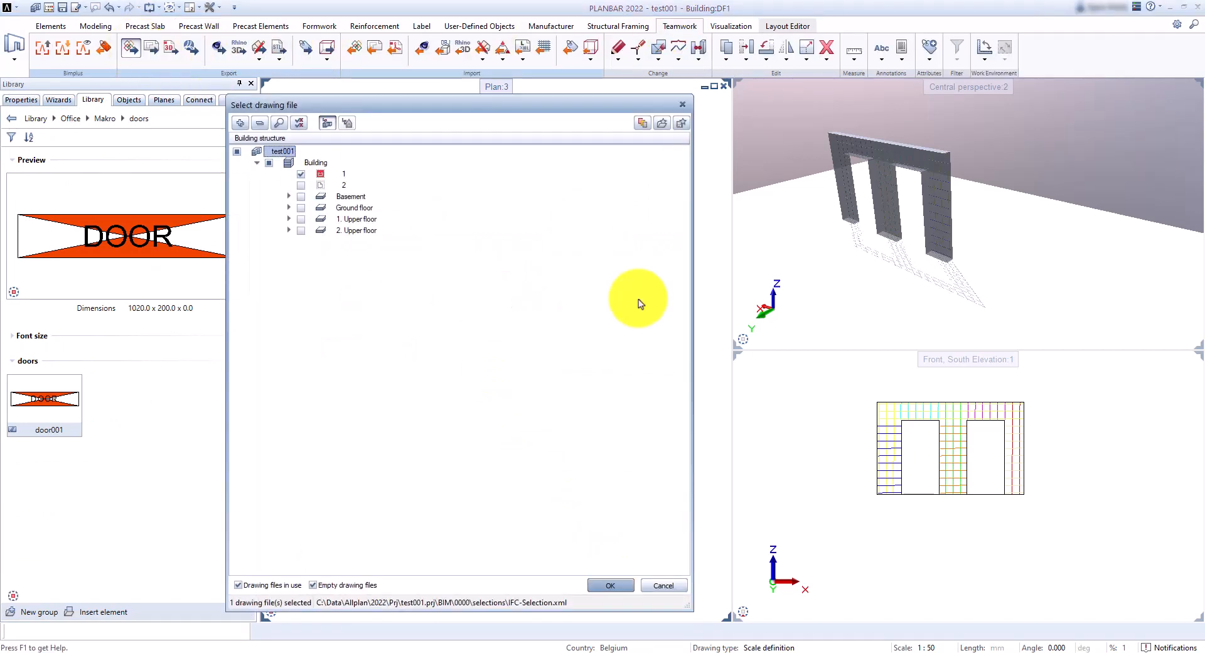
click(618, 585)
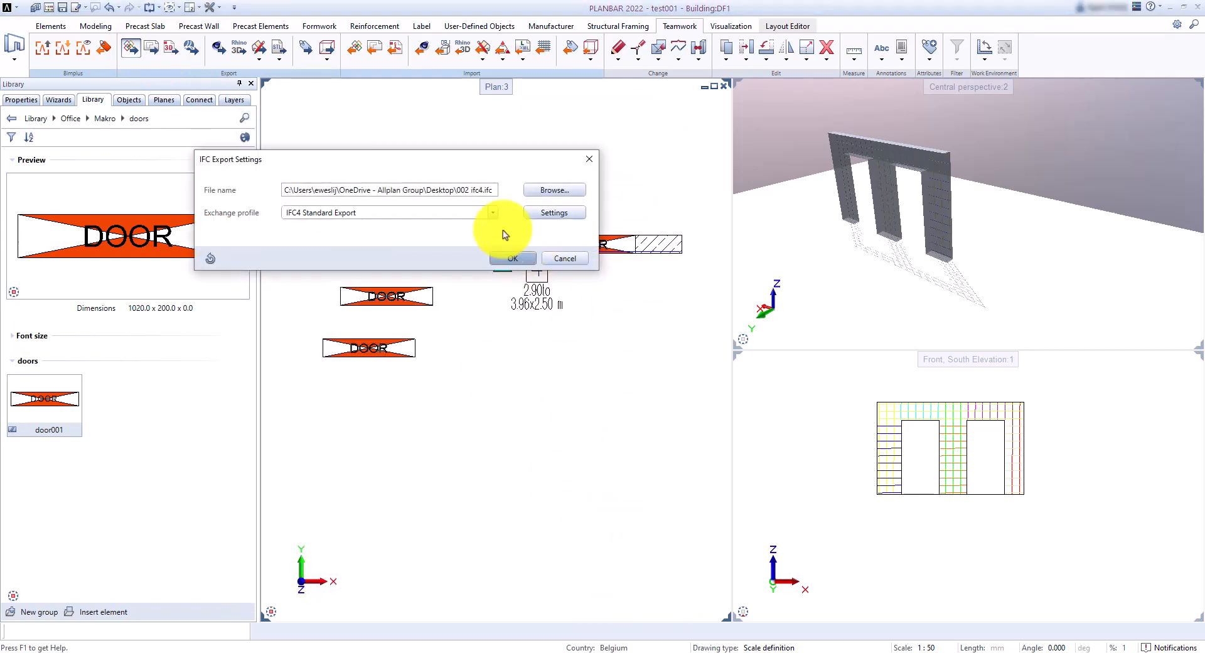
click(510, 260)
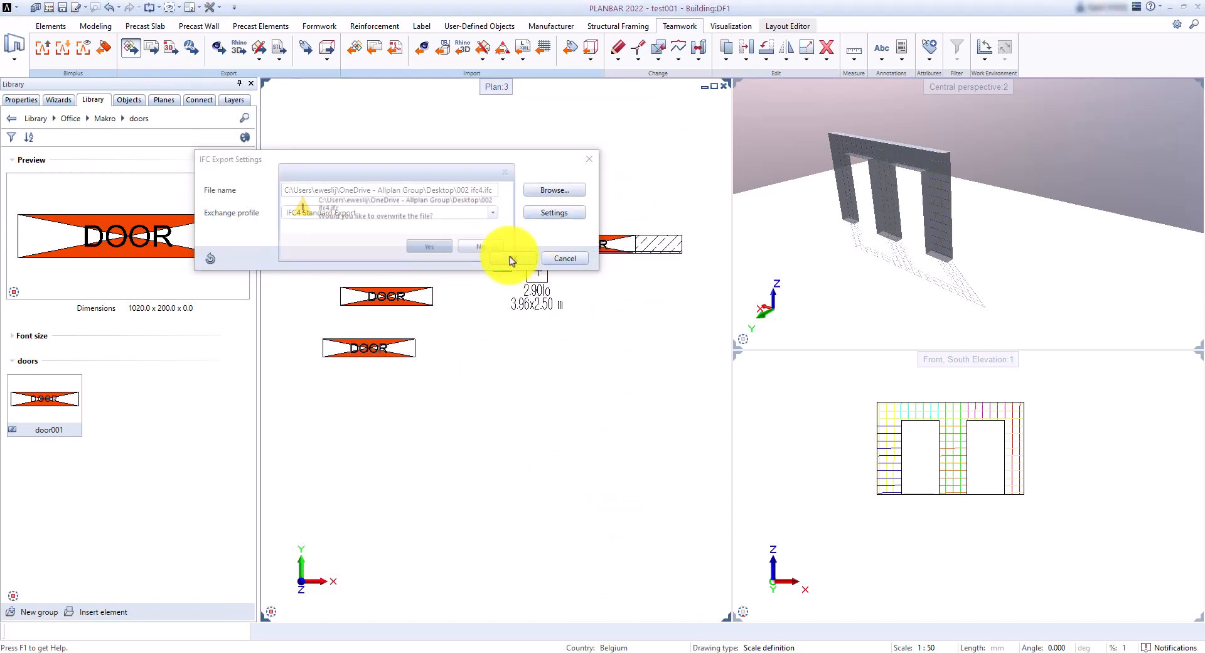
click(432, 252)
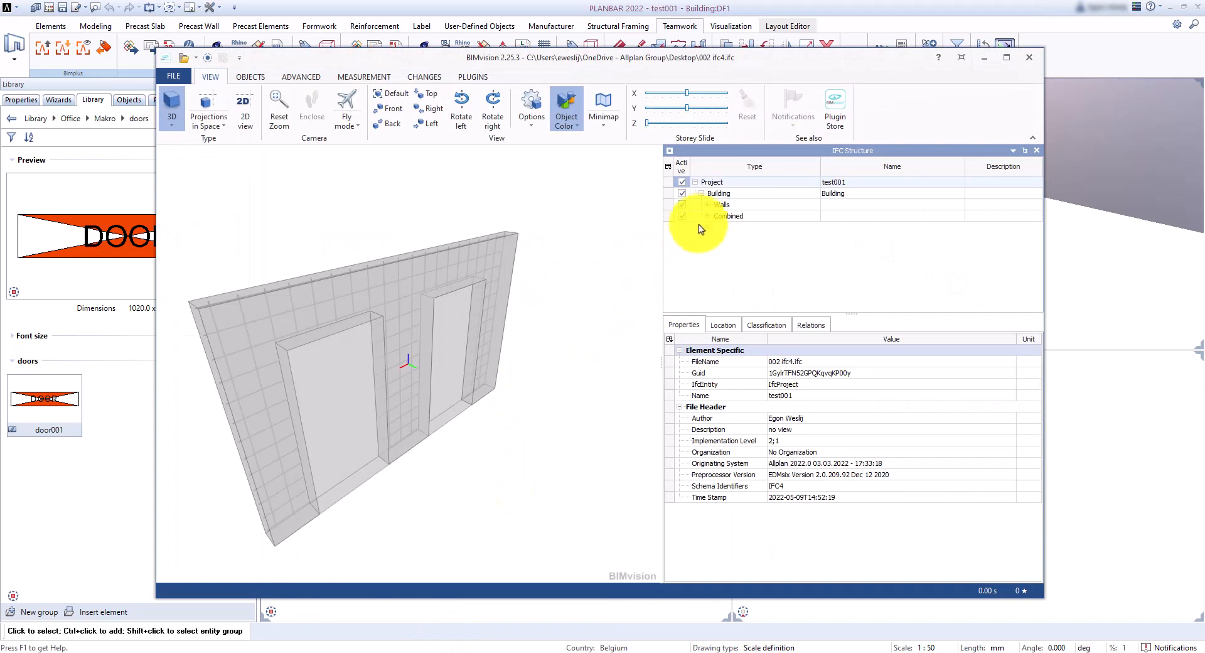
In BIMvision, expand the wall's element assembly, compare its door001 and Aussparung opening accessories, and close the viewer
click(707, 216)
double_click(716, 228)
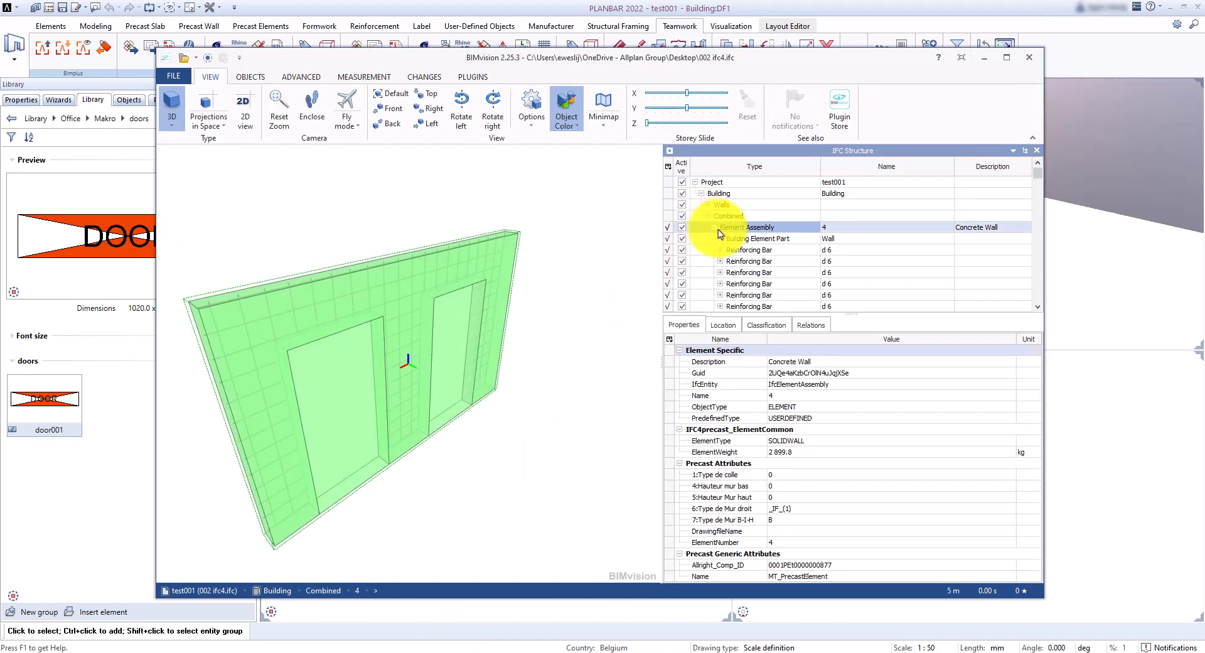
scroll(781, 242, down, 5)
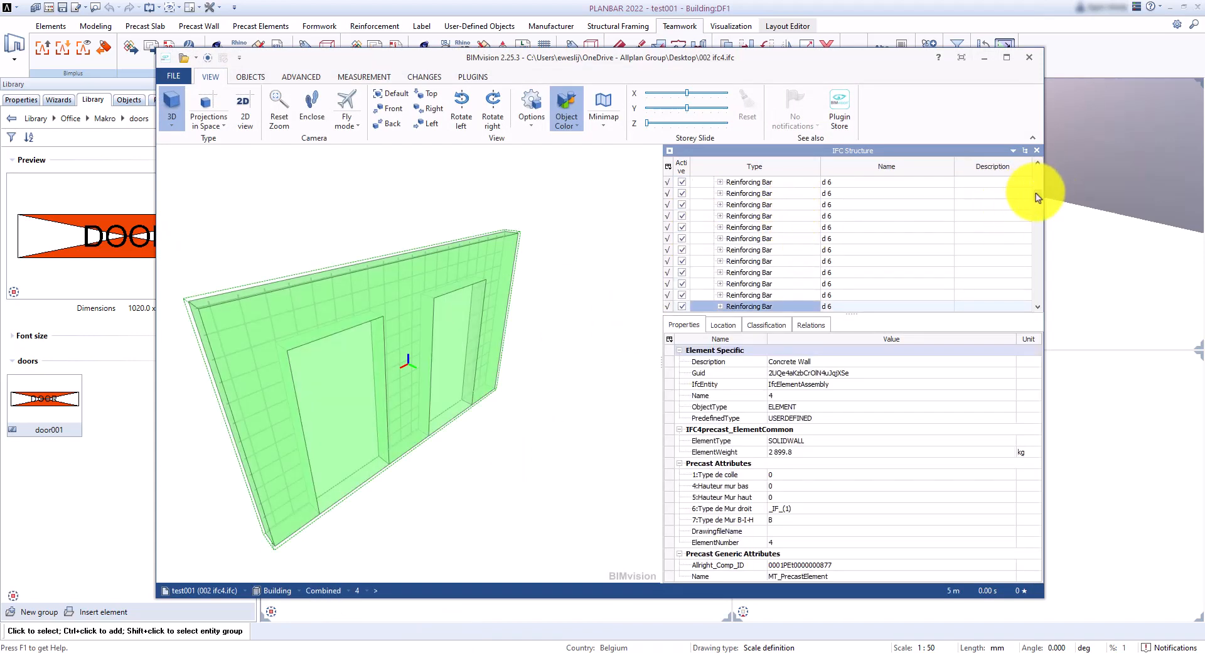
drag(1037, 196, 1029, 274)
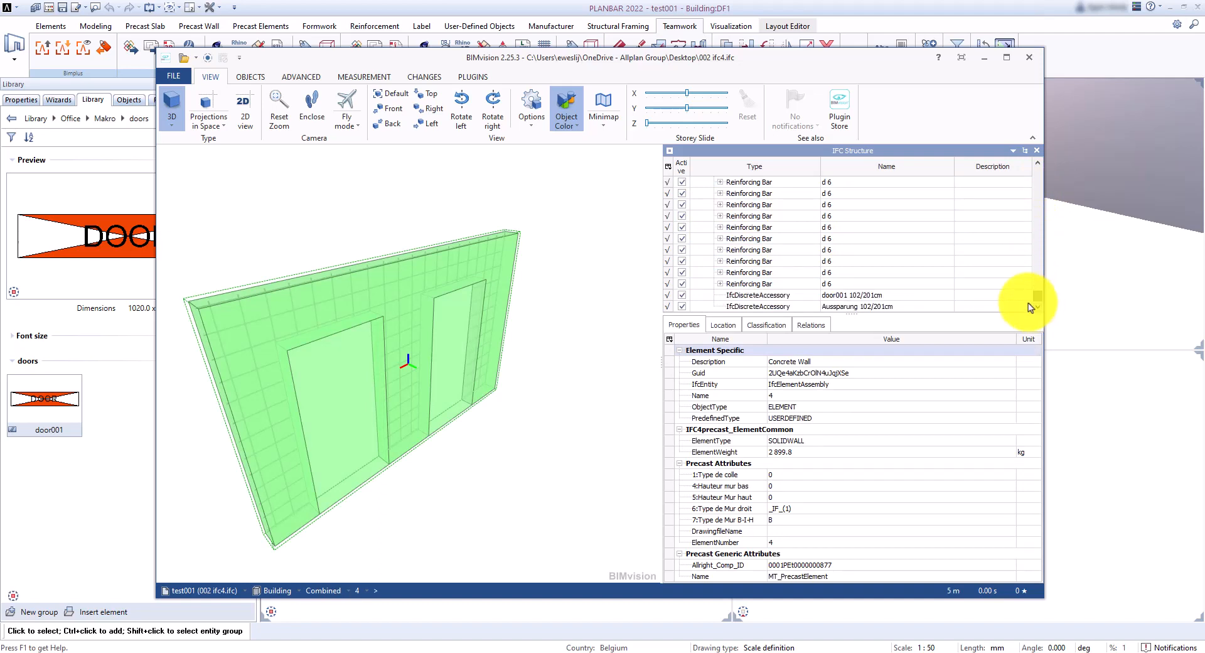
click(769, 295)
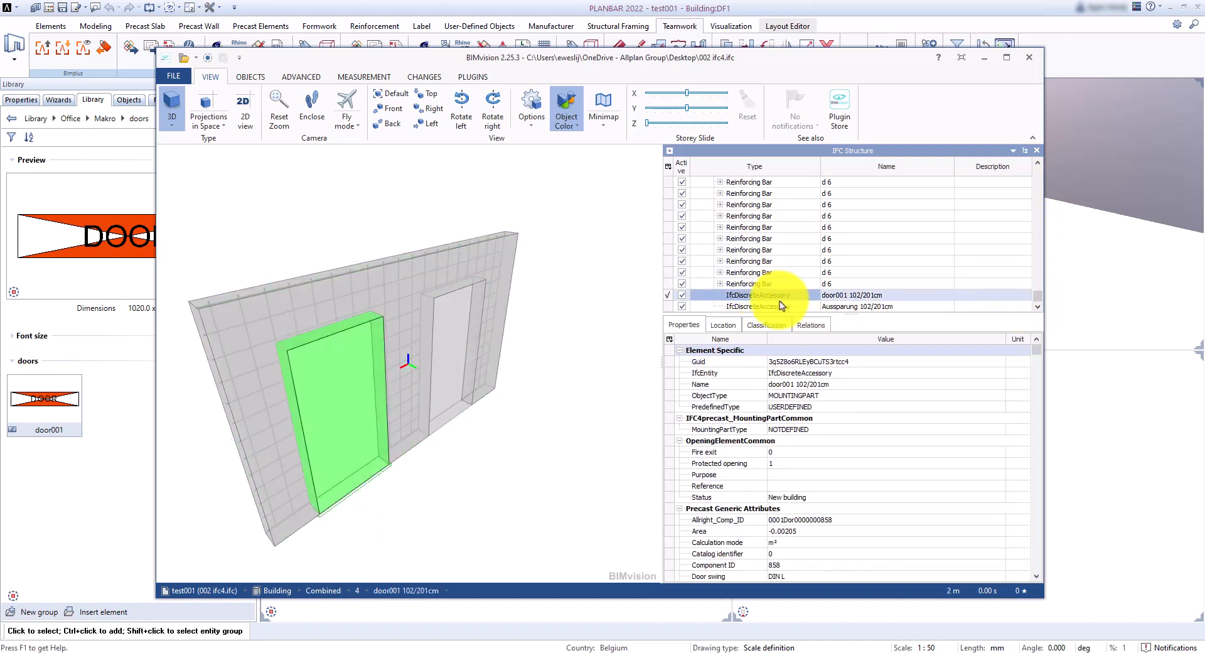
click(832, 307)
click(832, 296)
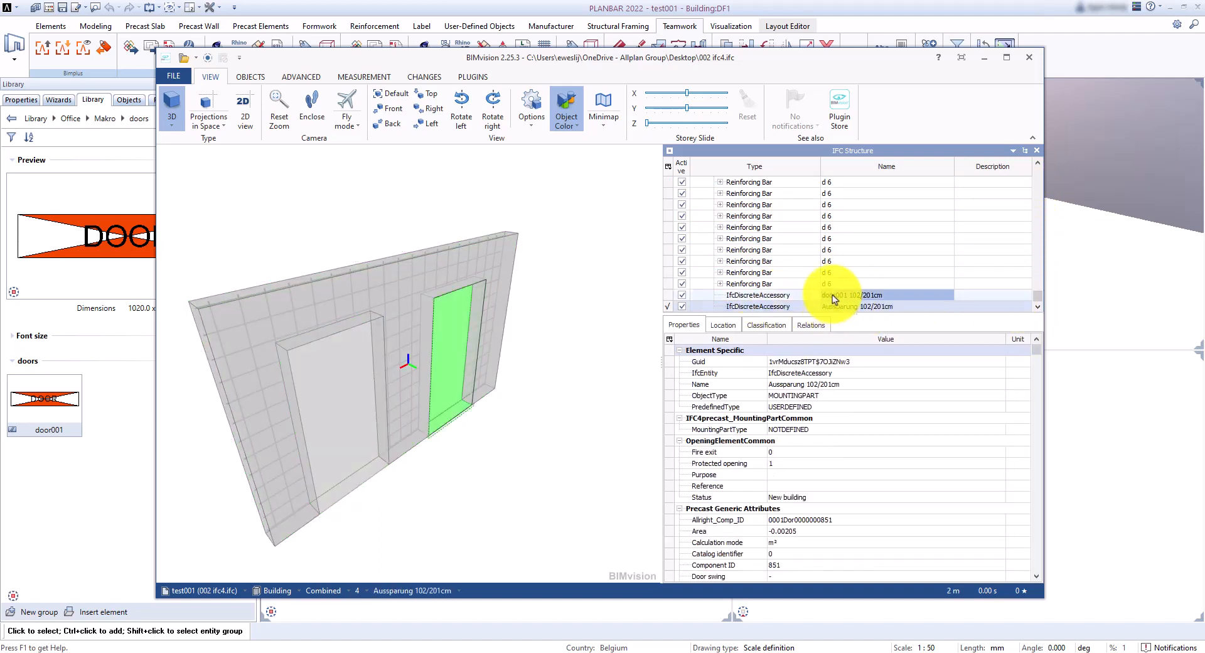
click(843, 306)
click(843, 295)
click(847, 305)
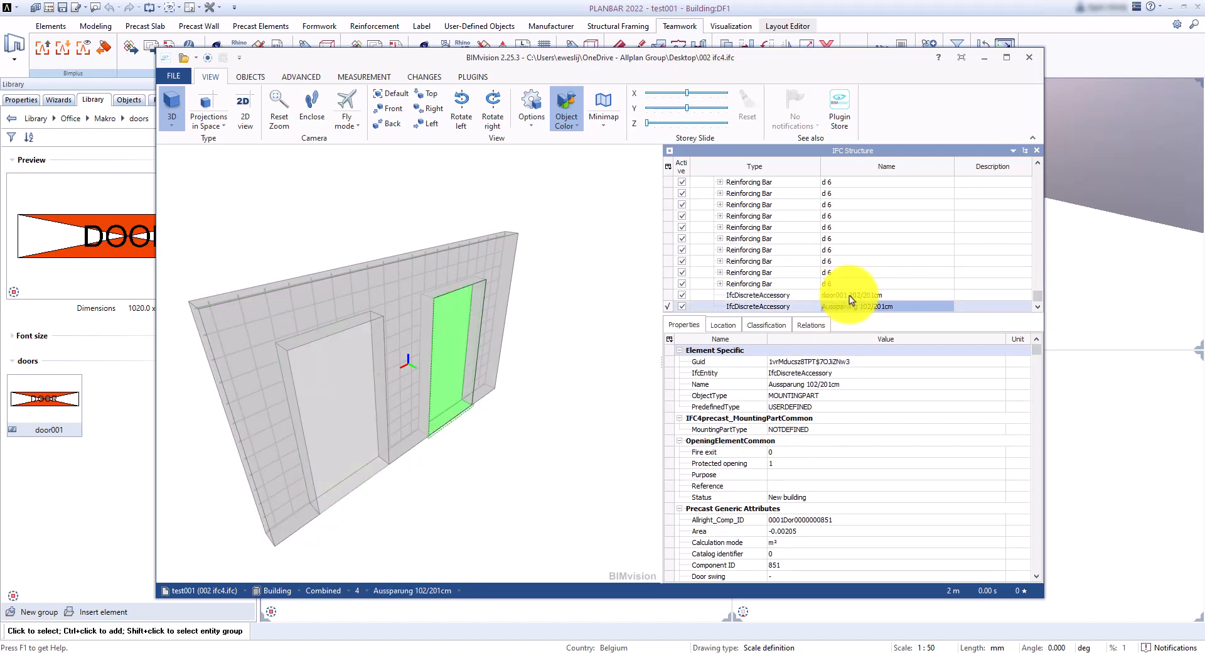
click(849, 296)
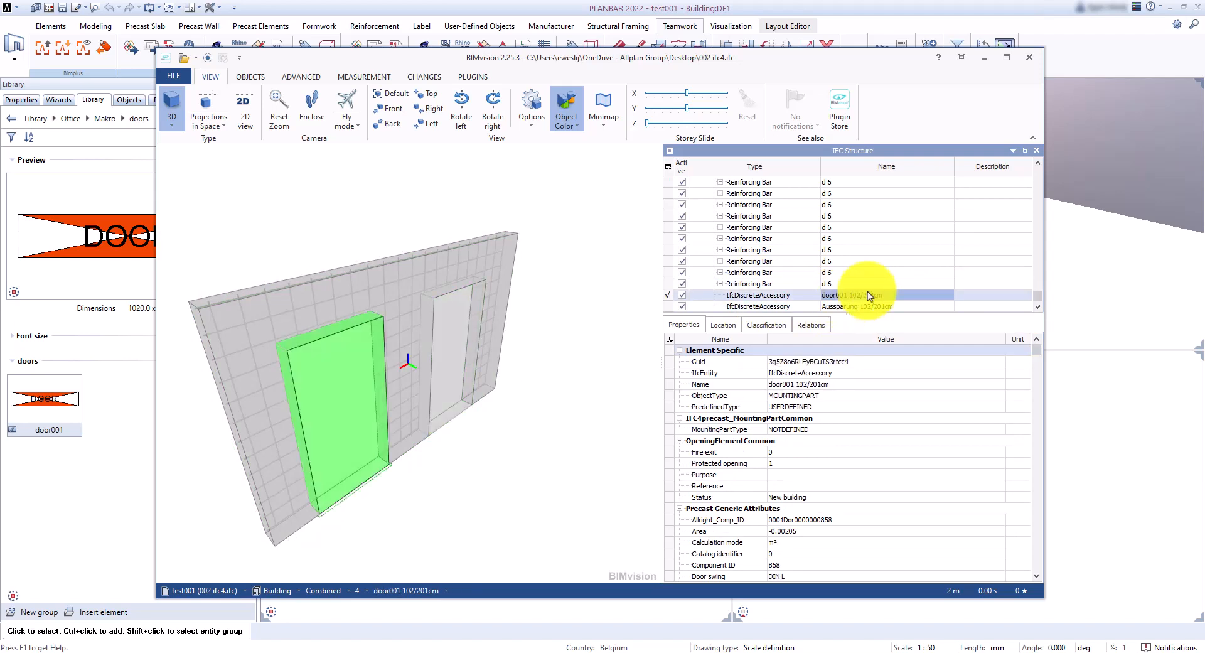
click(1029, 57)
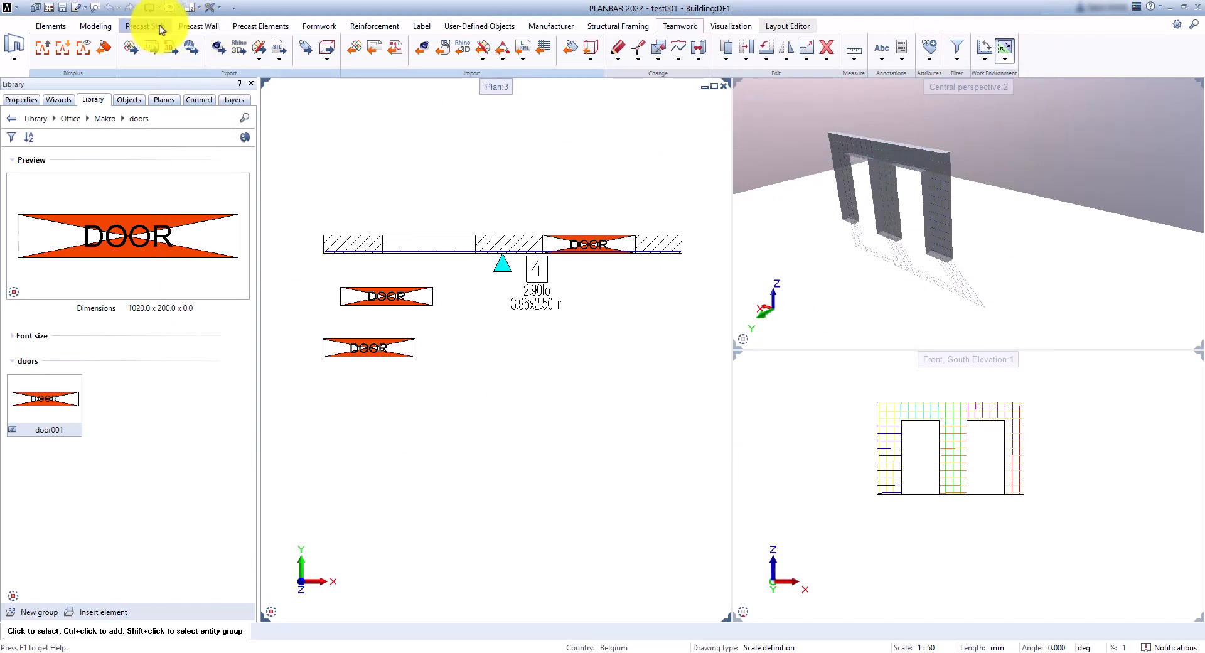
In the general Fixture Catalog, add a new fixture entry based on the existing Aussparung fixture
click(196, 25)
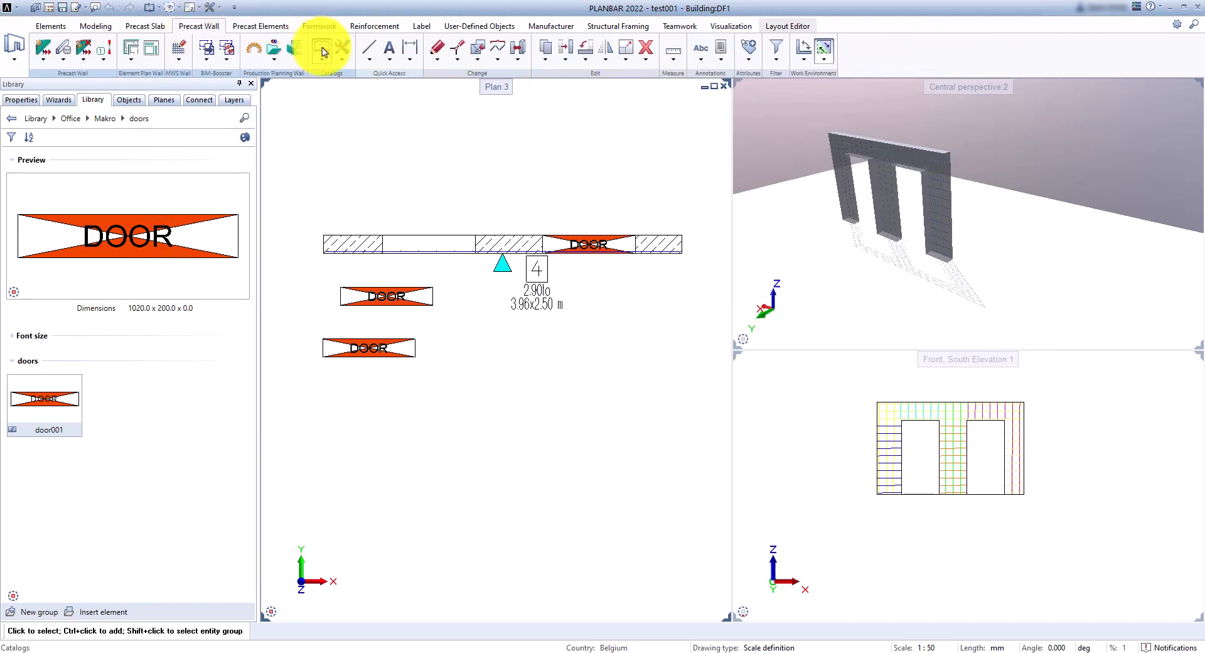
click(322, 52)
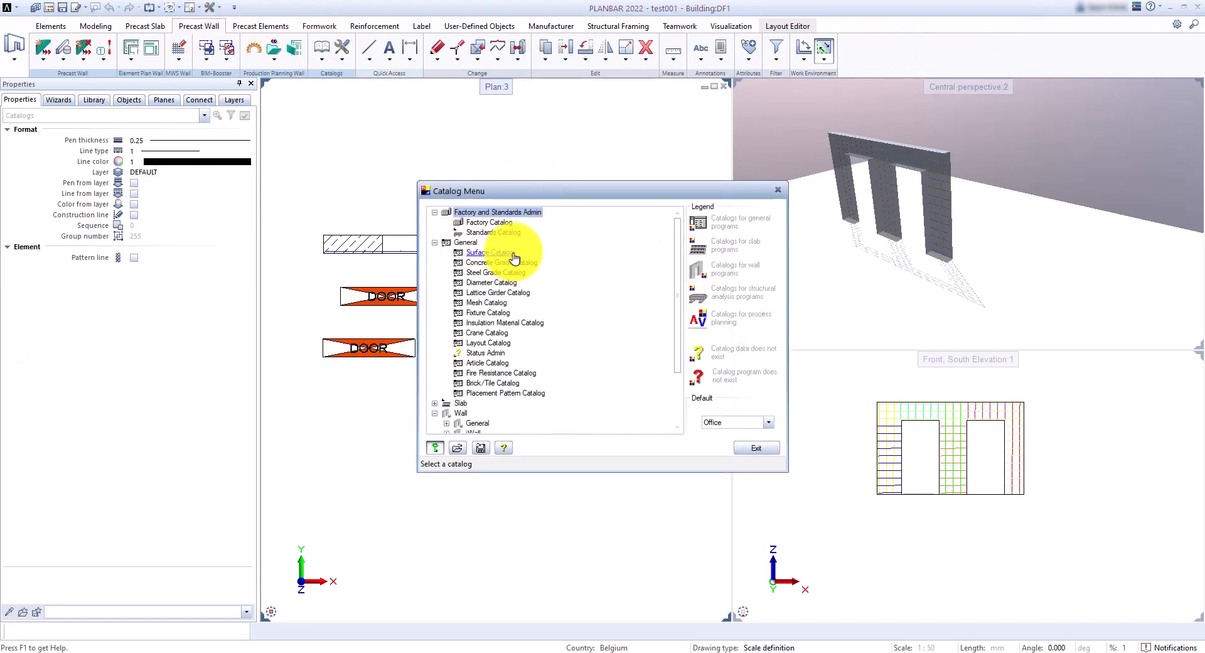
click(499, 317)
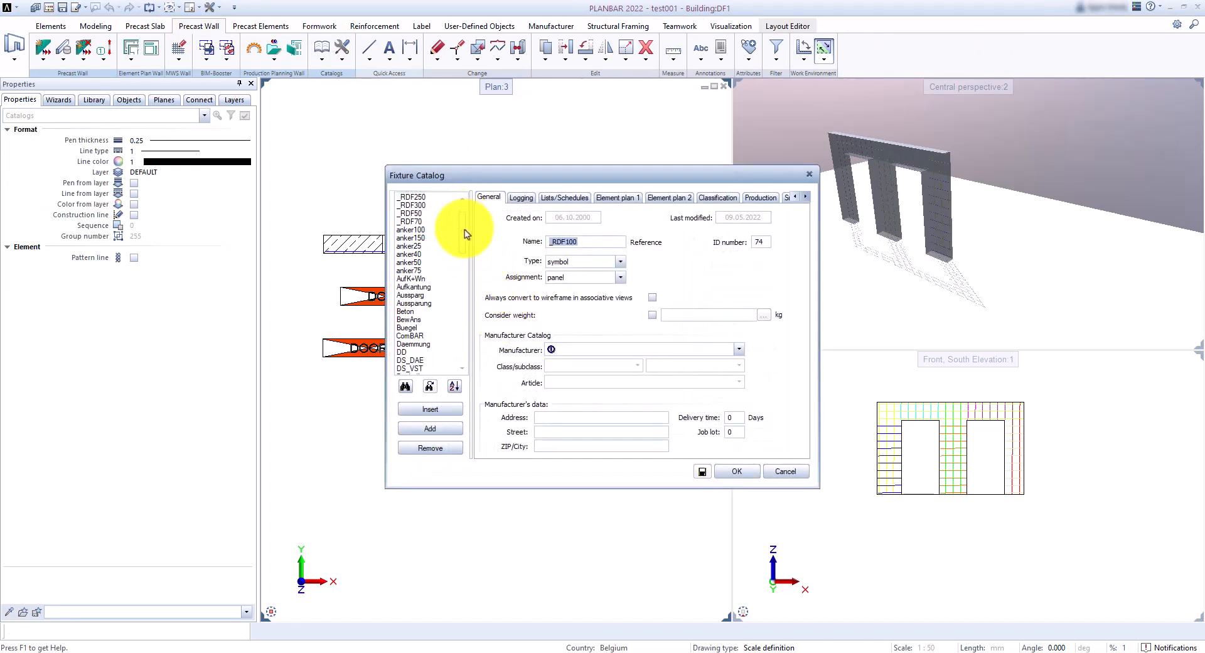
drag(464, 233, 467, 242)
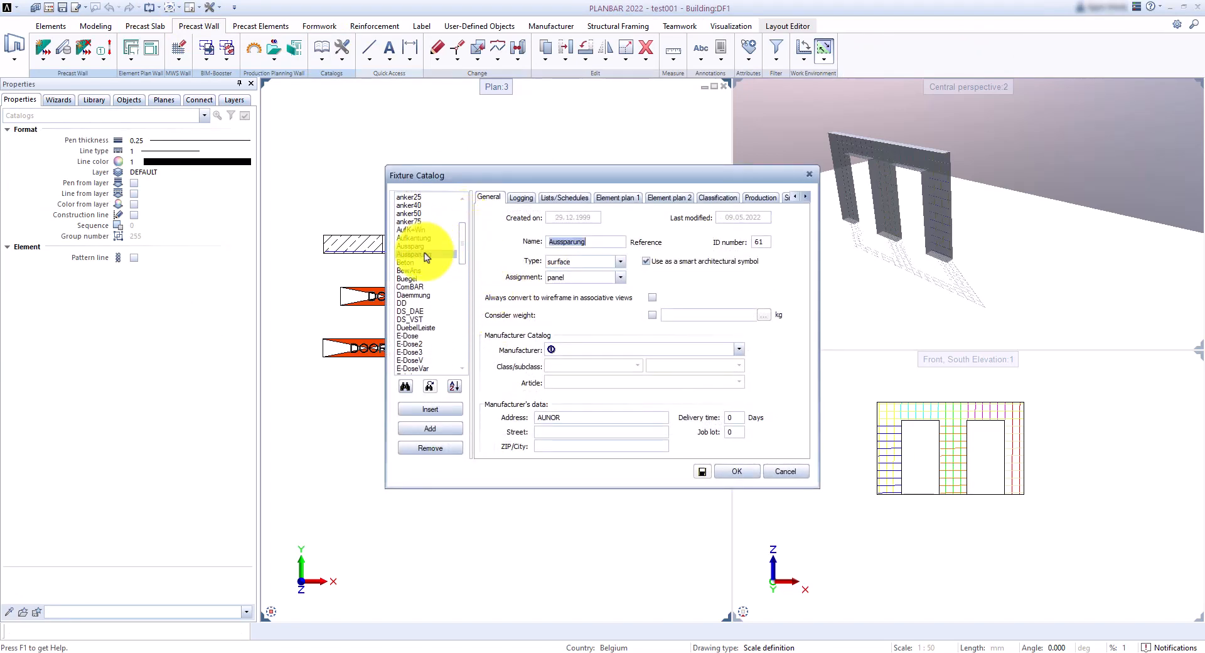
click(432, 429)
Name the new fixture entry door001 and set its manufacturer's address to HAPPY DOORS LTD
click(607, 374)
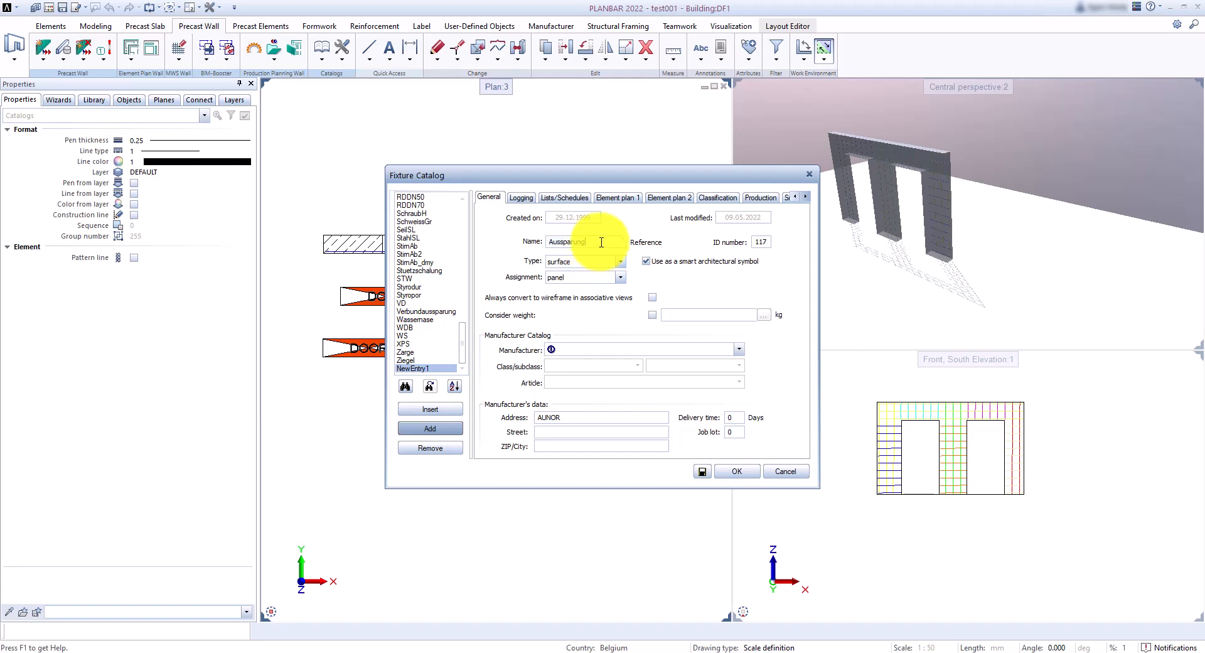
drag(602, 241, 496, 242)
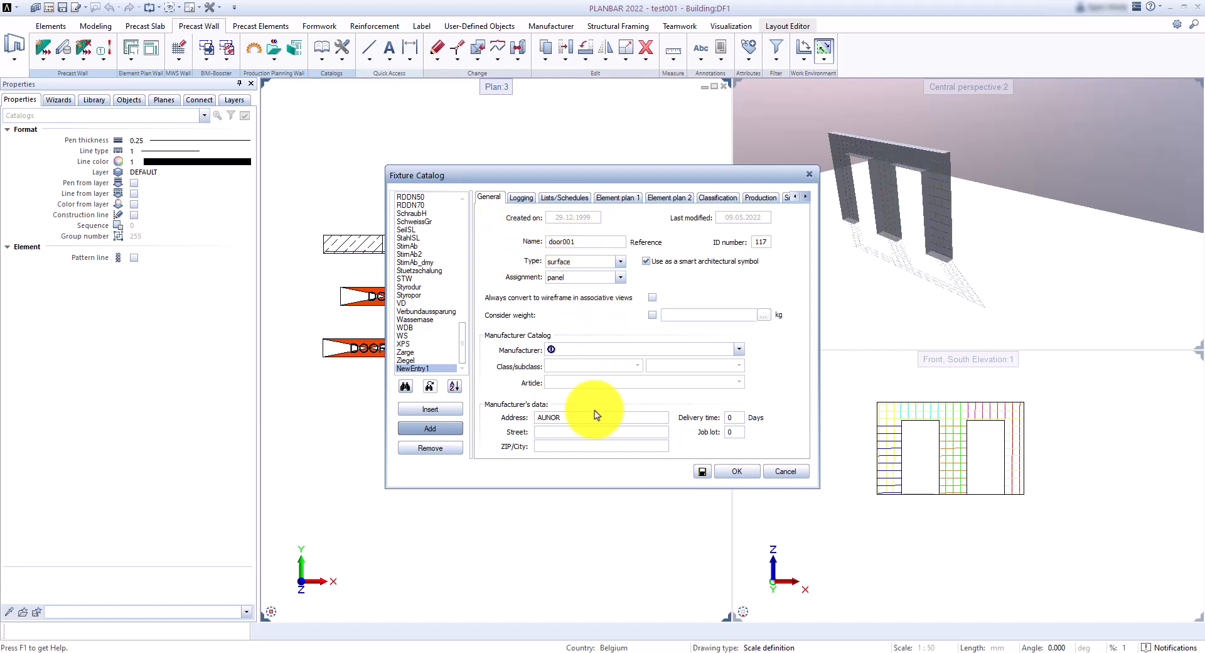
drag(600, 418, 491, 420)
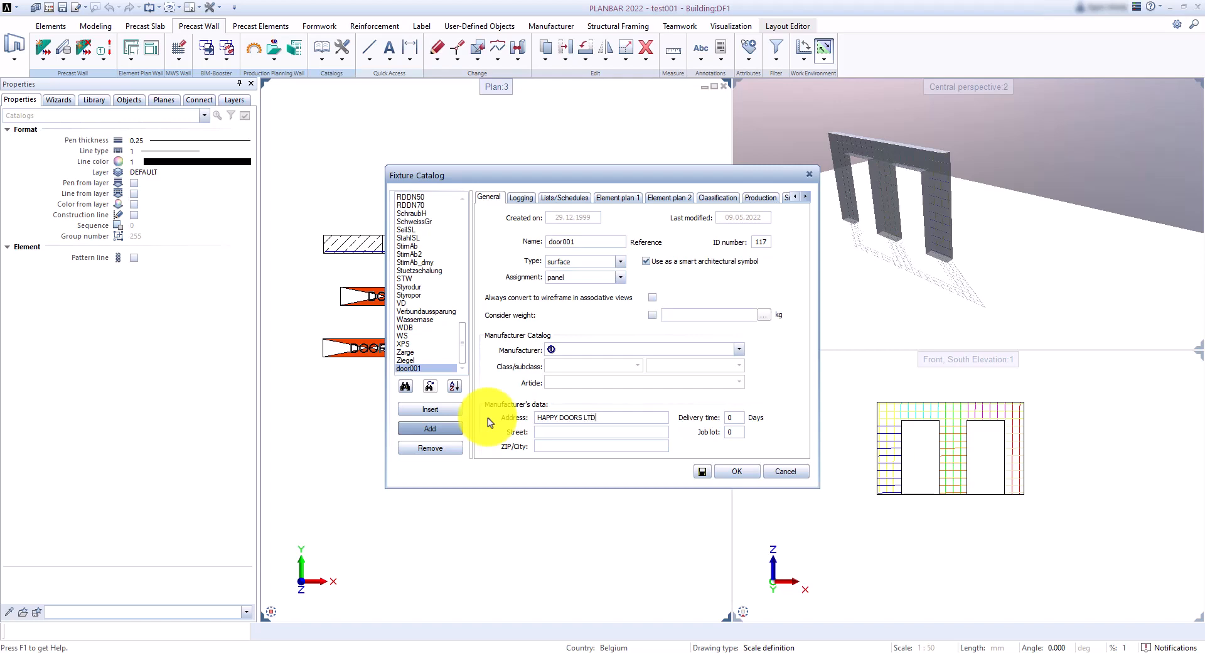
Classify the door001 fixture with the building element category door and the type door
click(526, 198)
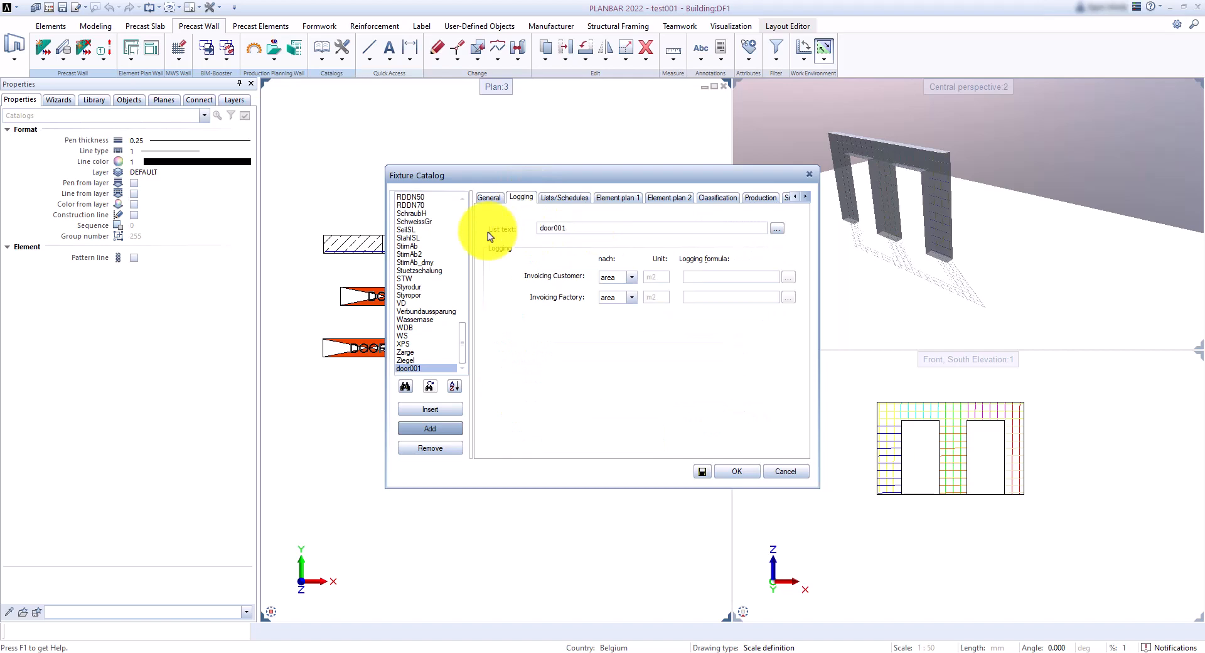
click(578, 198)
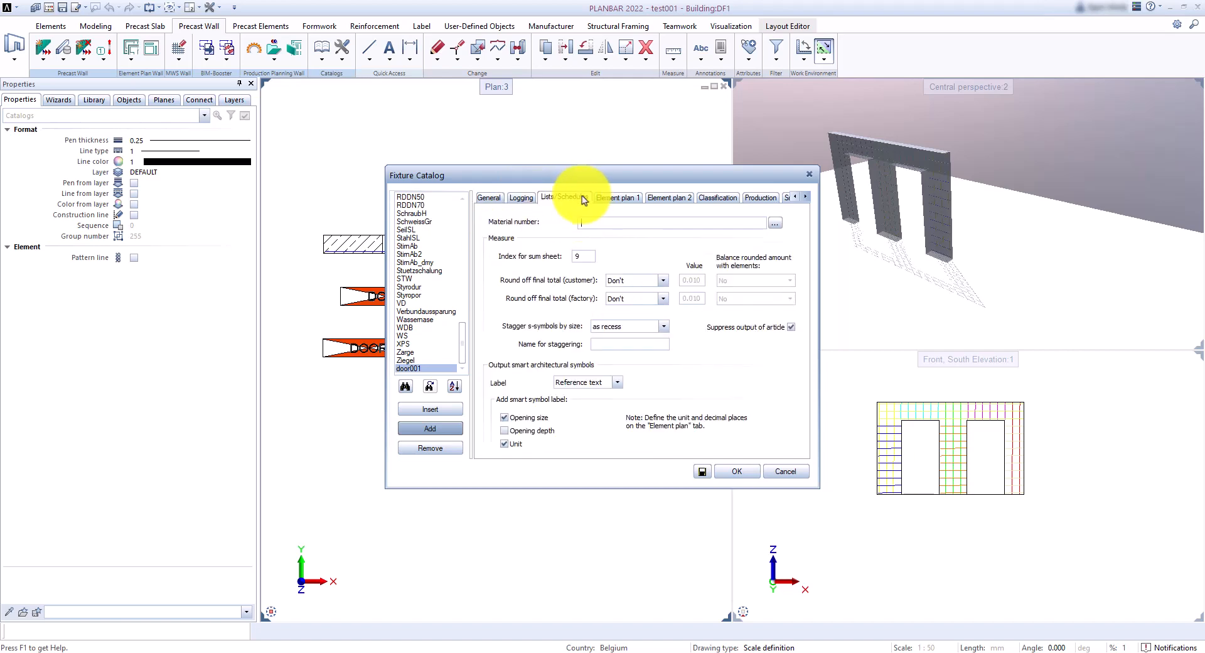
click(625, 199)
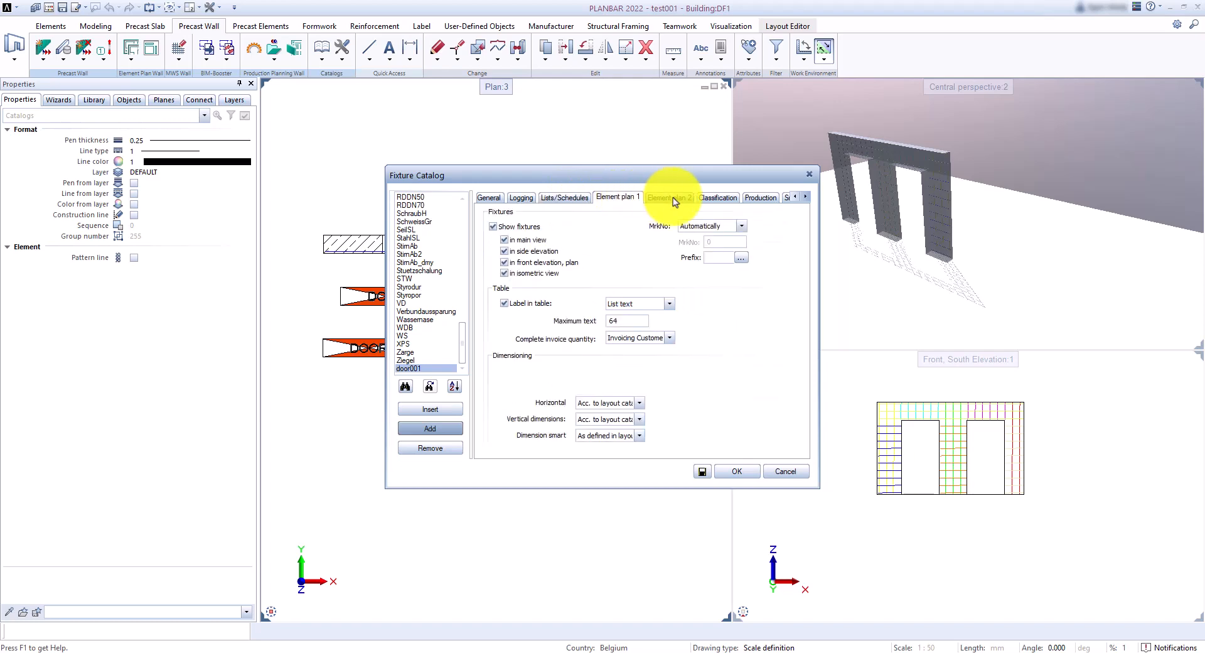
click(674, 198)
click(715, 198)
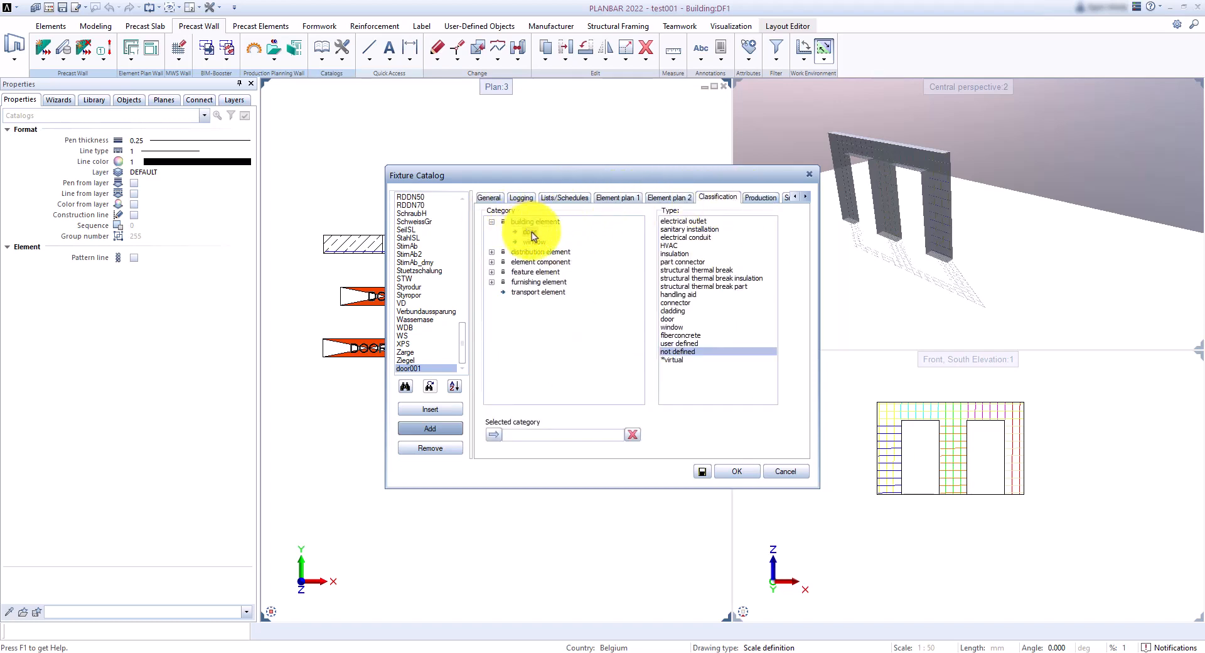
click(531, 232)
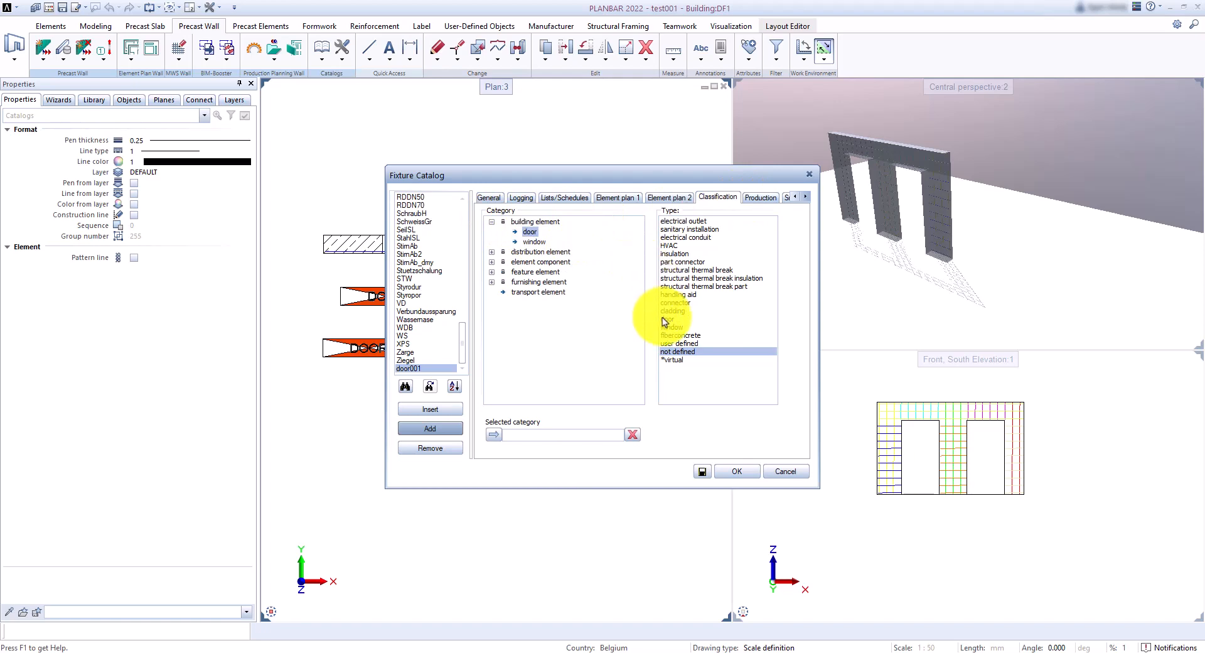
click(494, 436)
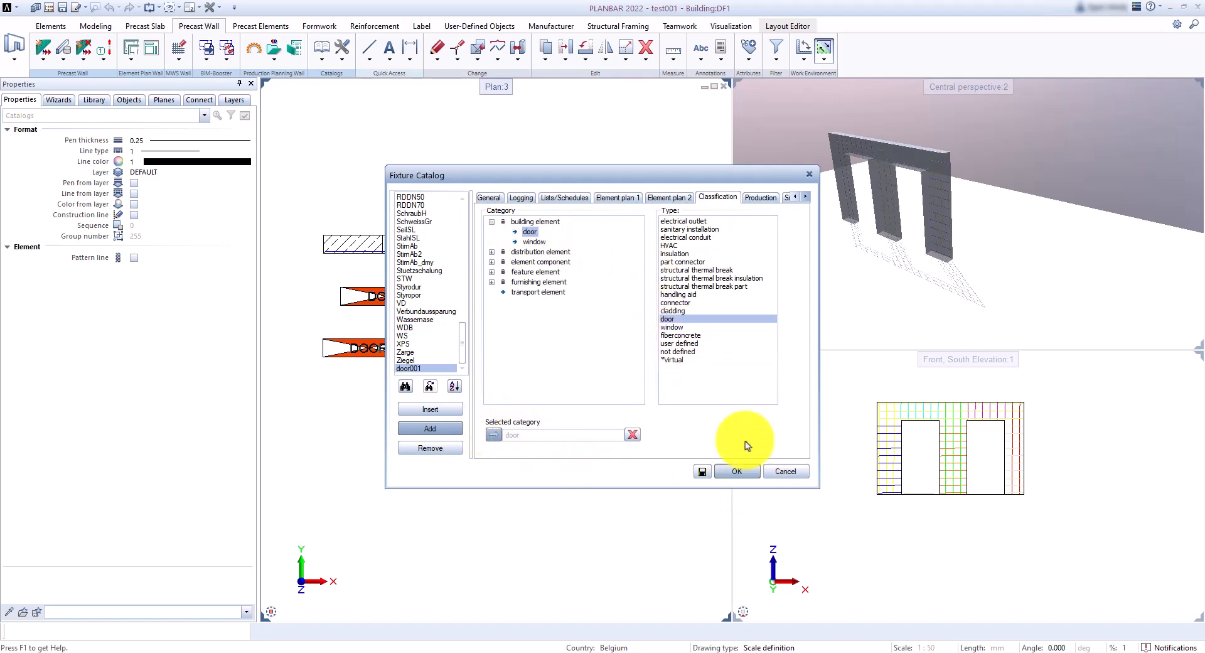
Review the production, smart fixture symbol, concrete area and reinforcement settings of door001, save the entry and exit the catalogs
click(761, 197)
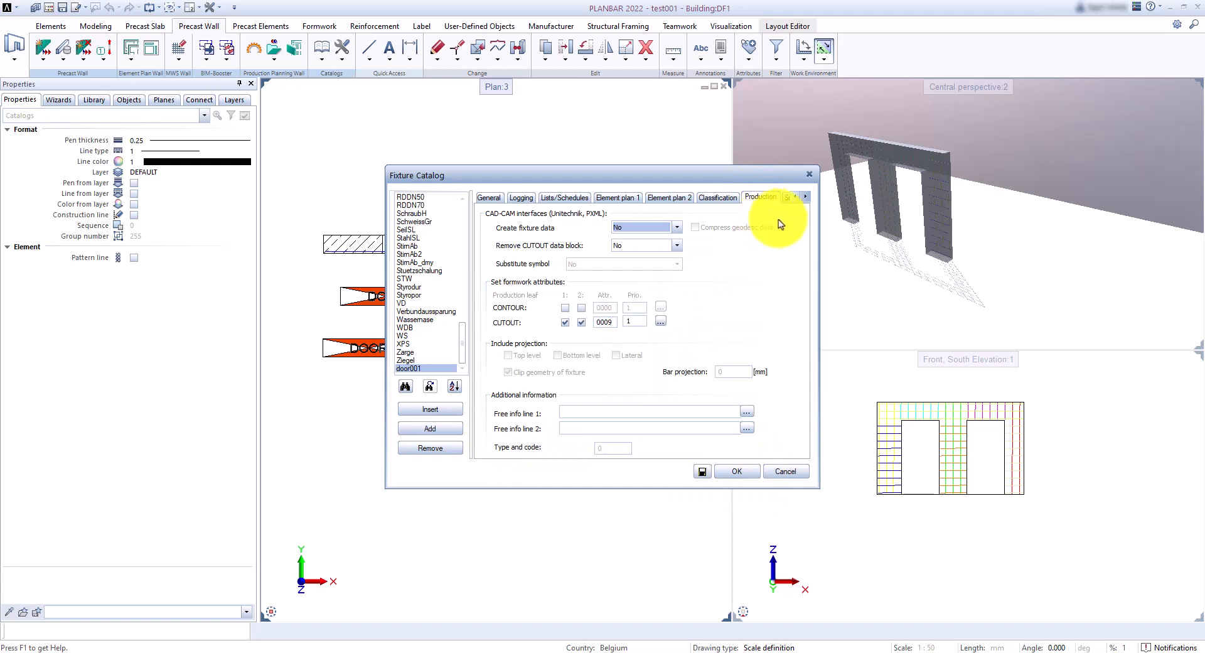
click(806, 197)
click(805, 196)
click(806, 197)
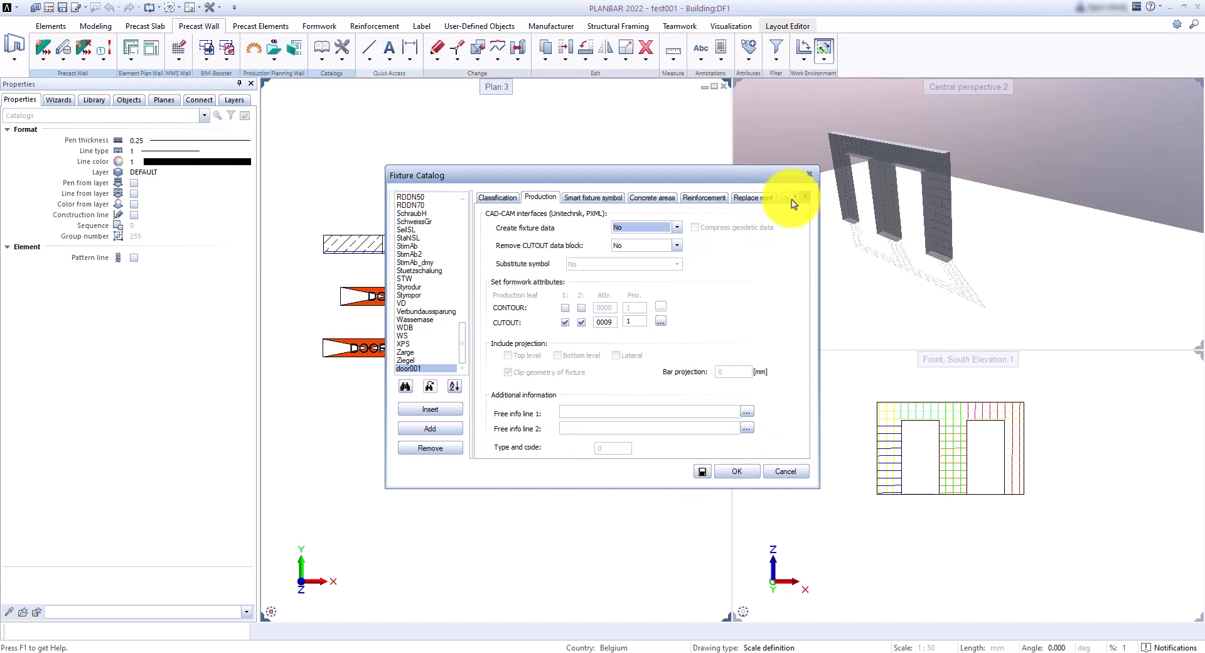
click(595, 198)
click(649, 198)
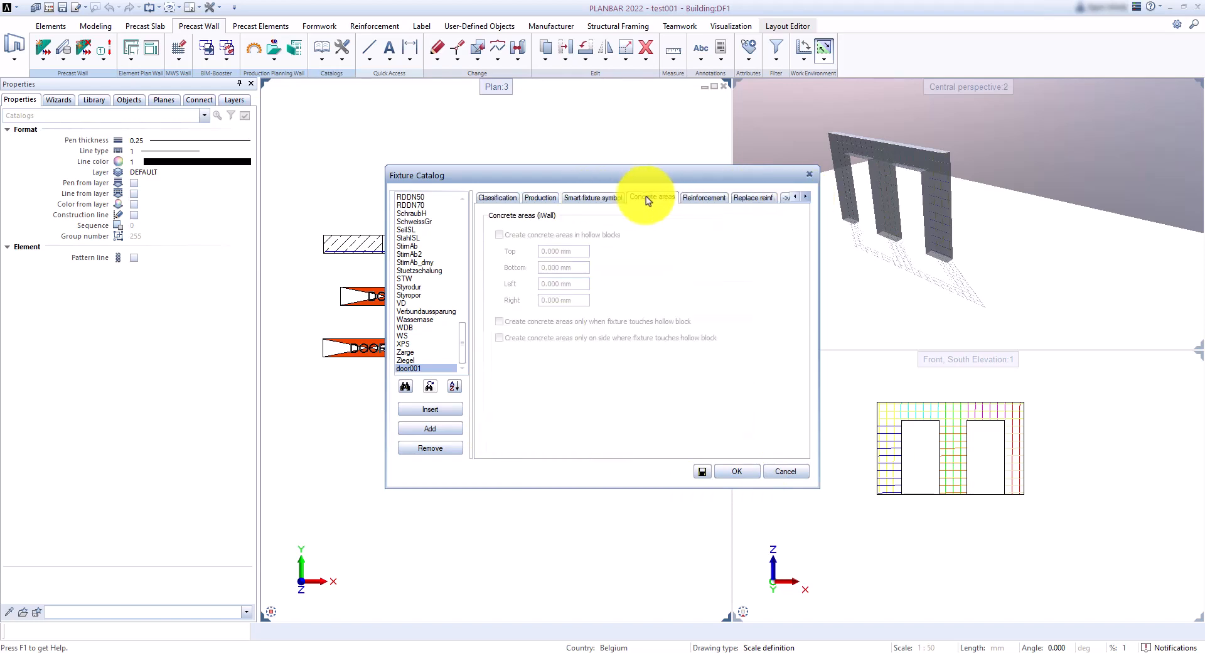
click(700, 197)
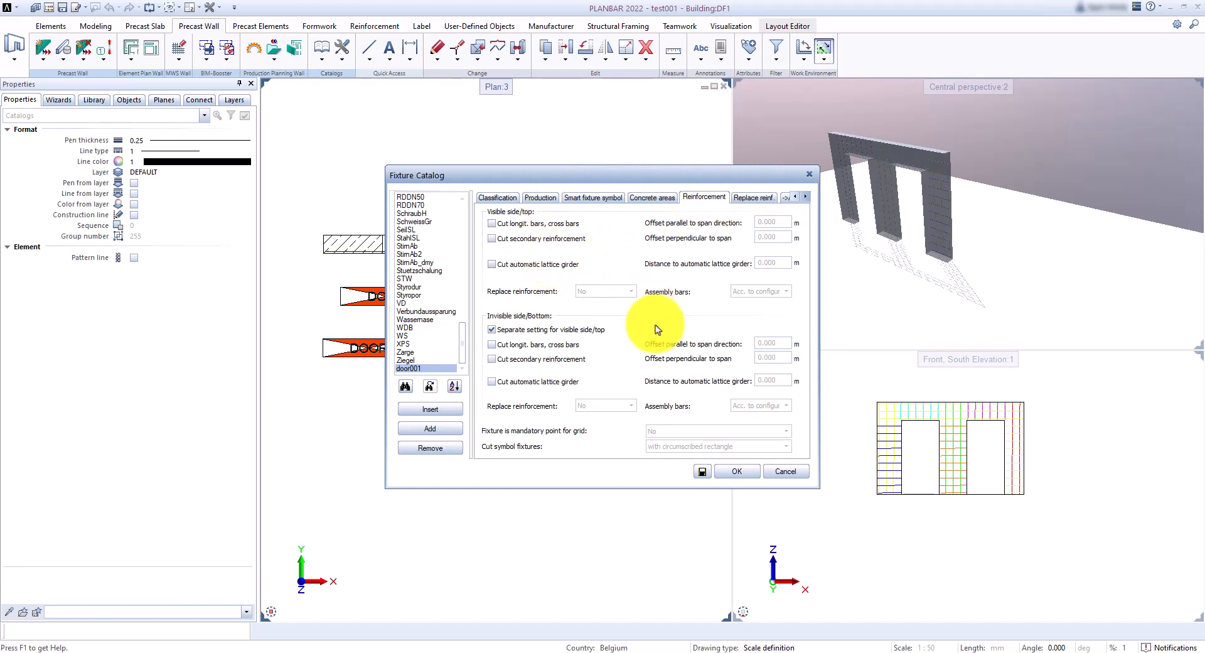
click(725, 472)
click(744, 447)
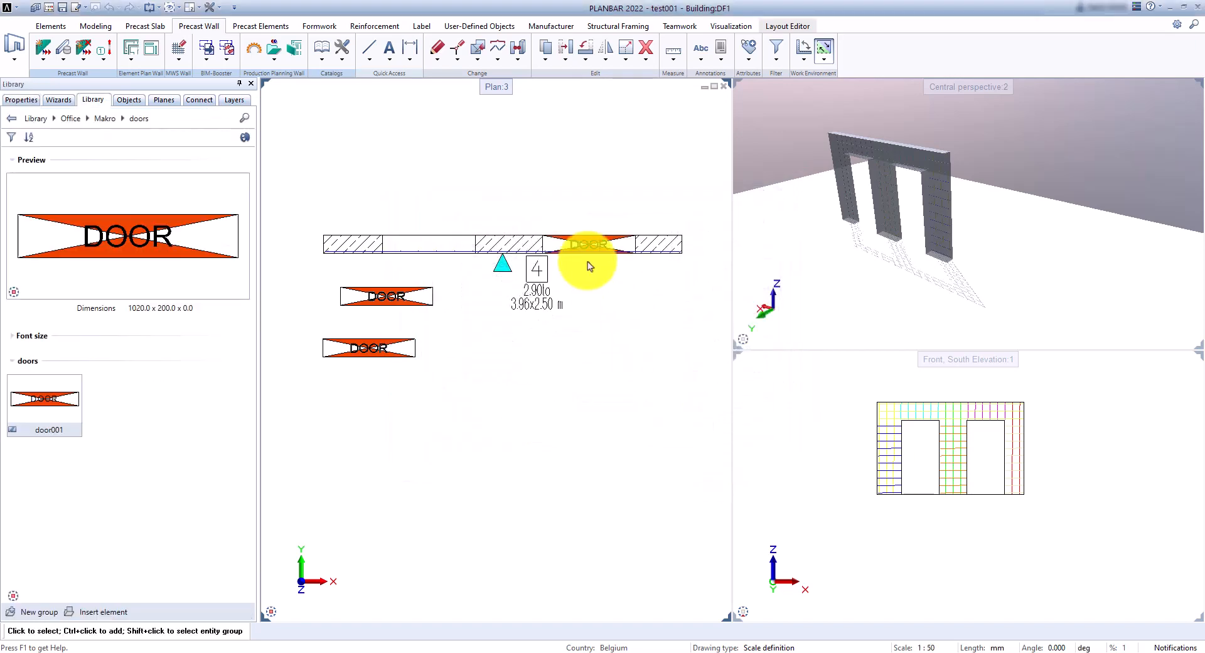
Delete the precast wall's right door opening together with its DOOR smart symbol, keeping the reinforcement parameters
click(644, 54)
drag(529, 221, 641, 268)
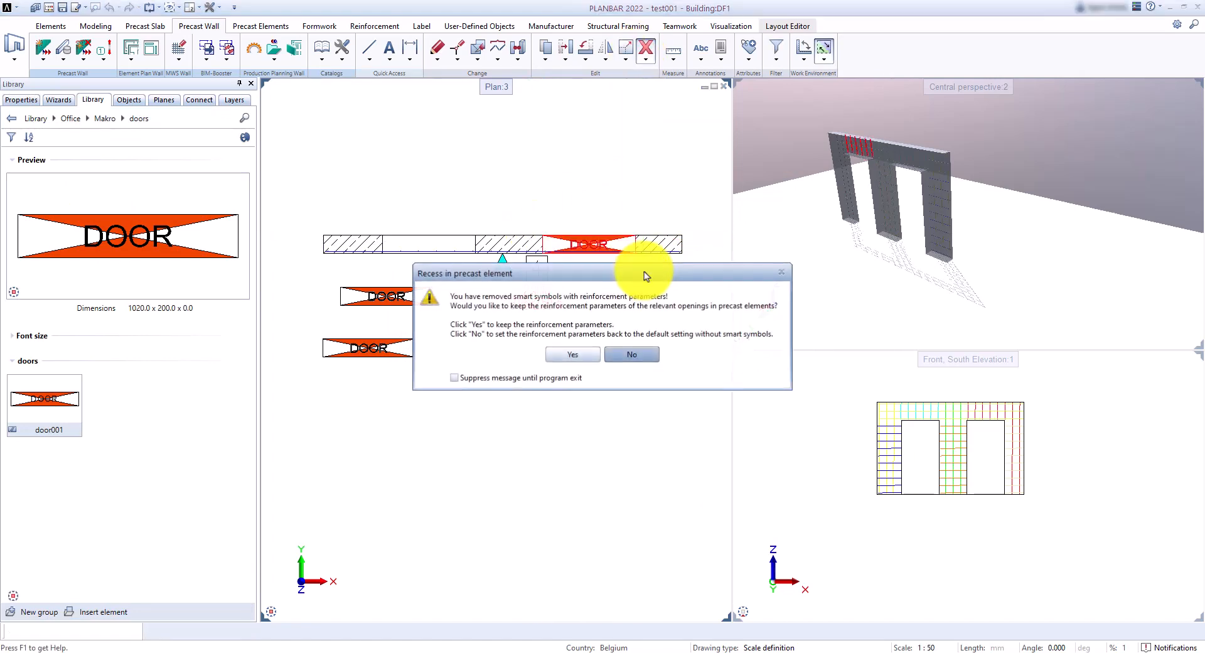
click(581, 355)
click(502, 348)
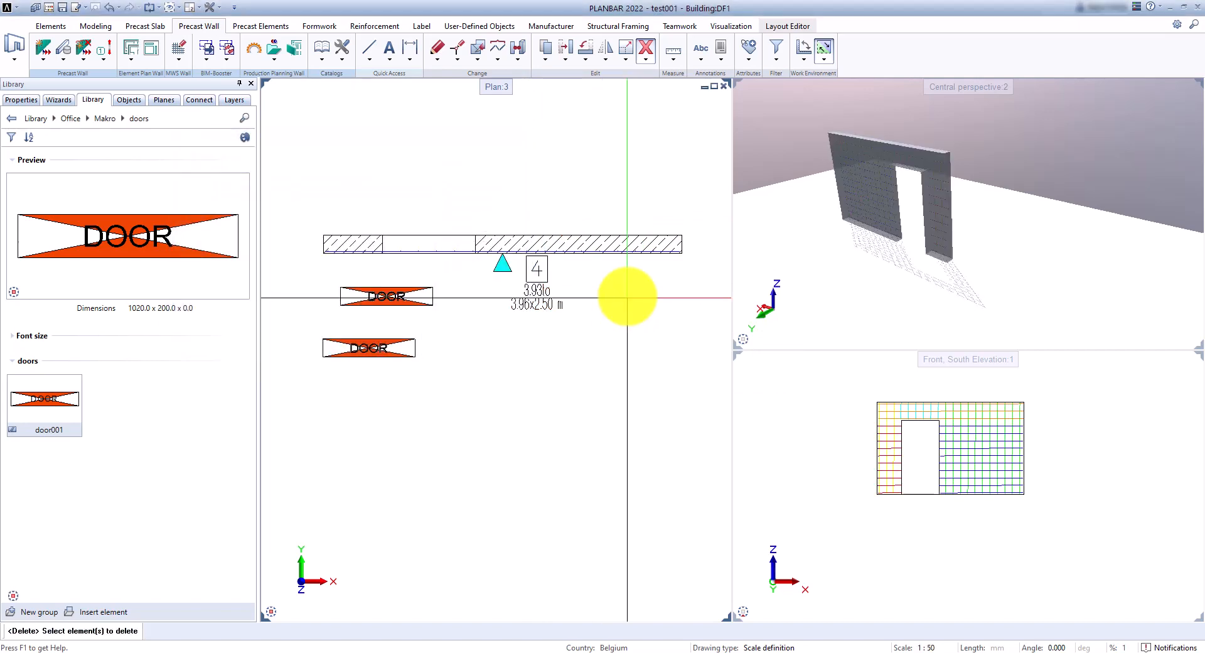
Try inserting a 1020 mm wide door with the DOOR smart symbol in the solid right part of the precast wall, and undo the insertion
click(96, 27)
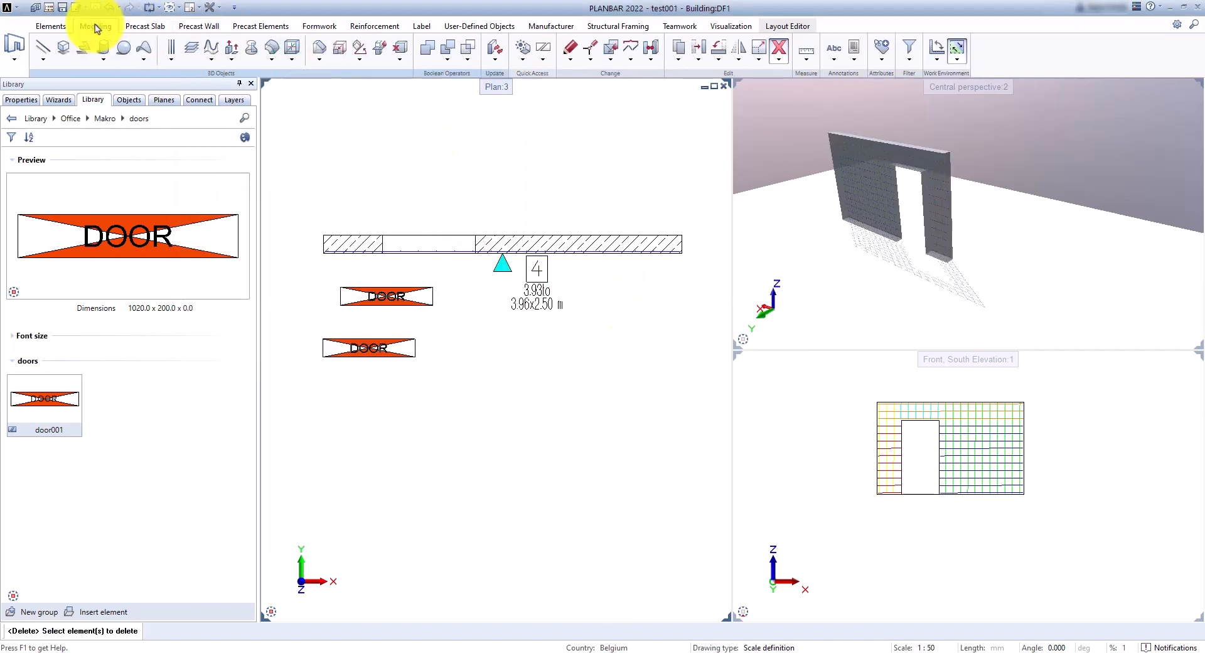
click(51, 27)
click(219, 49)
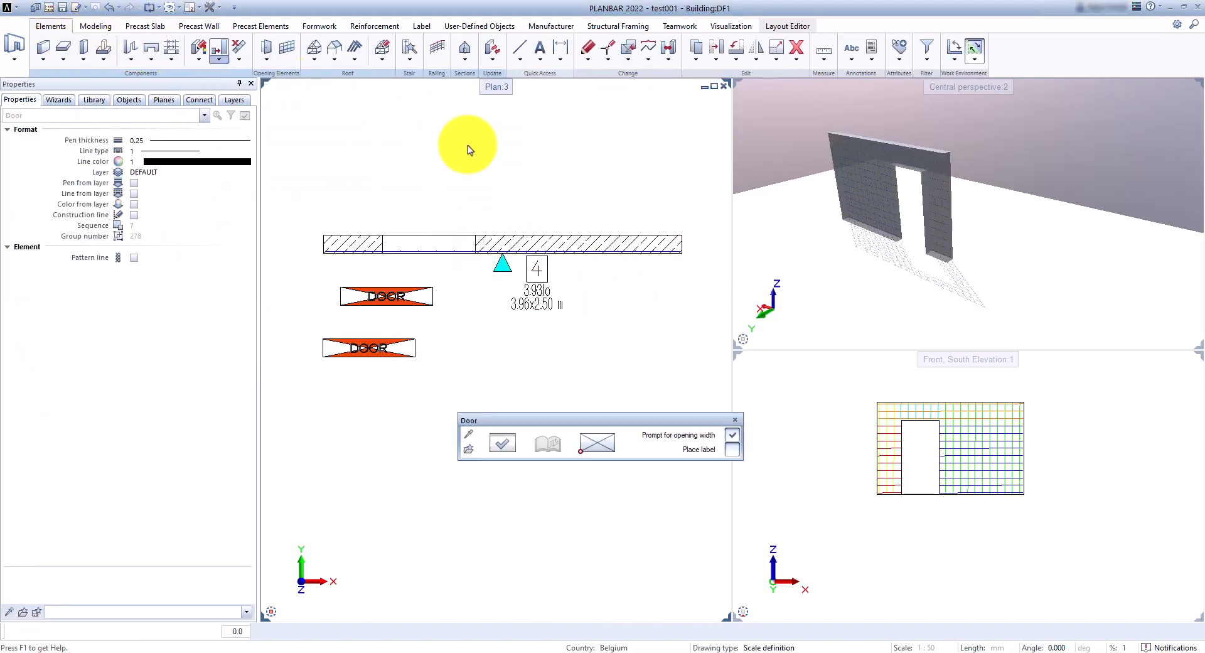
click(543, 264)
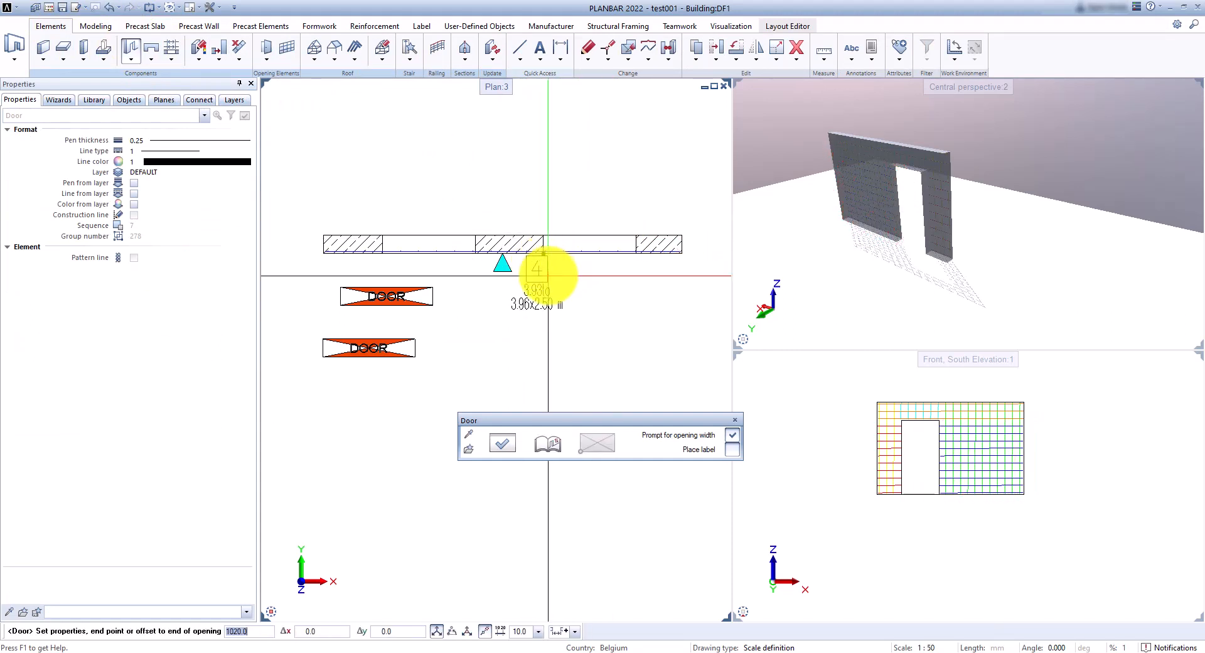
key(Return)
right_click(544, 275)
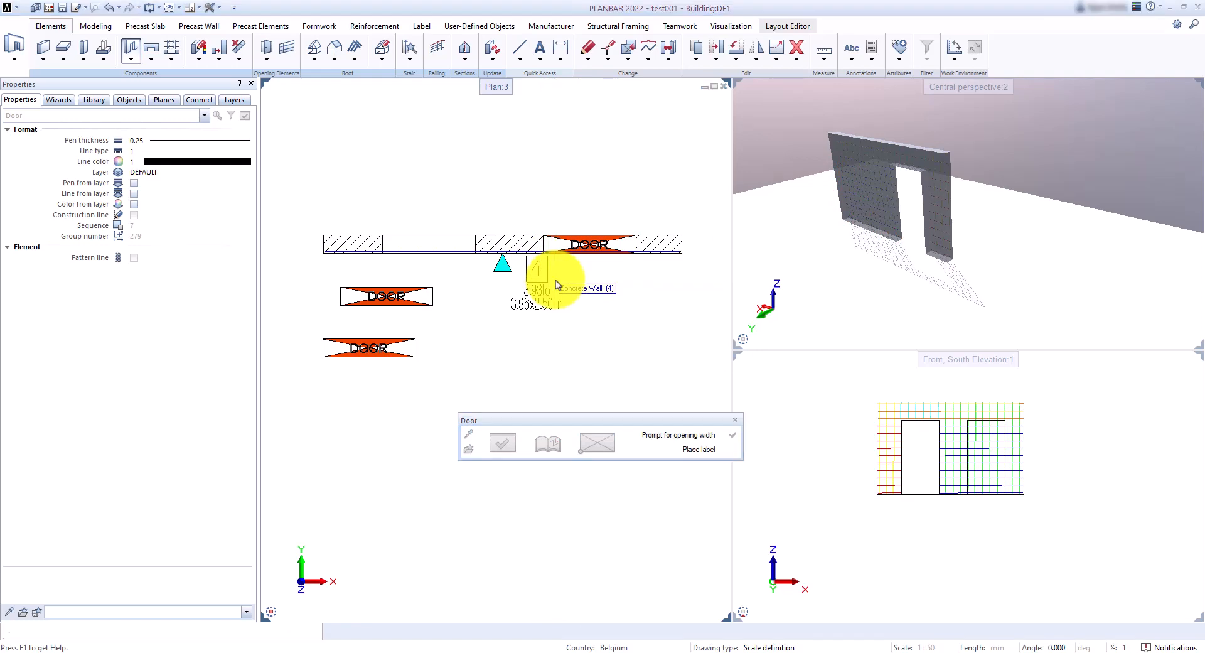
click(499, 351)
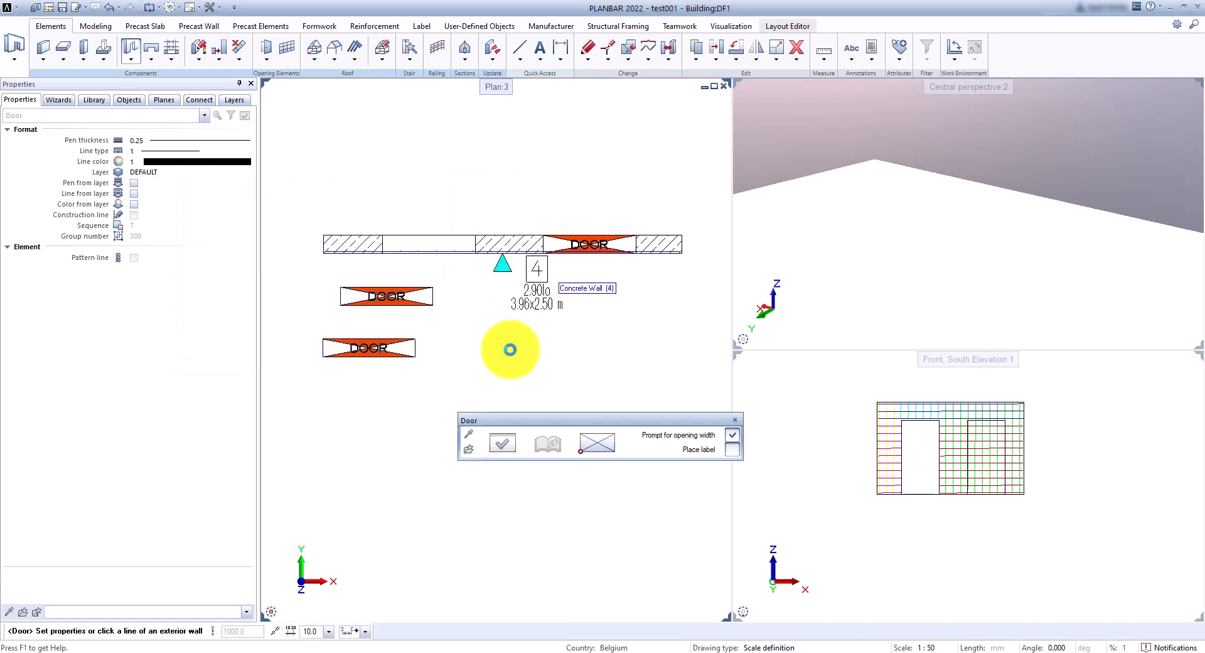
key(Escape)
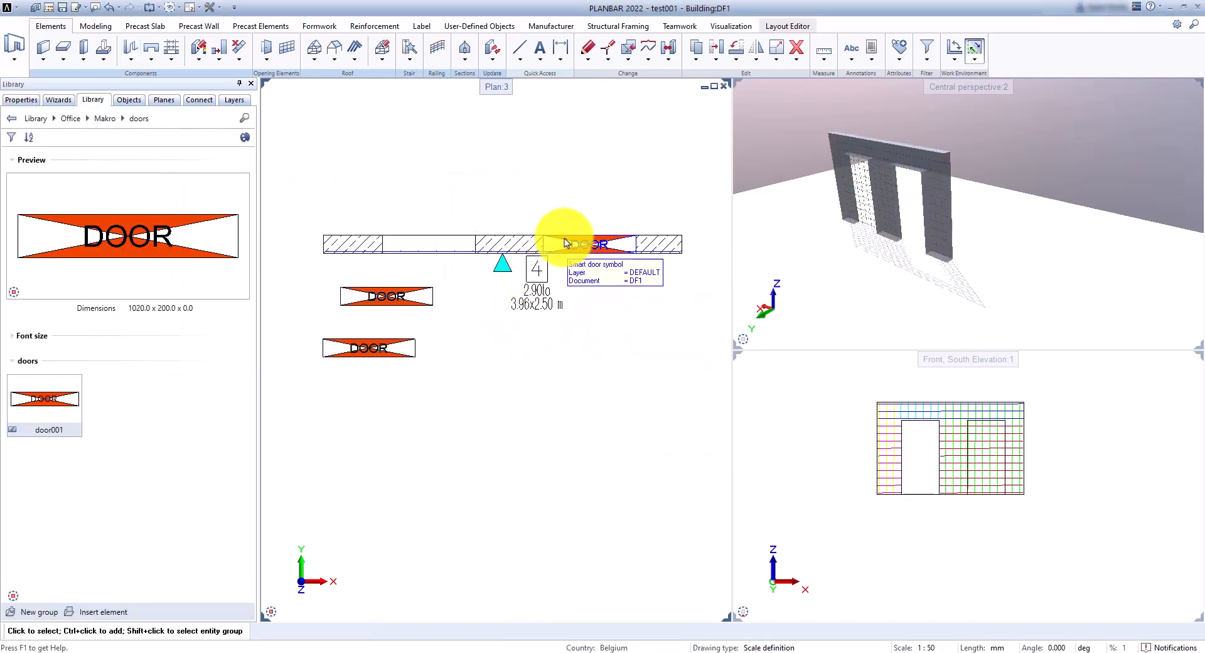
click(107, 10)
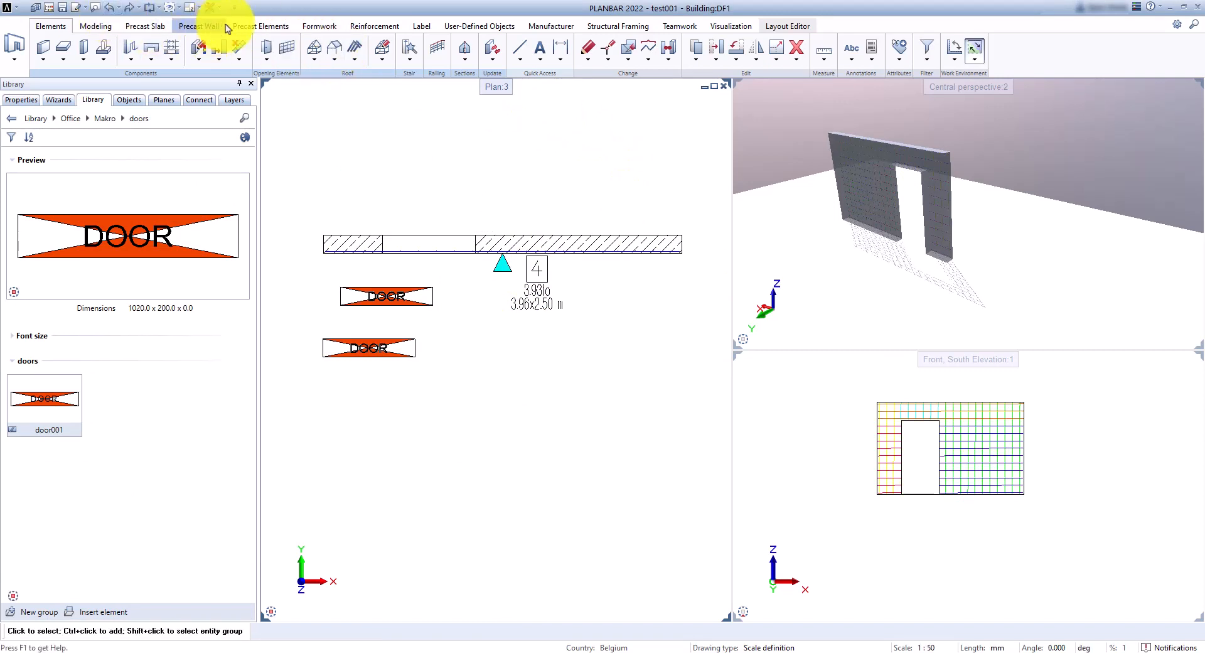
Reopen the general Fixture Catalog and select the door001 entry for editing
click(257, 27)
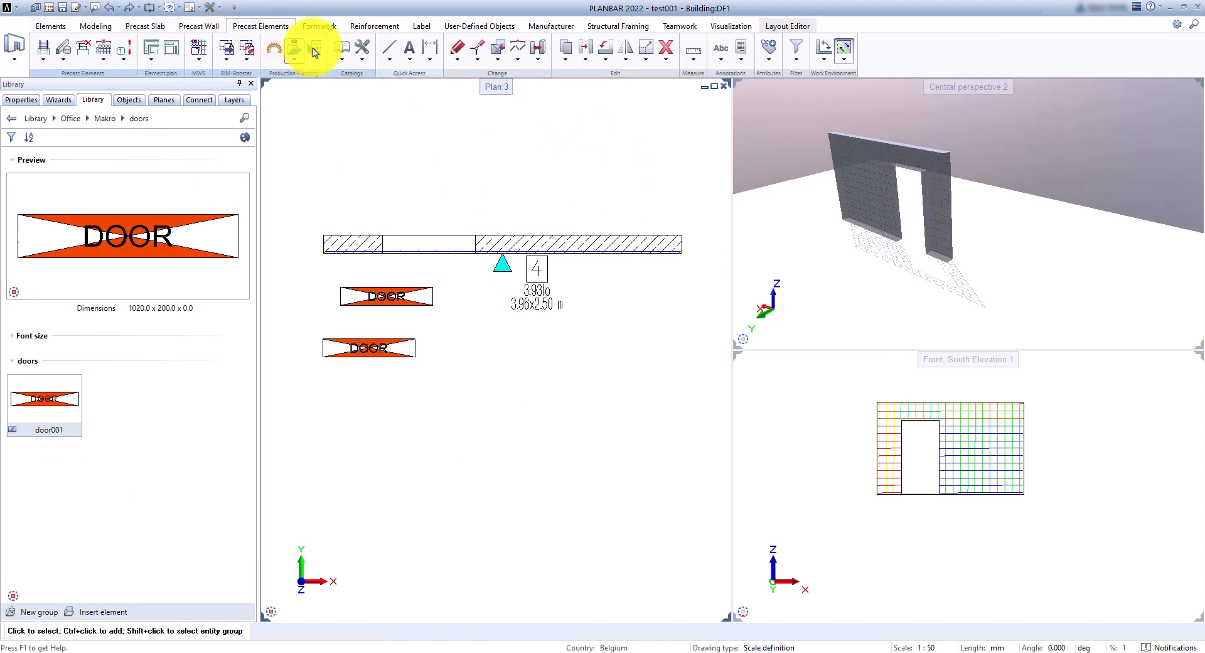
click(344, 51)
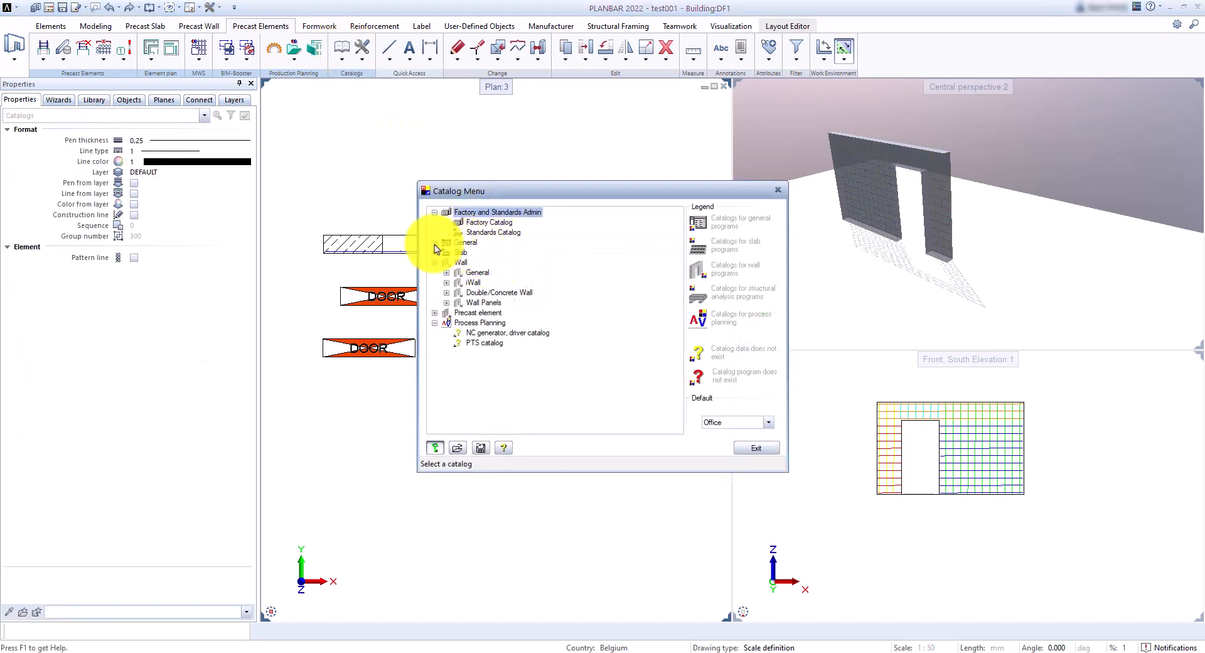
double_click(480, 313)
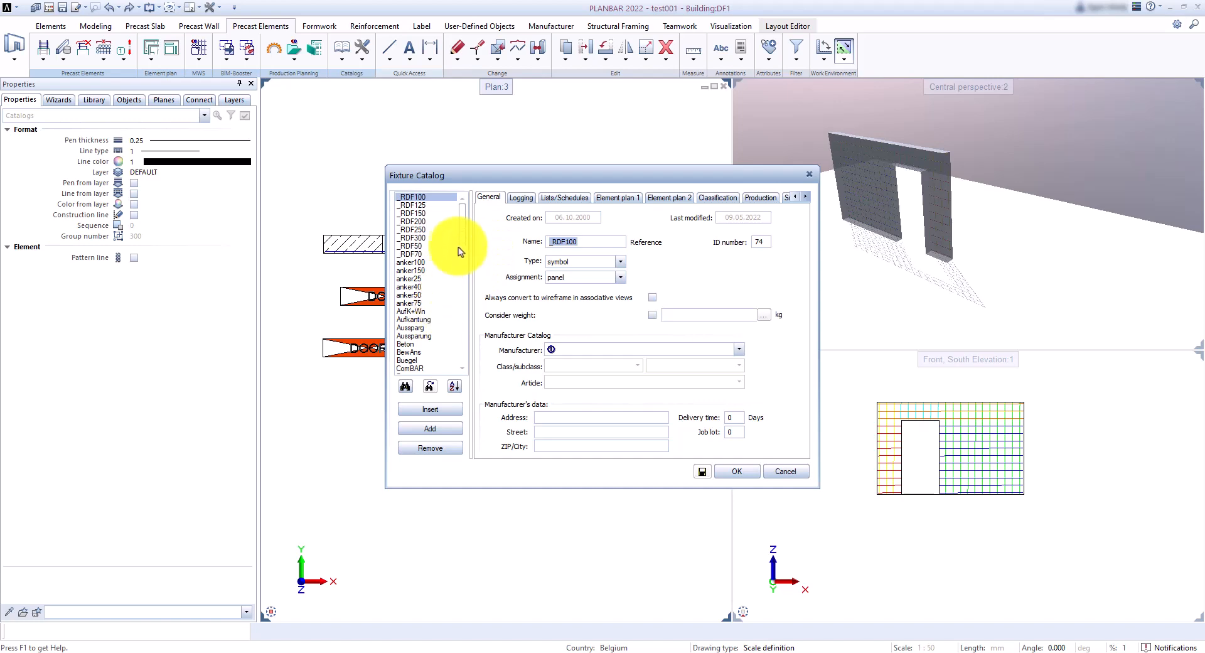
drag(459, 251, 461, 373)
click(430, 369)
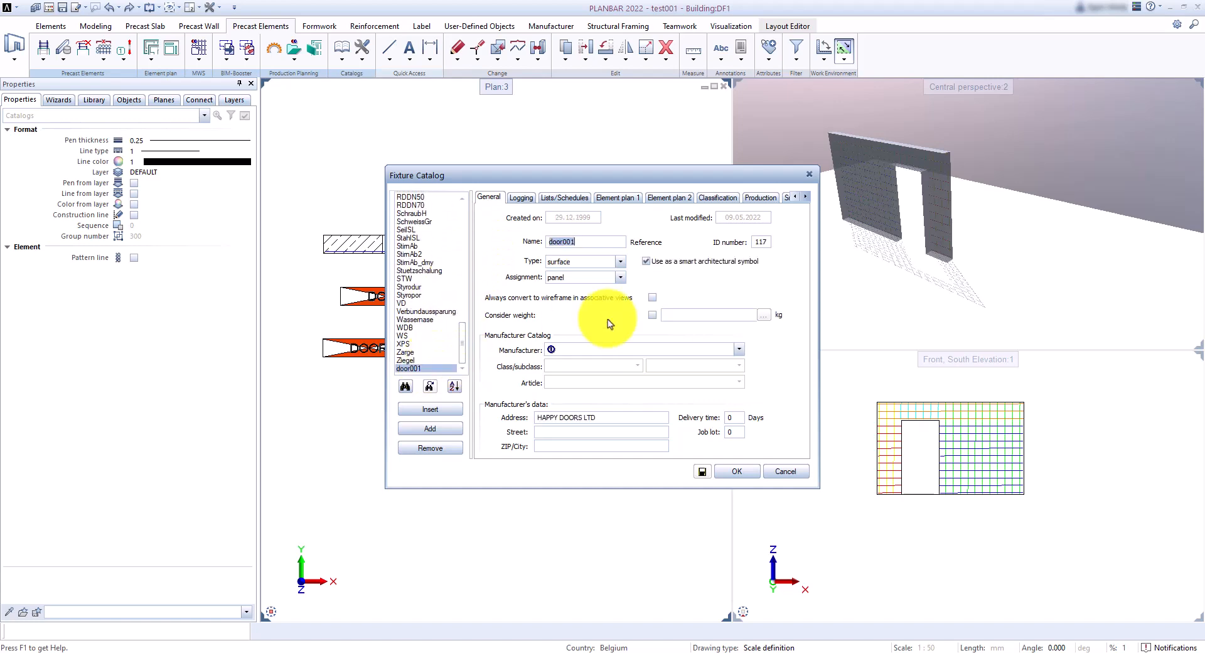
Make door001 cut longitudinal and cross bars, secondary reinforcement and automatic lattice girders on both the visible and invisible sides
click(747, 198)
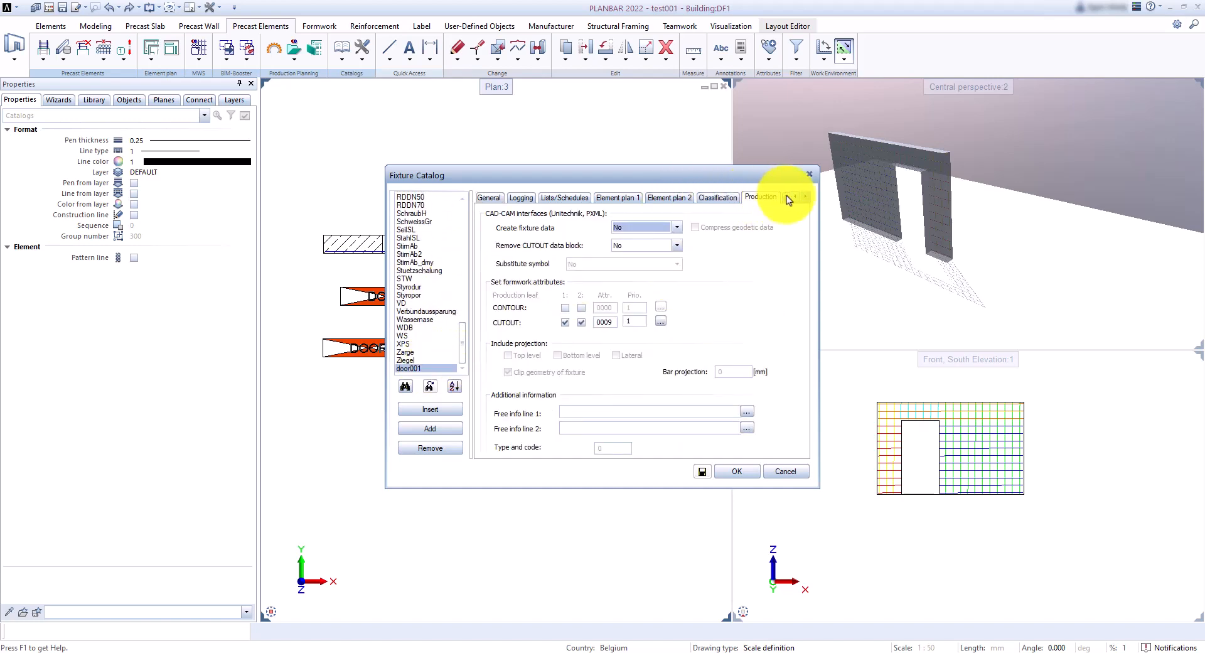
click(806, 197)
click(806, 197)
click(806, 197)
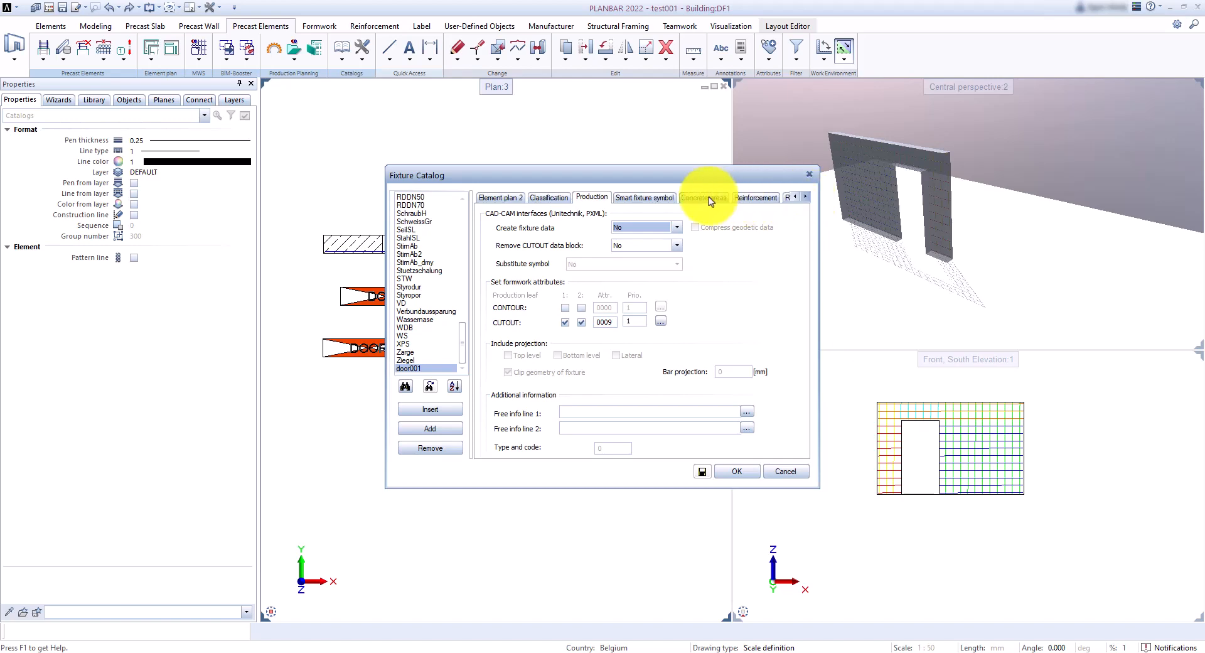
click(756, 197)
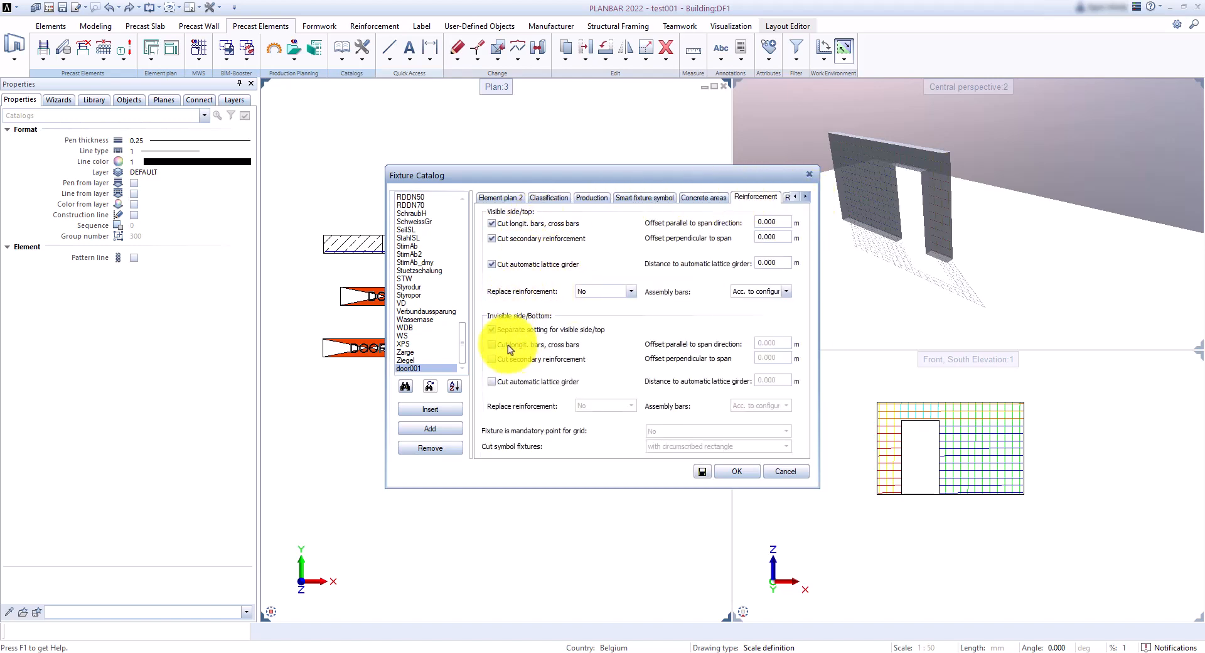
click(547, 381)
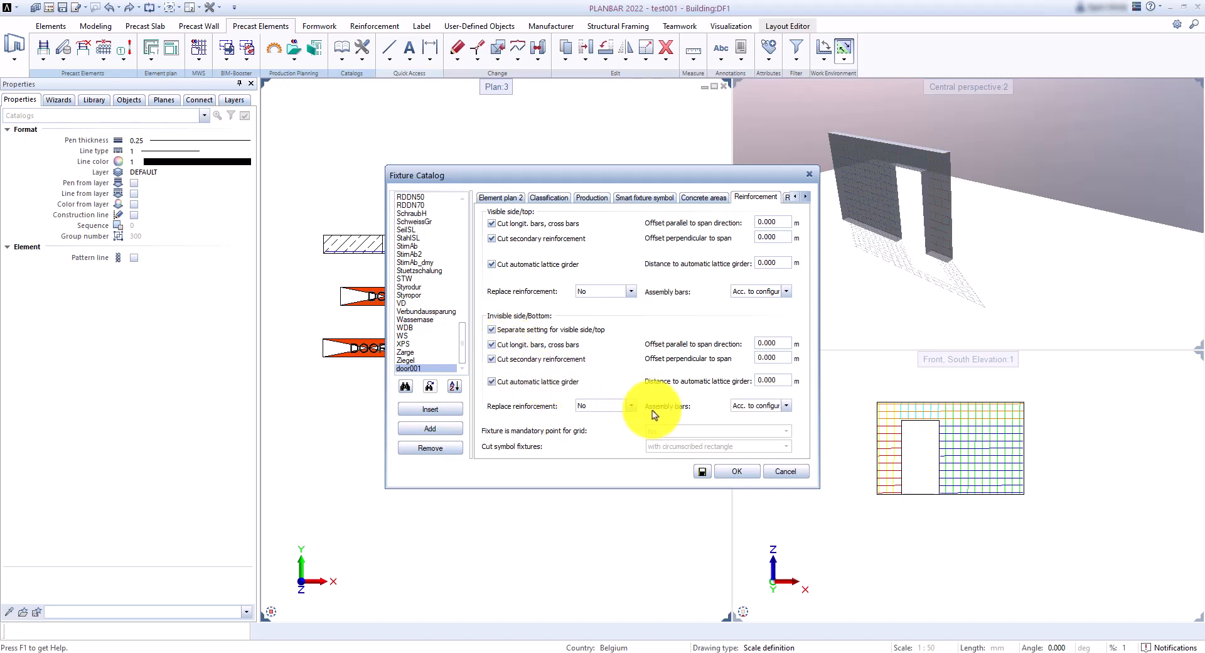
Save the door001 fixture catalog settings and insert a door with the DOOR smart symbol in the solid right part of the precast wall
click(726, 475)
click(742, 447)
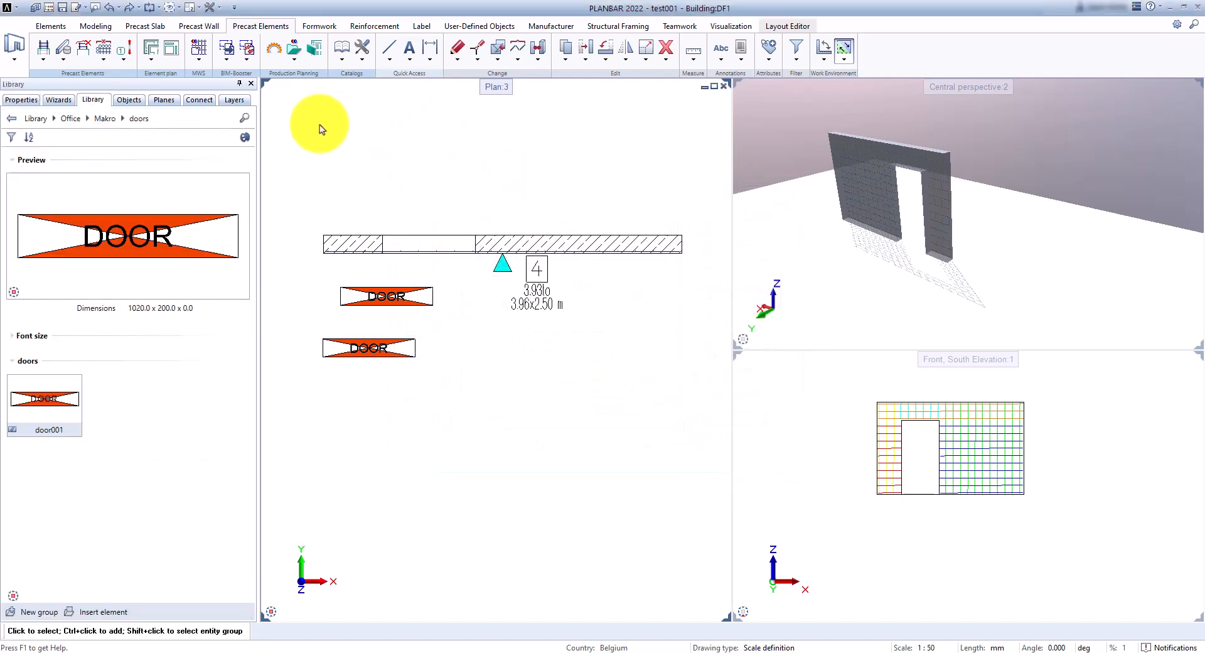
click(50, 26)
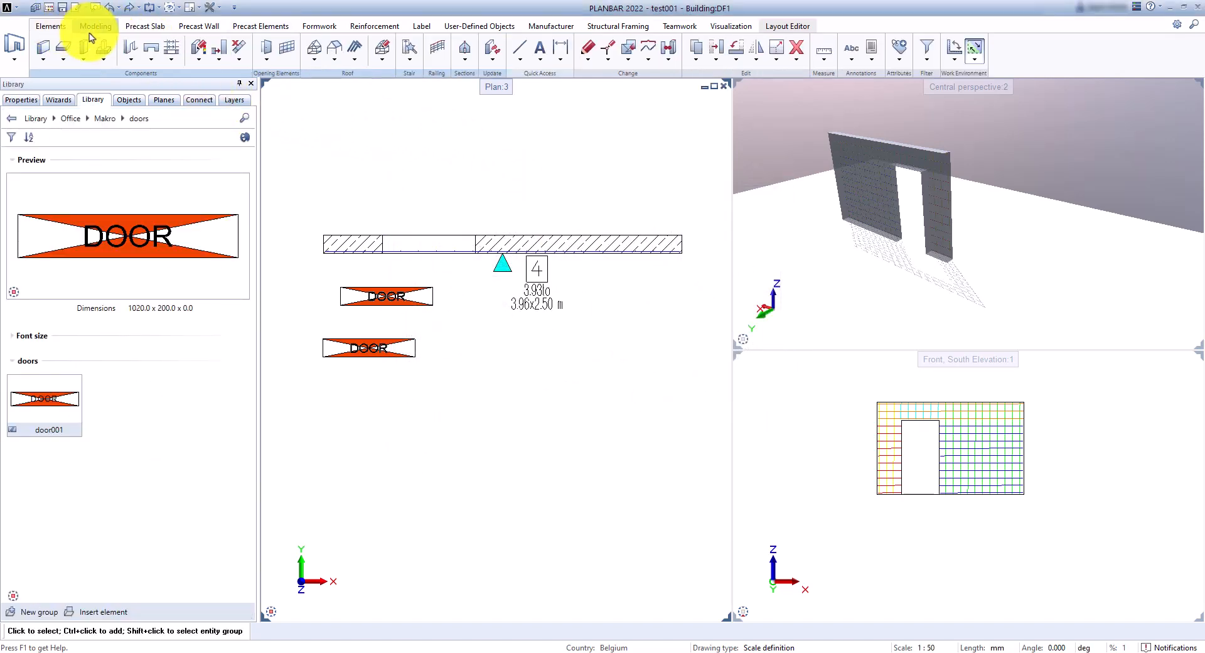
click(130, 48)
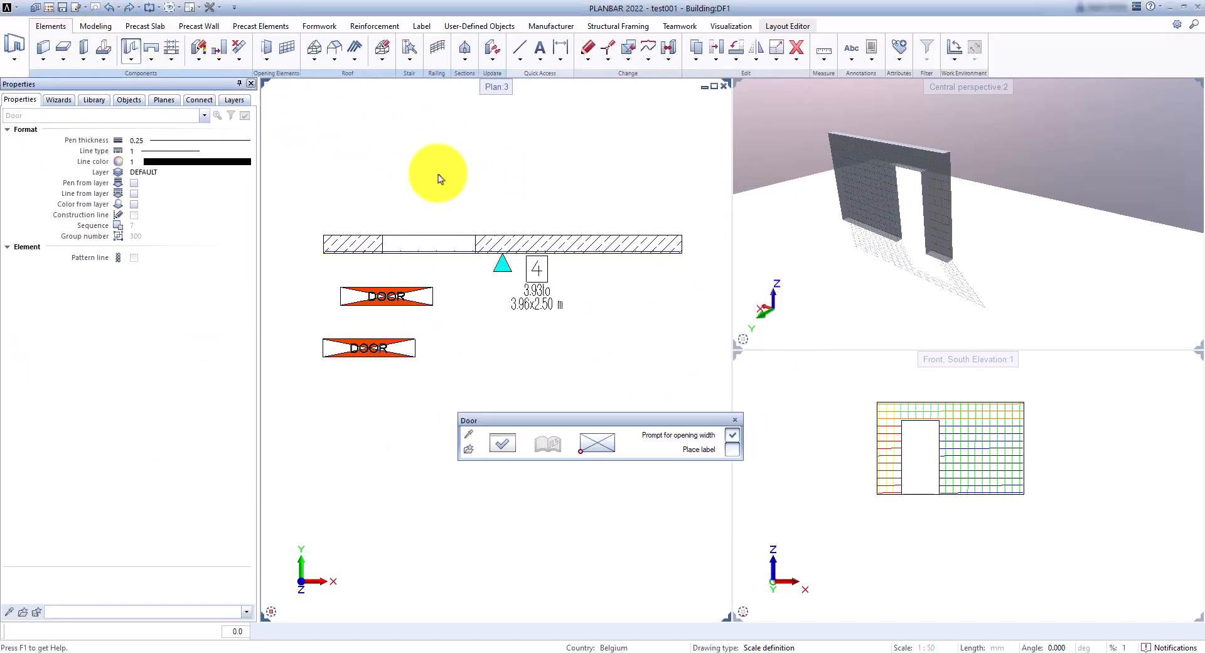
click(546, 256)
key(Return)
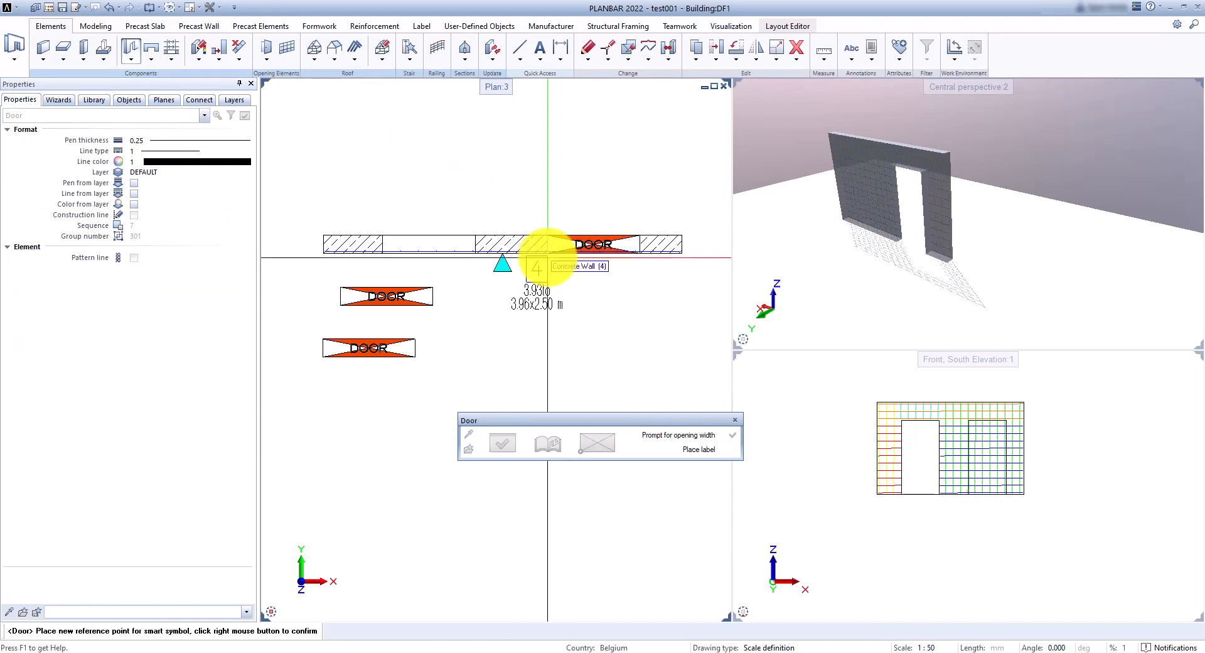
right_click(595, 300)
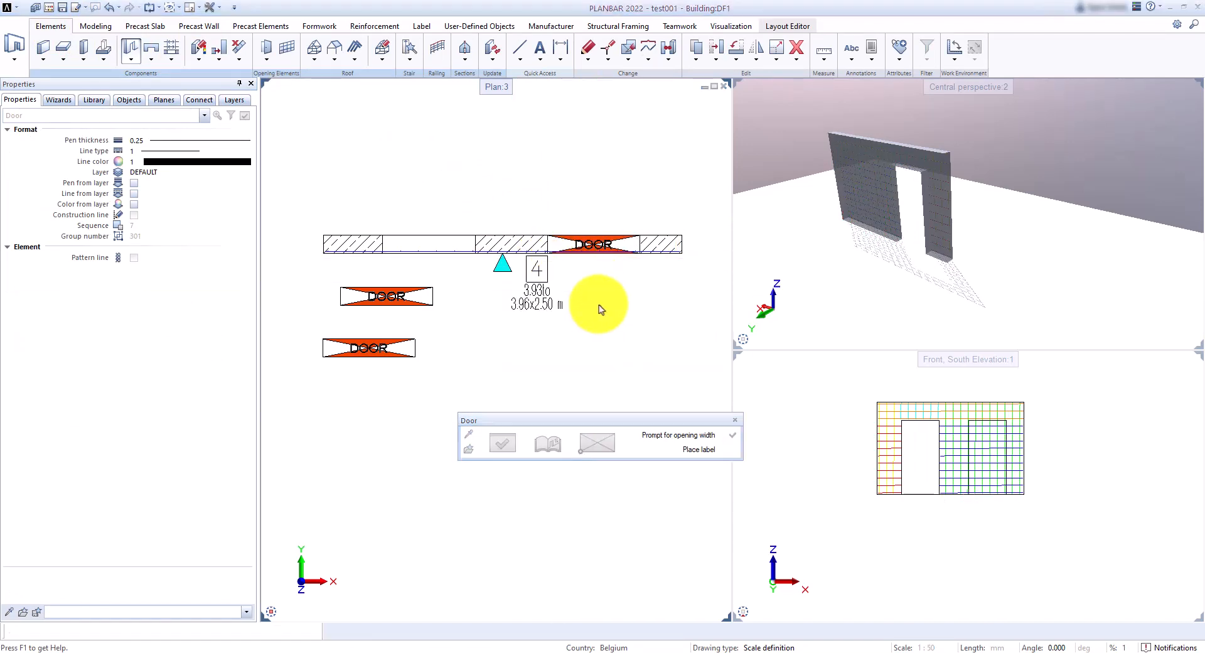
key(Escape)
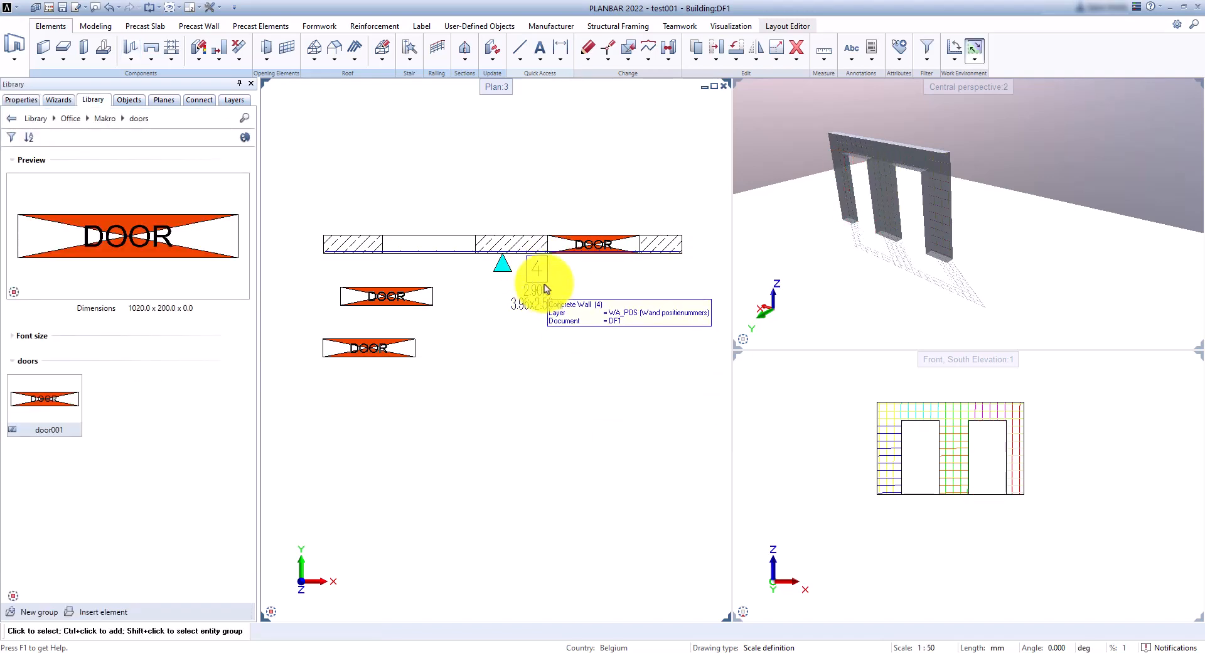
Export drawing file 1 to 002 ifc4.ifc with the IFC4 Standard Export profile, overwriting the existing file
click(680, 26)
click(129, 47)
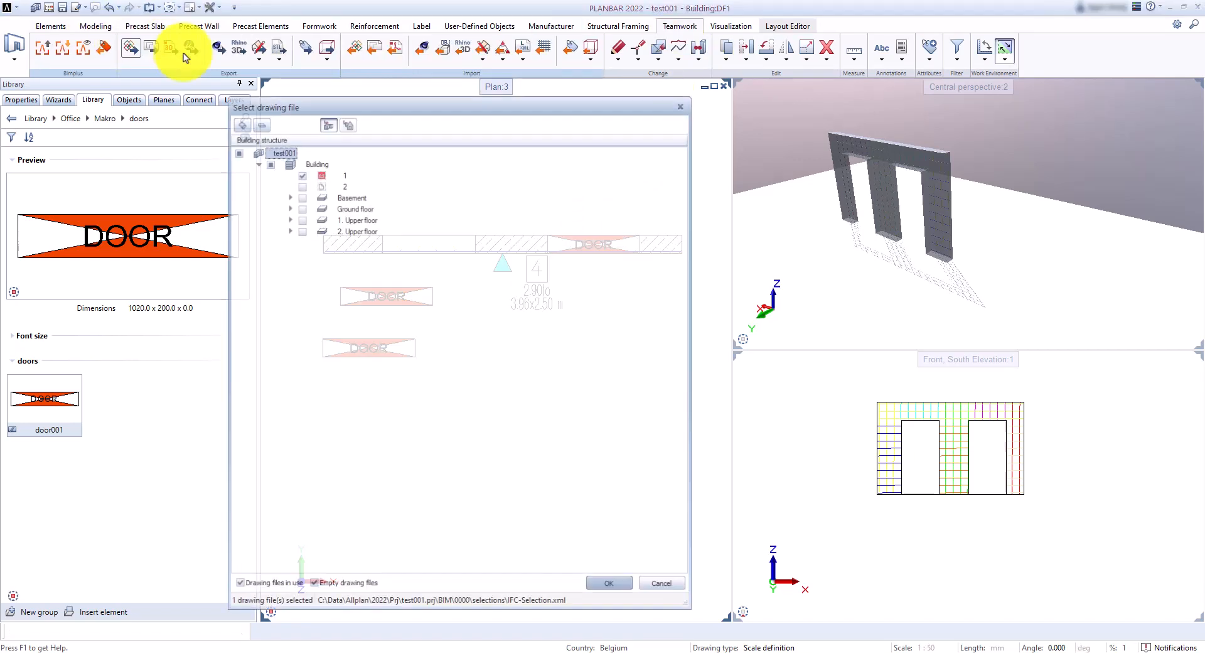
click(607, 583)
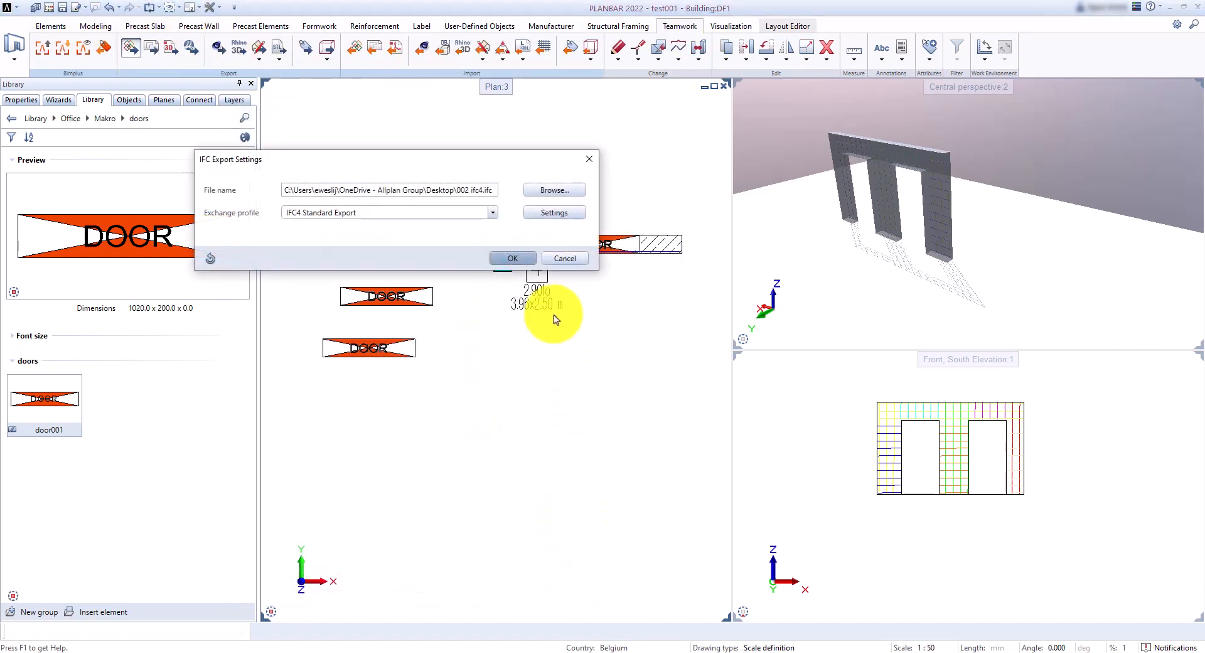
click(518, 258)
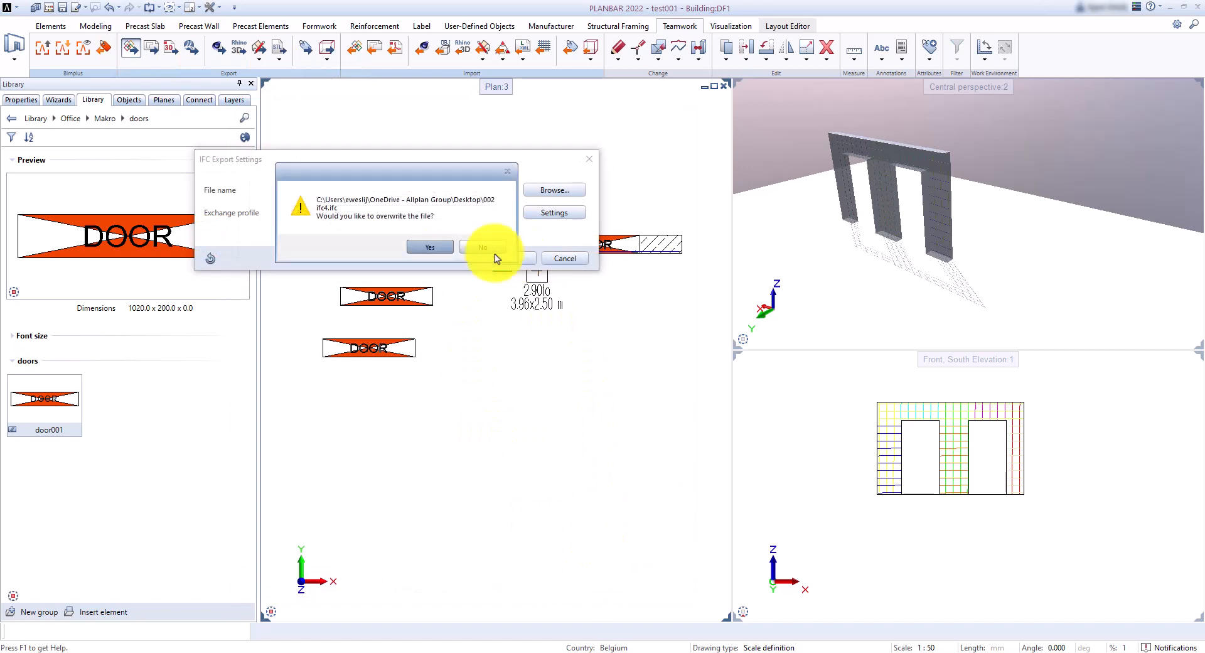
click(430, 248)
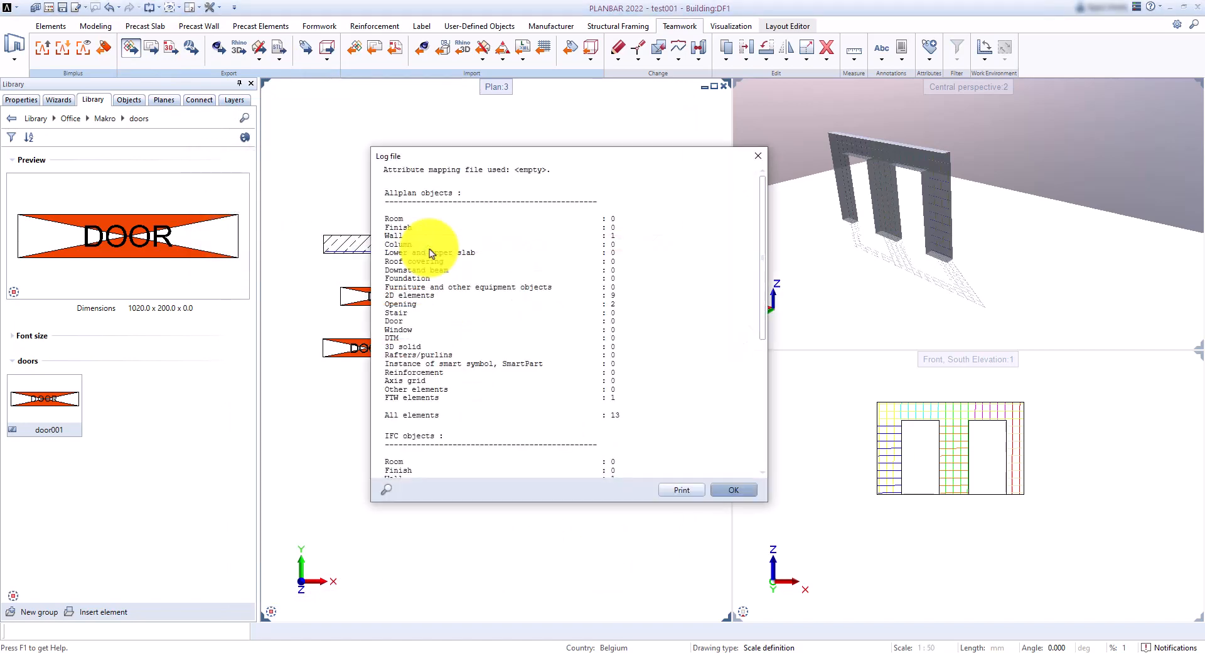
click(725, 490)
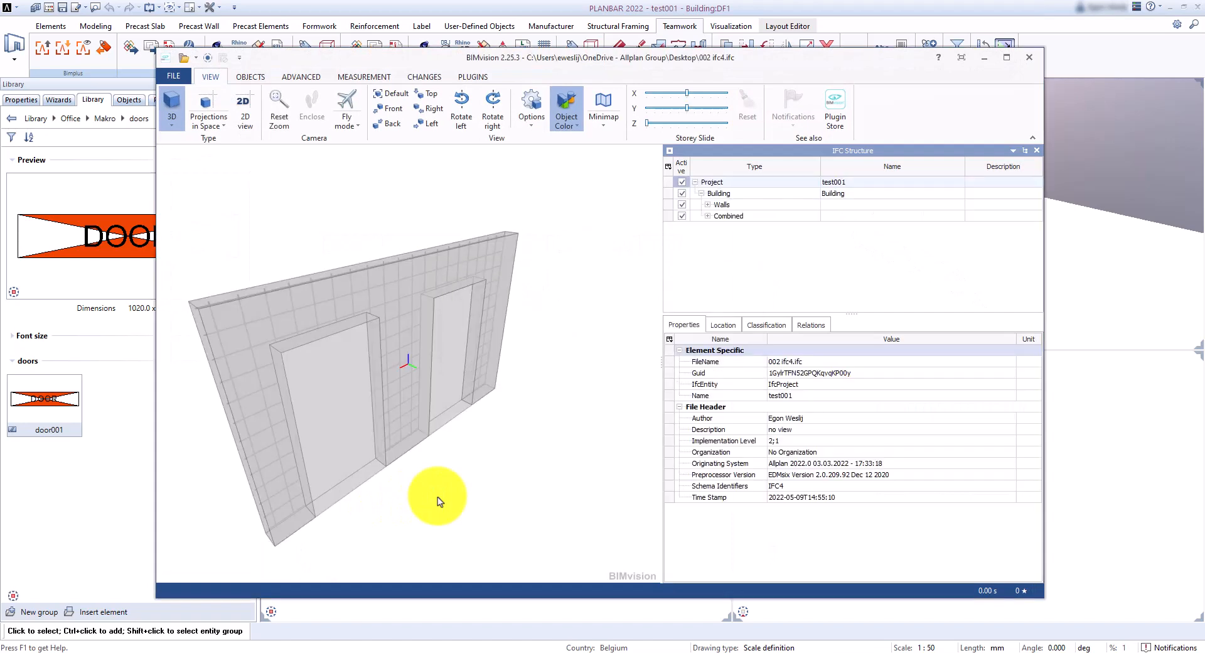
In BIMvision, expand the Combined branch and wall 4's Element Assembly, and look through its reinforcing bars down to the door entries
click(708, 217)
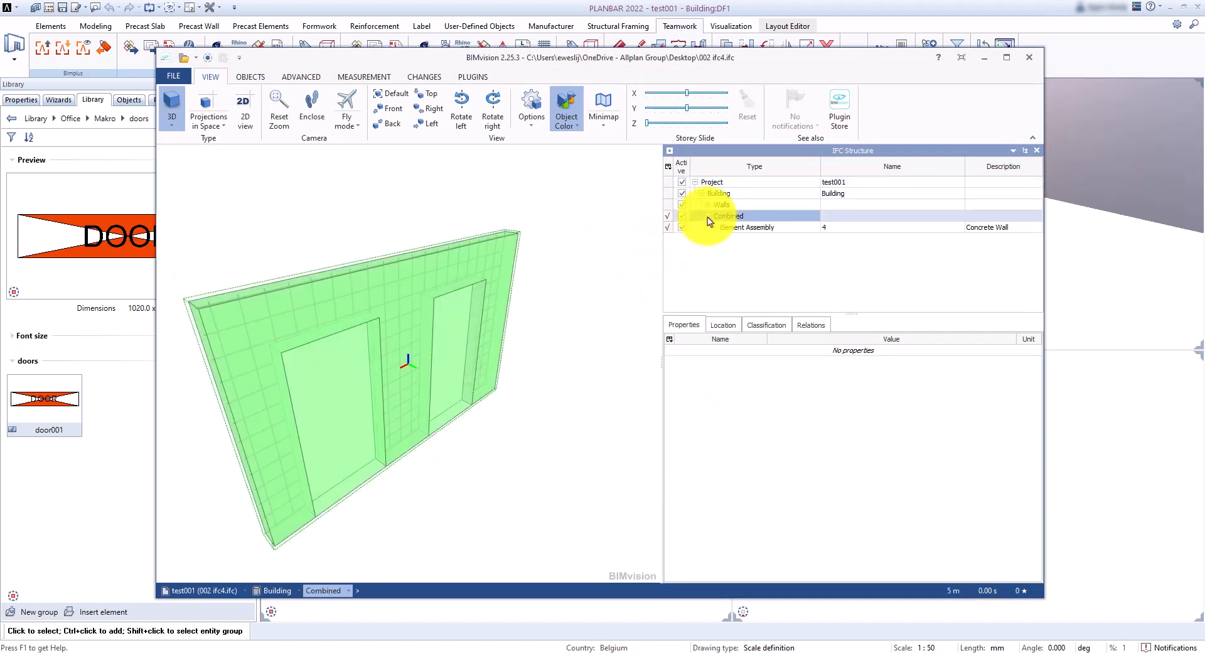
click(713, 228)
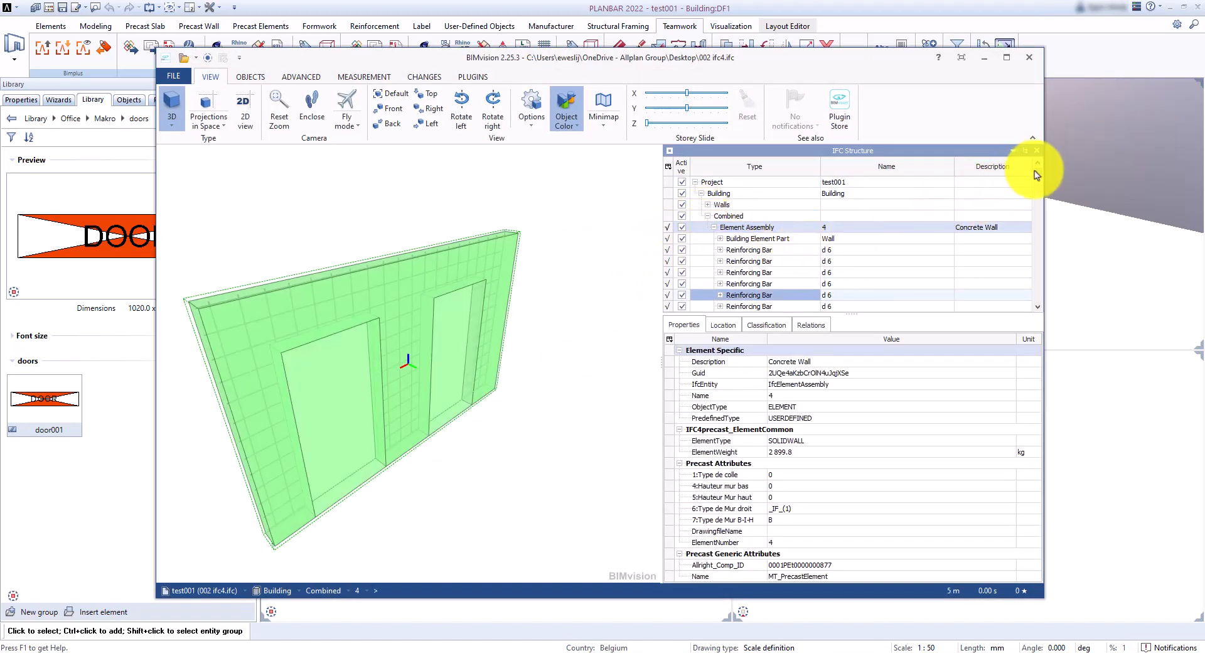
drag(1037, 176, 1034, 300)
click(720, 283)
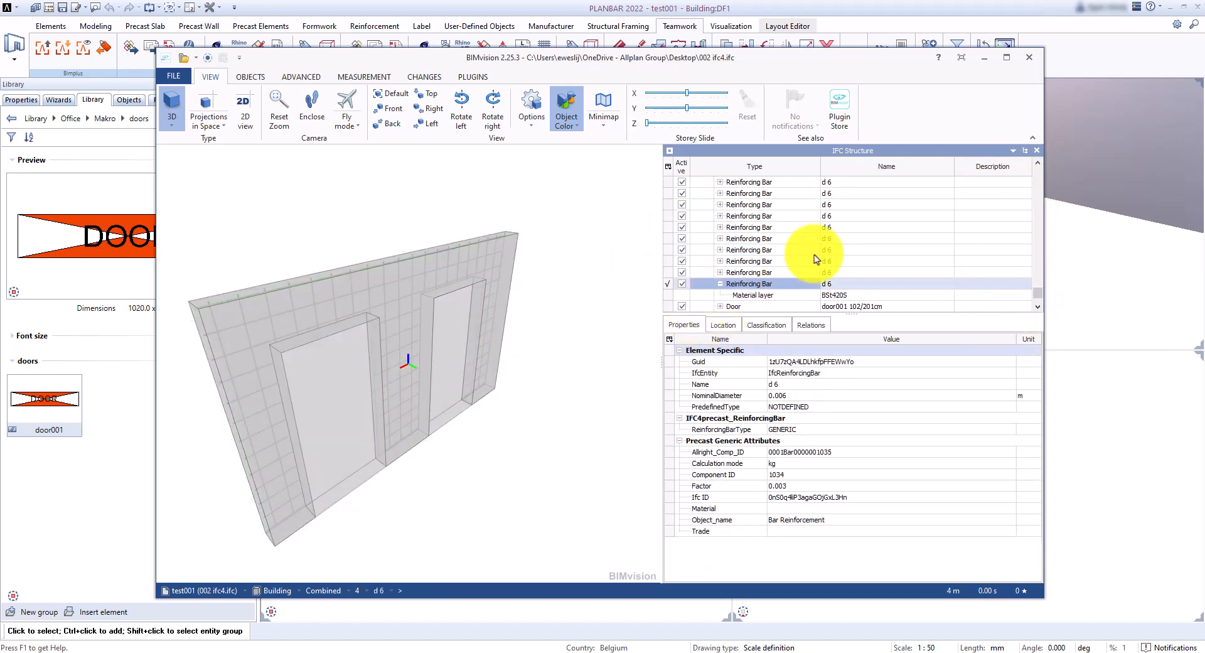
click(840, 285)
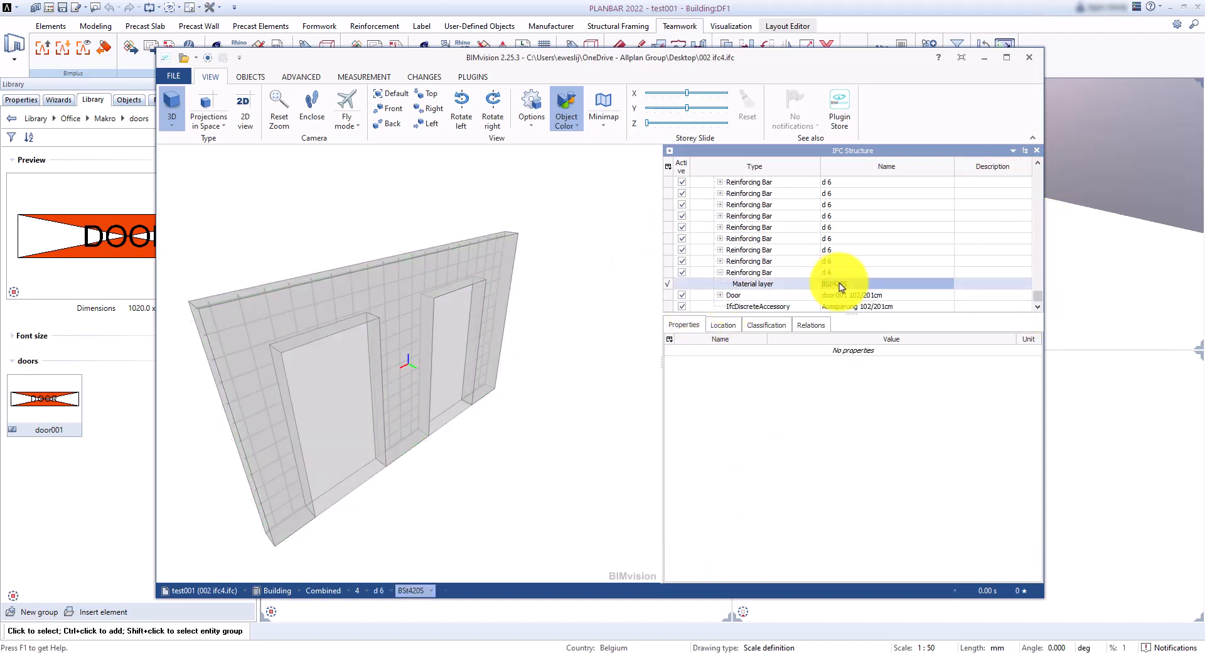
click(720, 273)
Compare the IFC properties of the wall's two door openings in the 3D model, and close BIMvision
click(449, 322)
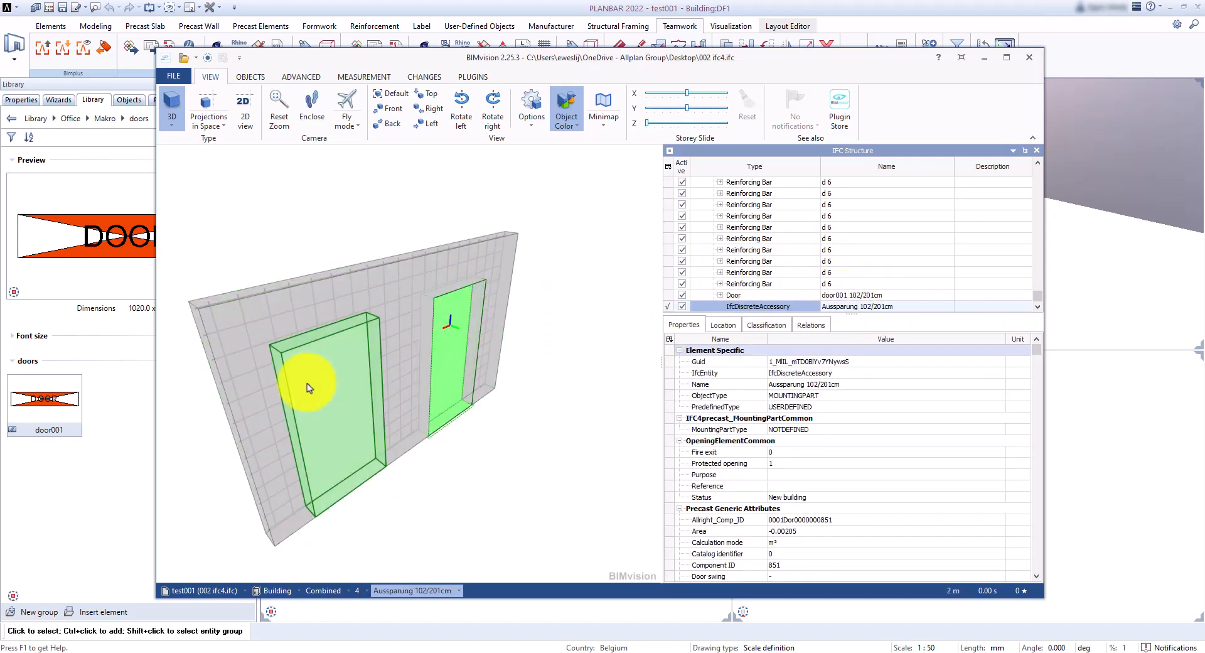
click(344, 389)
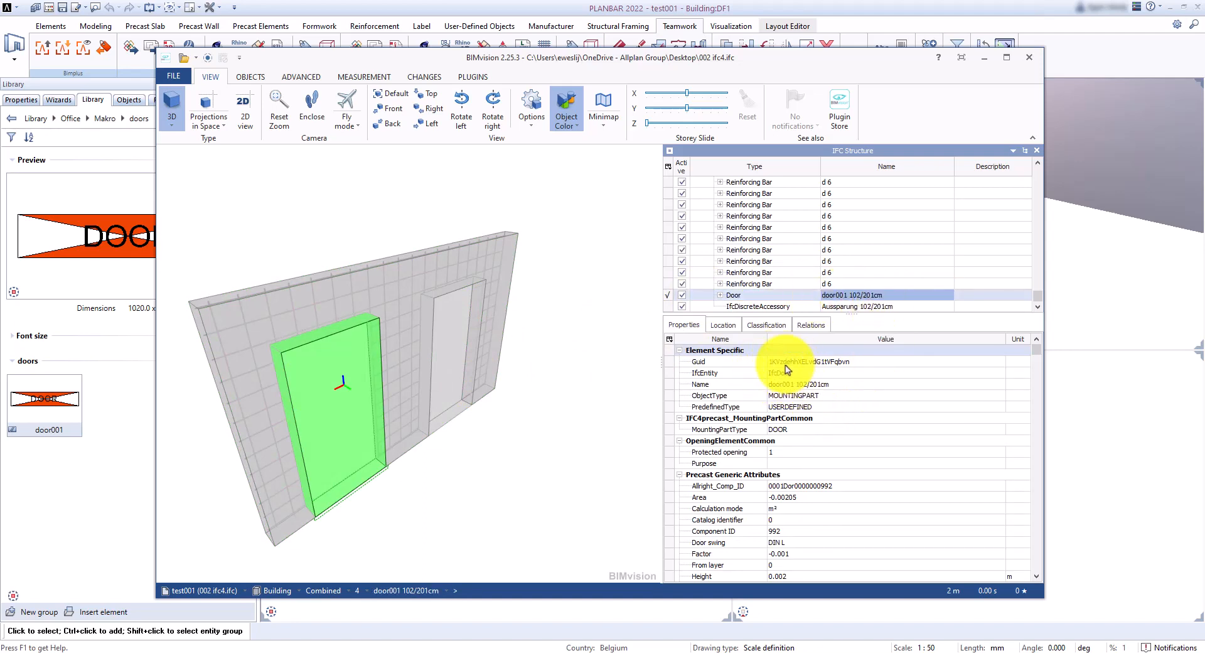
click(445, 347)
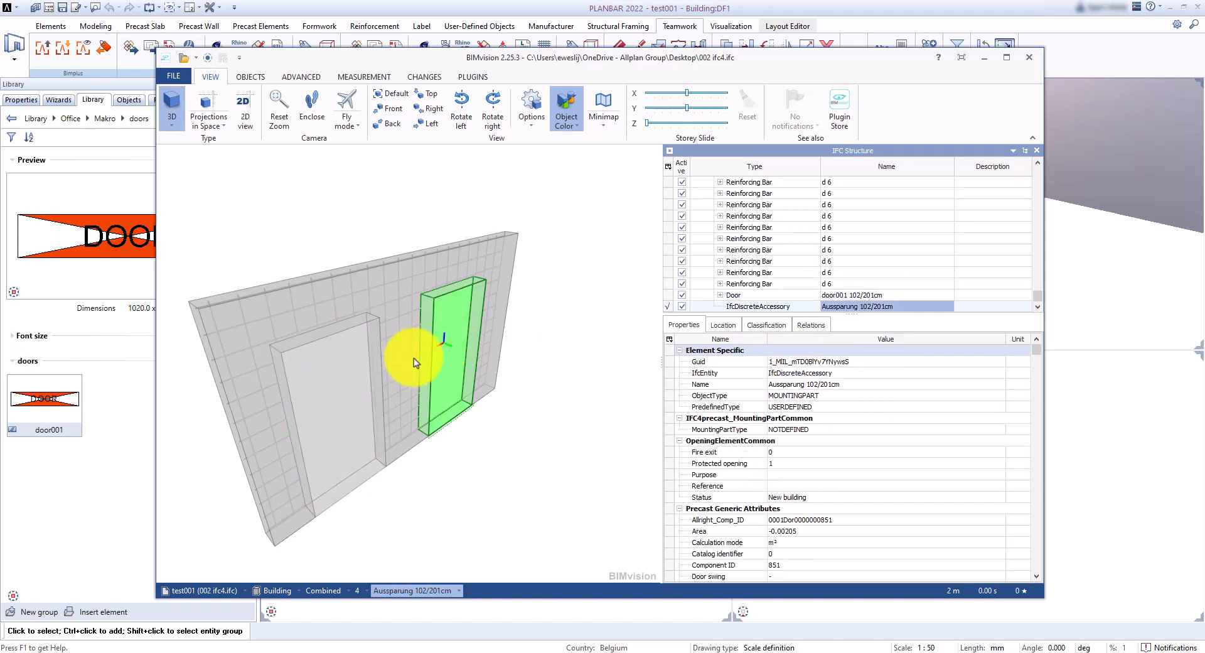
click(321, 380)
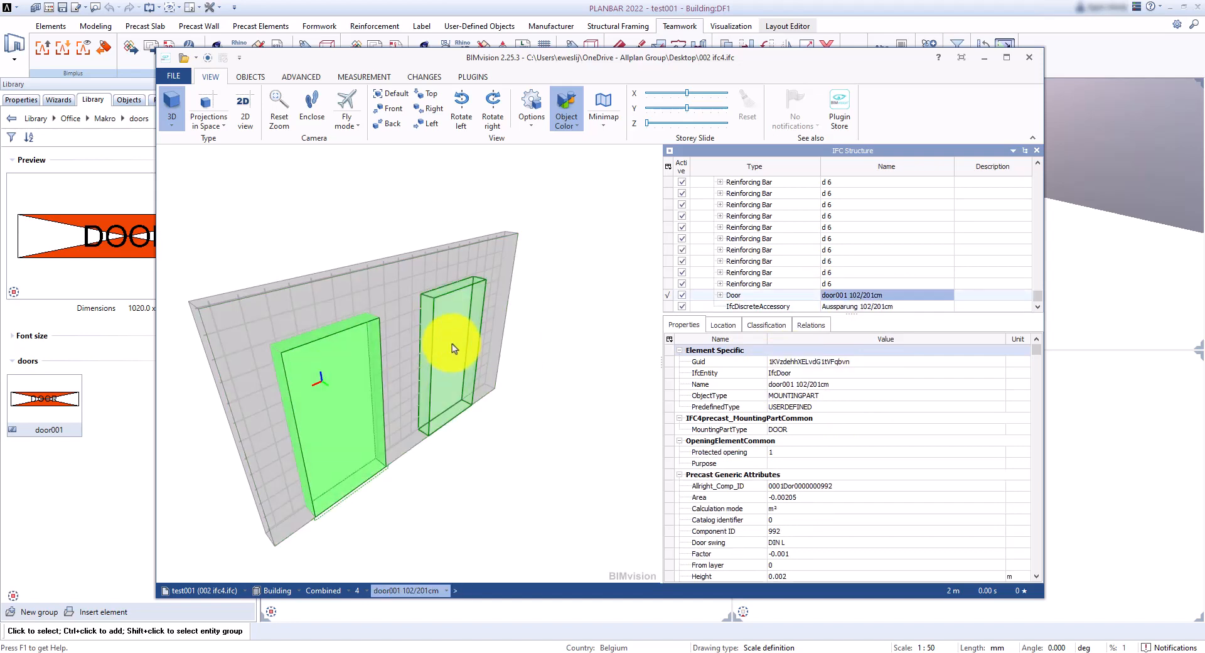
click(452, 347)
click(337, 372)
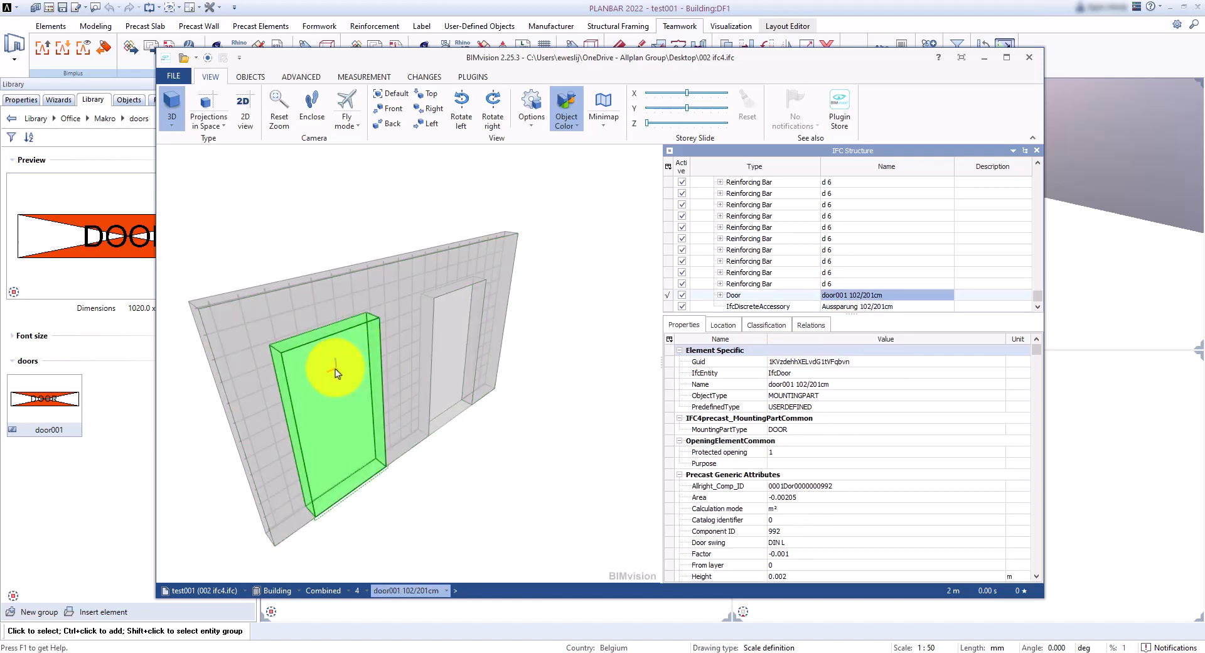
click(437, 336)
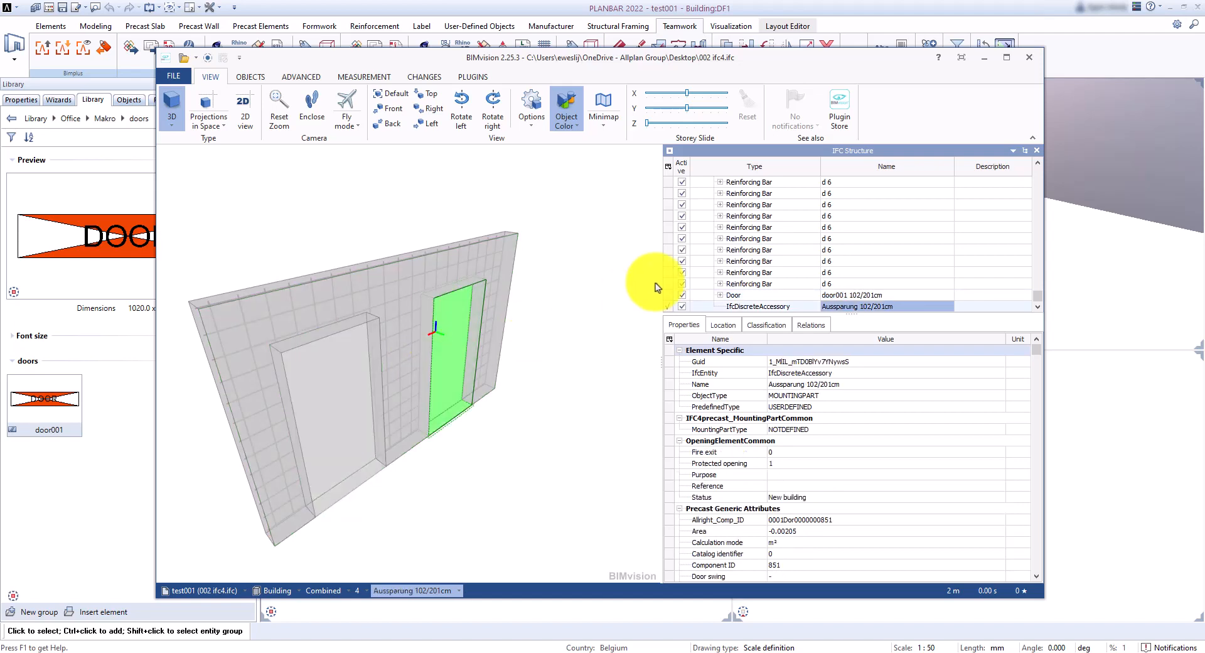
click(1029, 57)
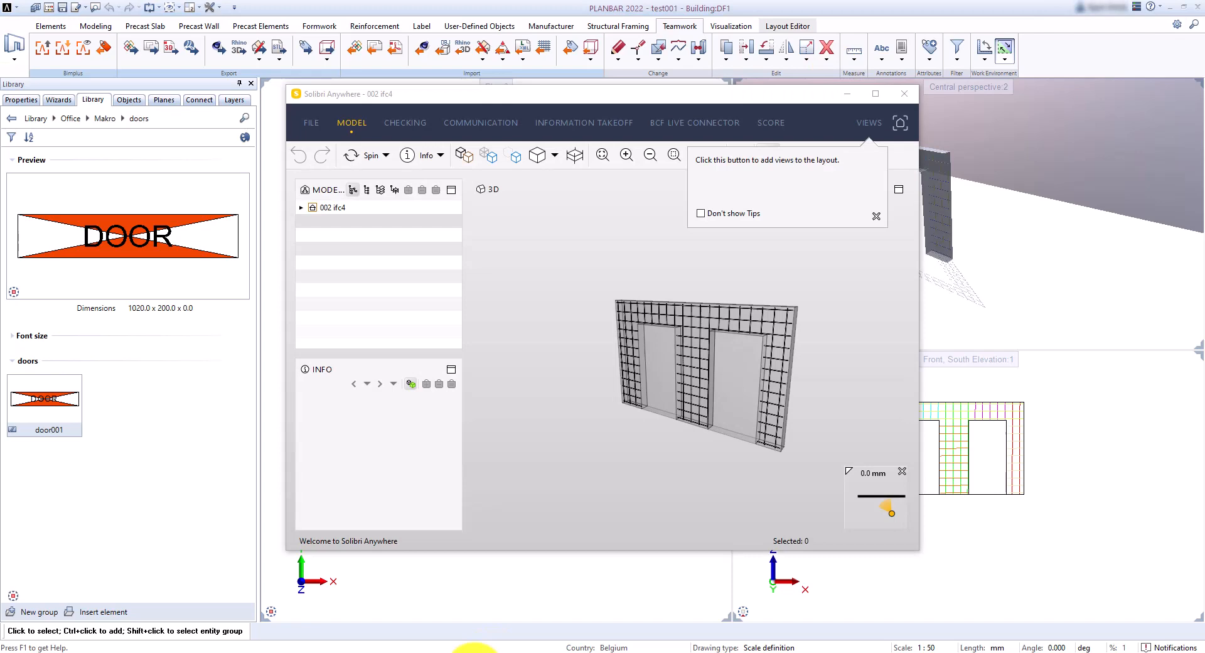
In Solibri Anywhere, expand the 002 ifc4 model down to the wall assembly's Door group and examine the door's identification properties
double_click(586, 96)
click(15, 116)
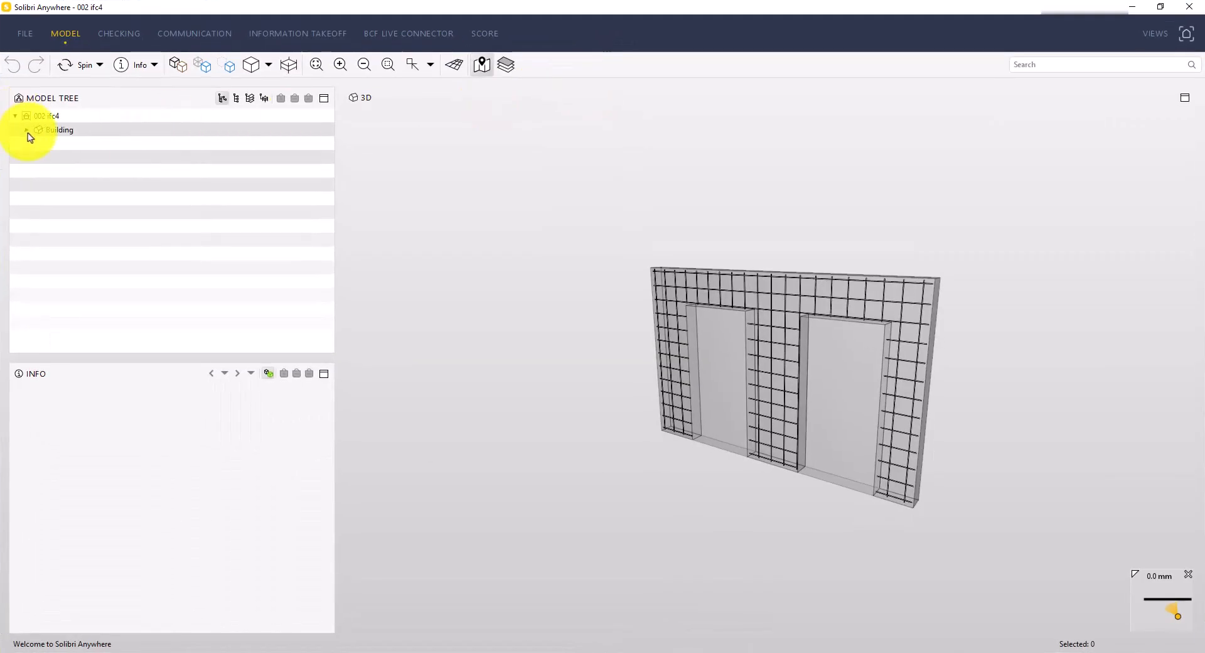
click(25, 130)
click(27, 130)
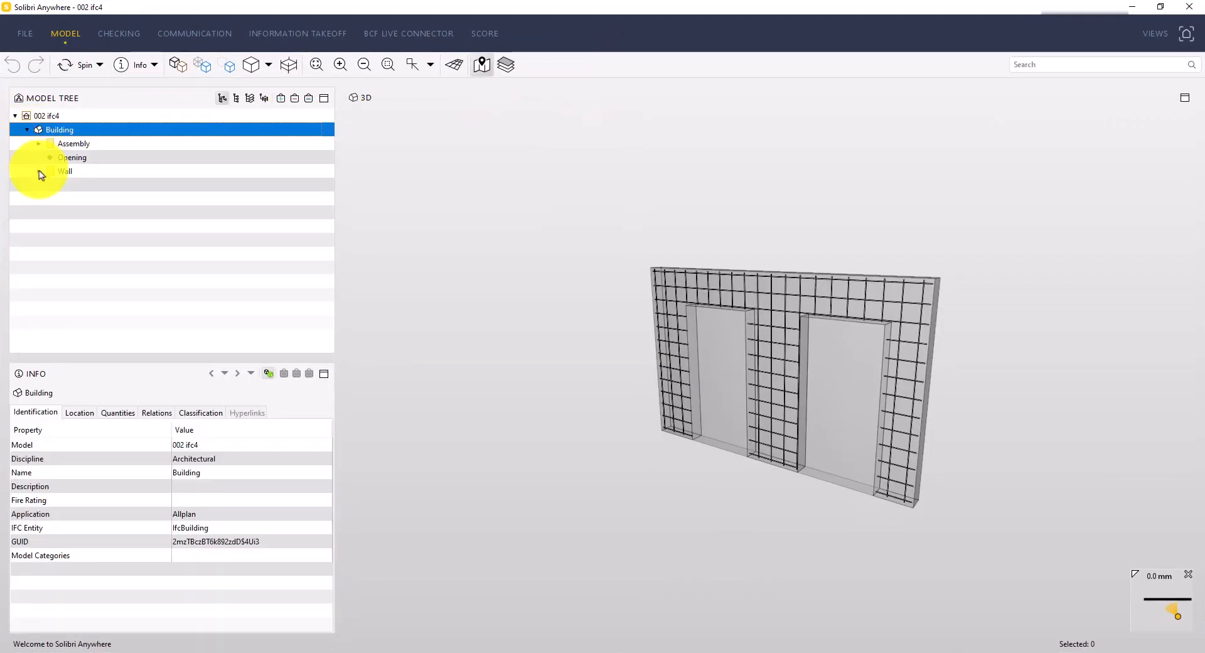
click(39, 144)
click(51, 158)
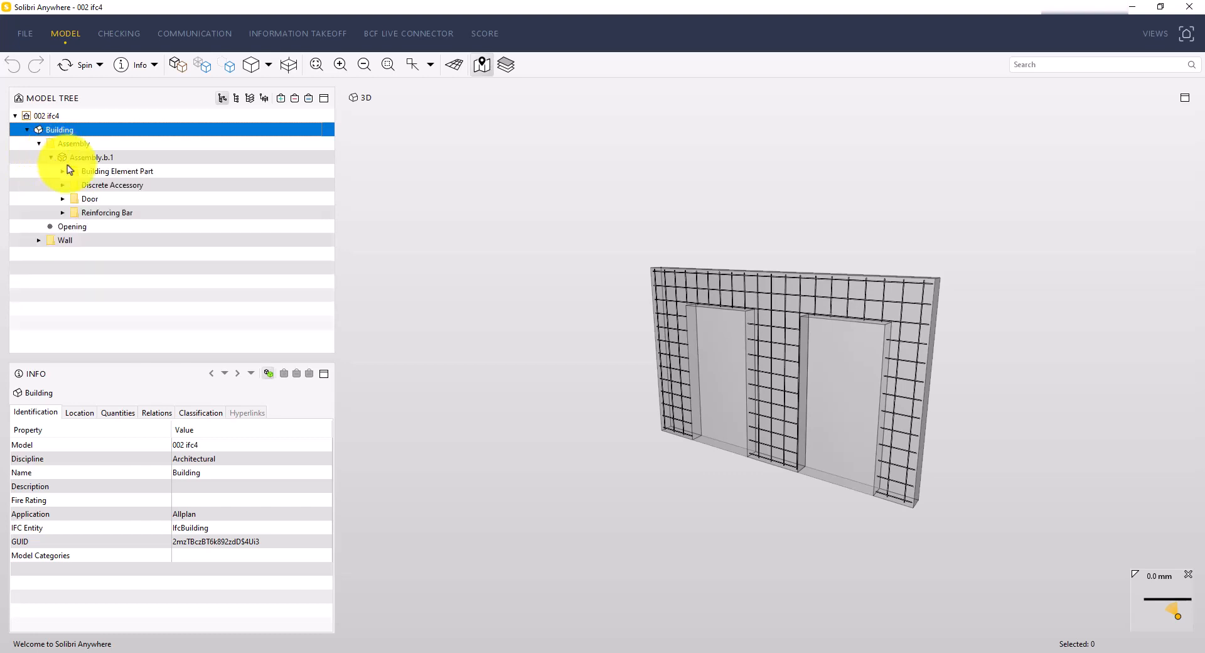
click(63, 199)
click(104, 212)
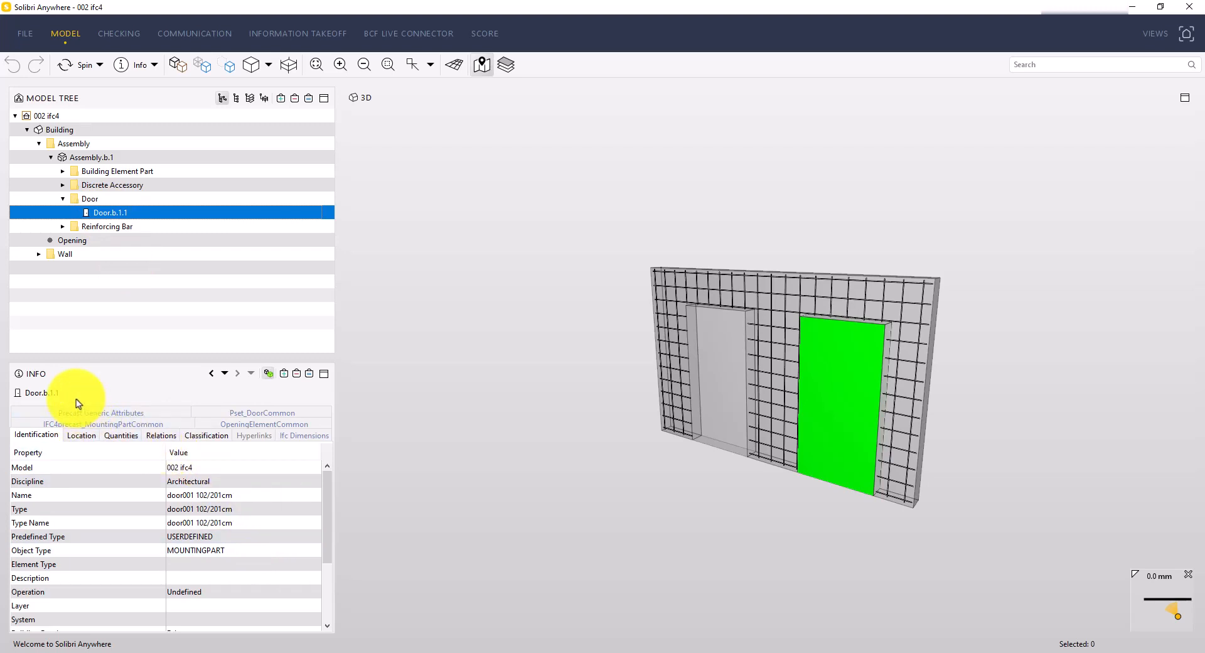
Examine the identification properties of the wall's other opening under the assembly's Discrete Accessory group
click(719, 349)
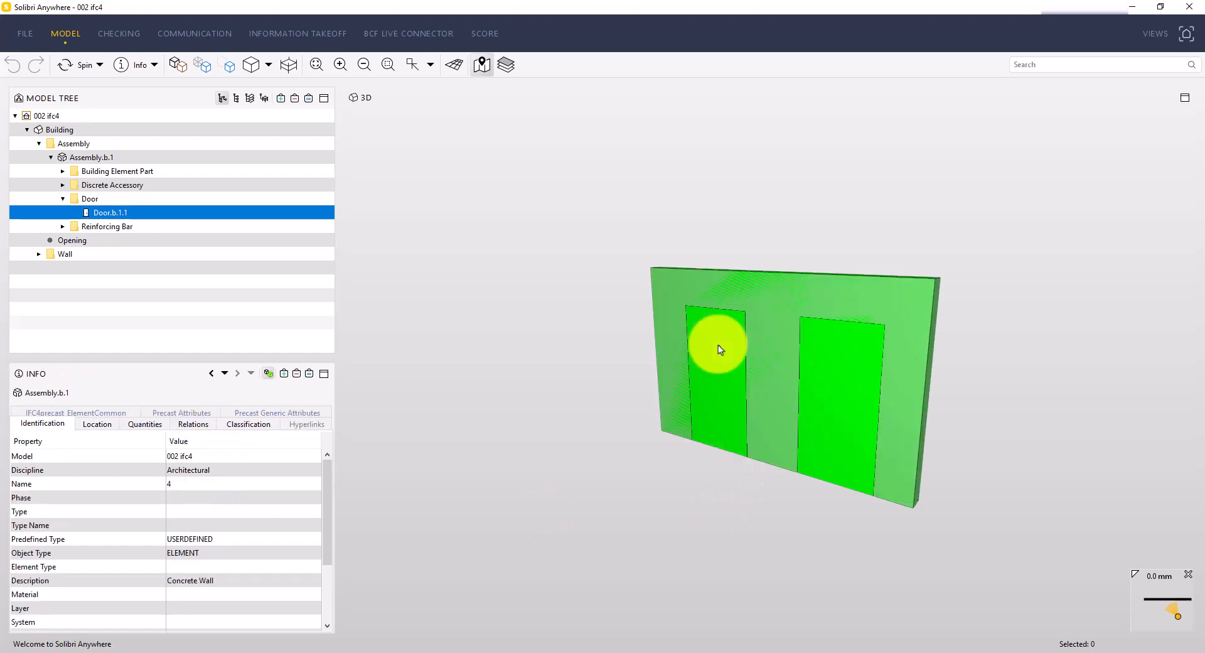
click(62, 185)
click(110, 200)
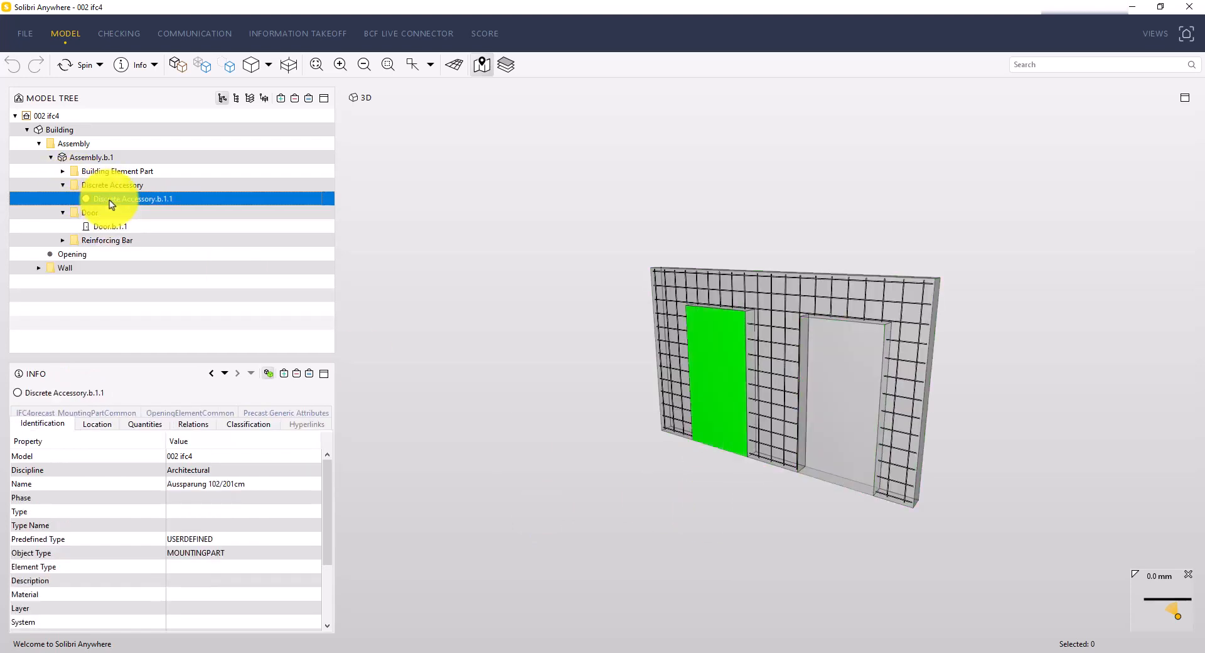
click(204, 485)
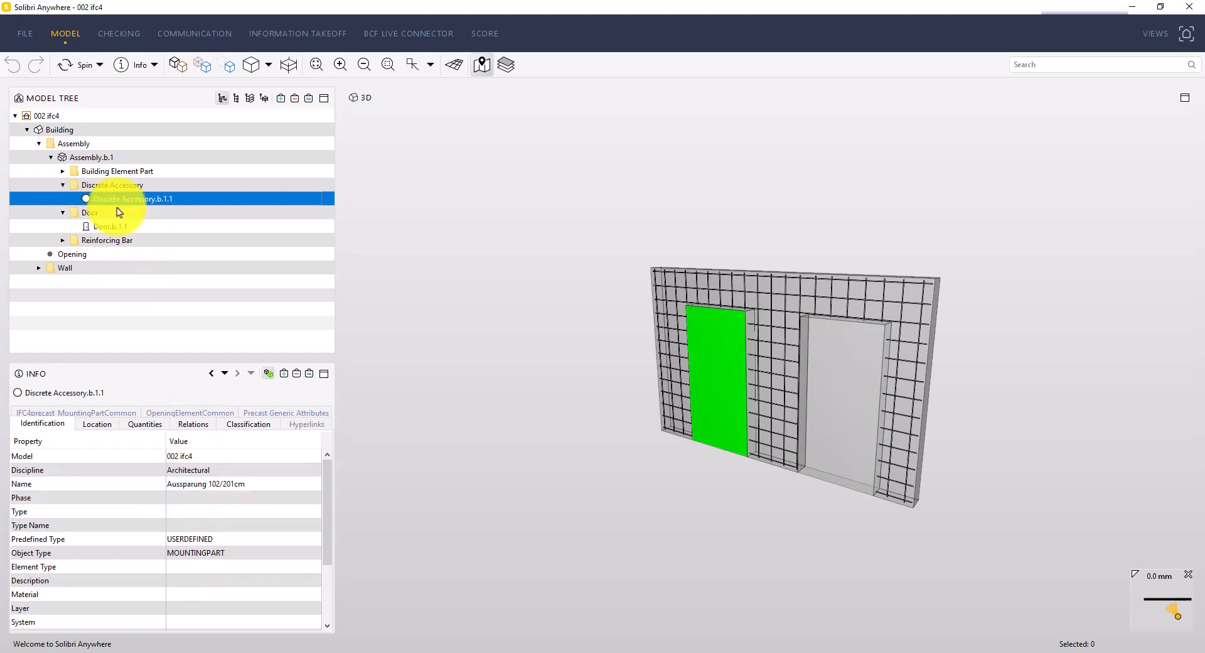